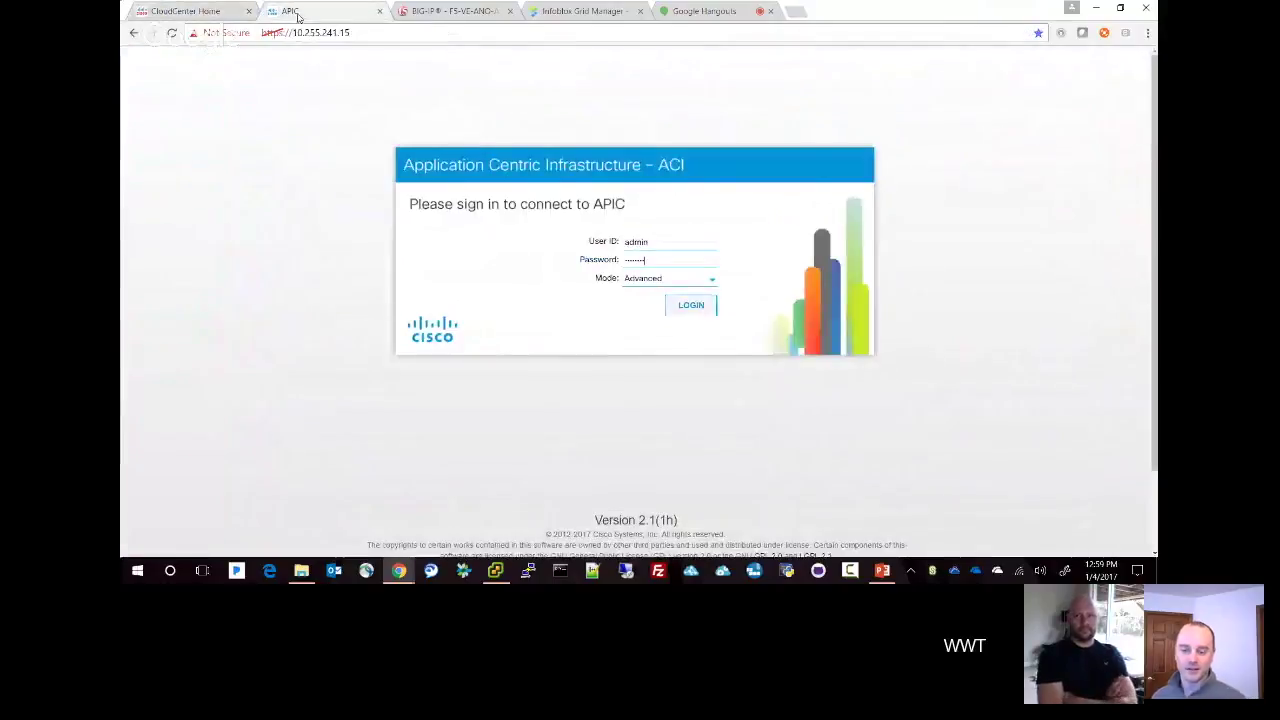
- Sign in to Cisco APIC, decline the warning-settings change, and open the C3-Demo tenant
{"action": "left_click", "coordinate": [705, 314]}
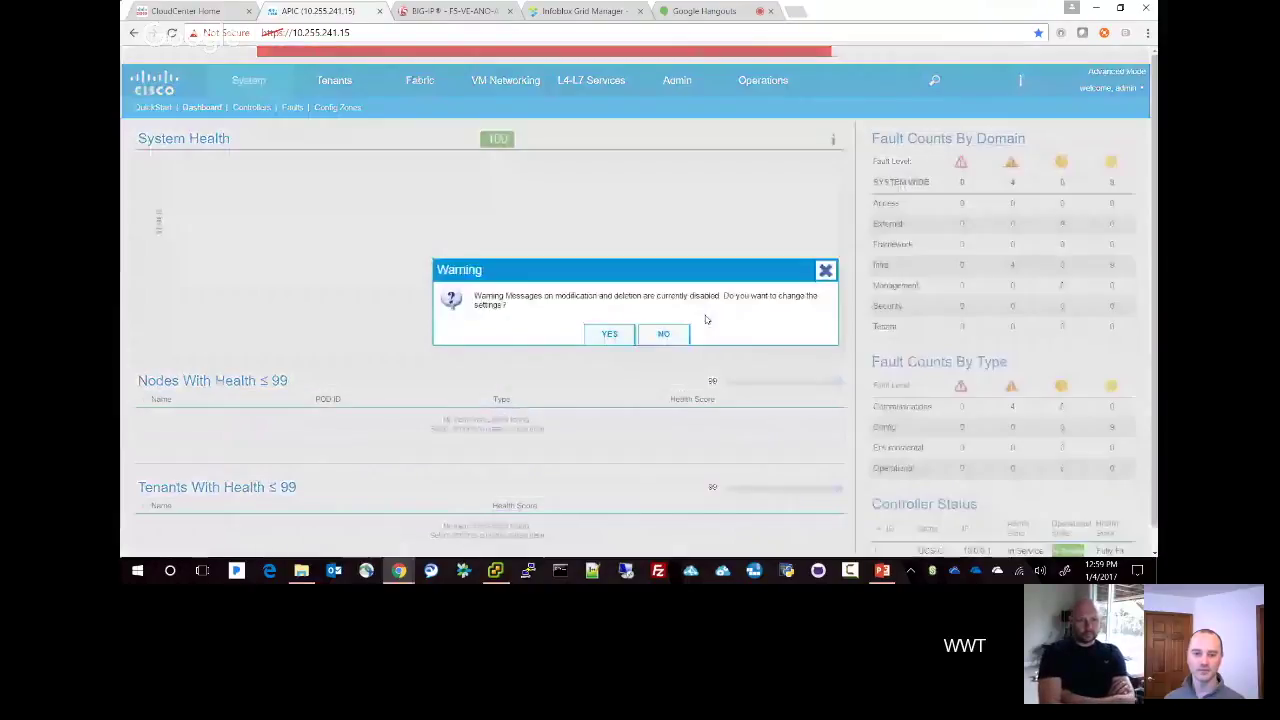
{"action": "left_click", "coordinate": [662, 334]}
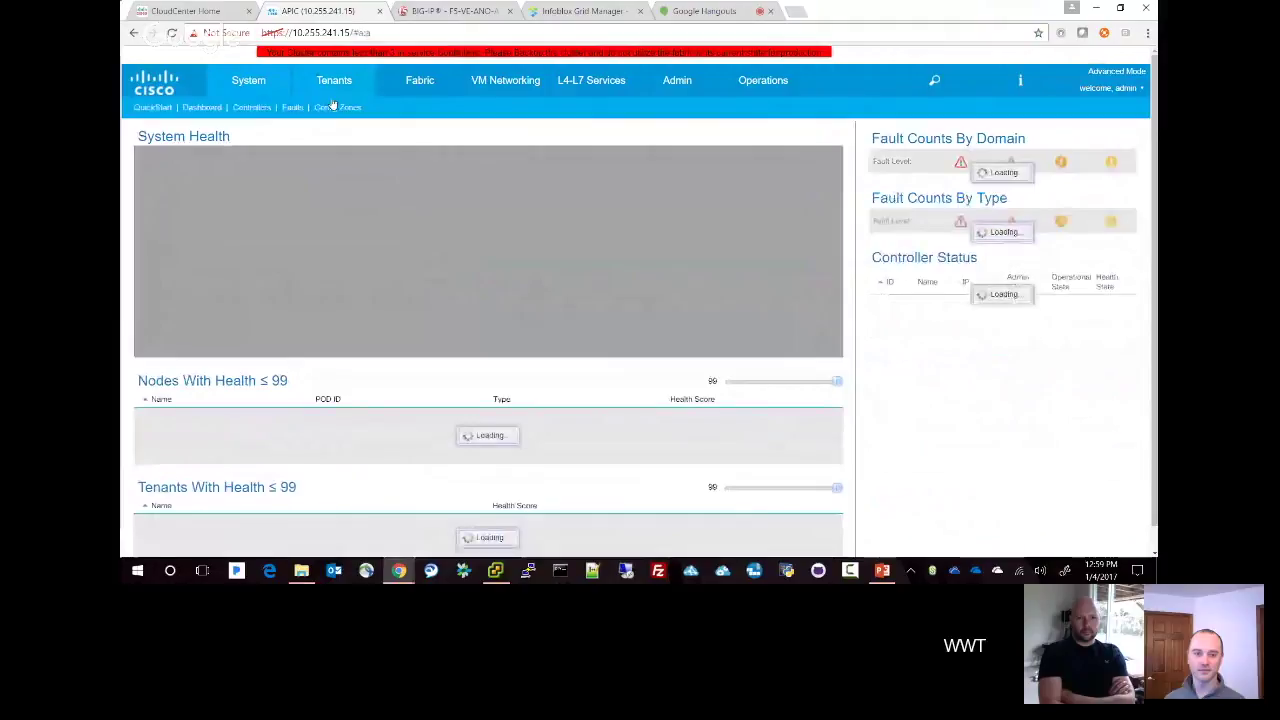
{"action": "left_click", "coordinate": [333, 88]}
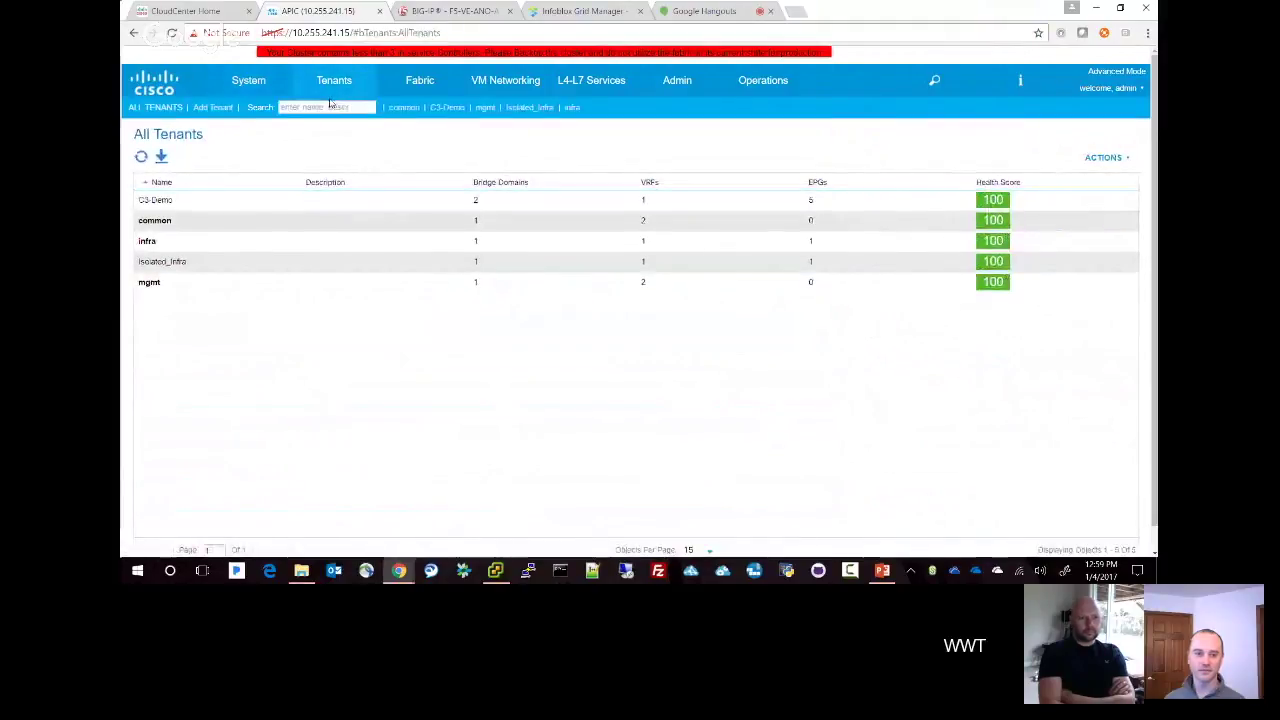
{"action": "double_click", "coordinate": [160, 199]}
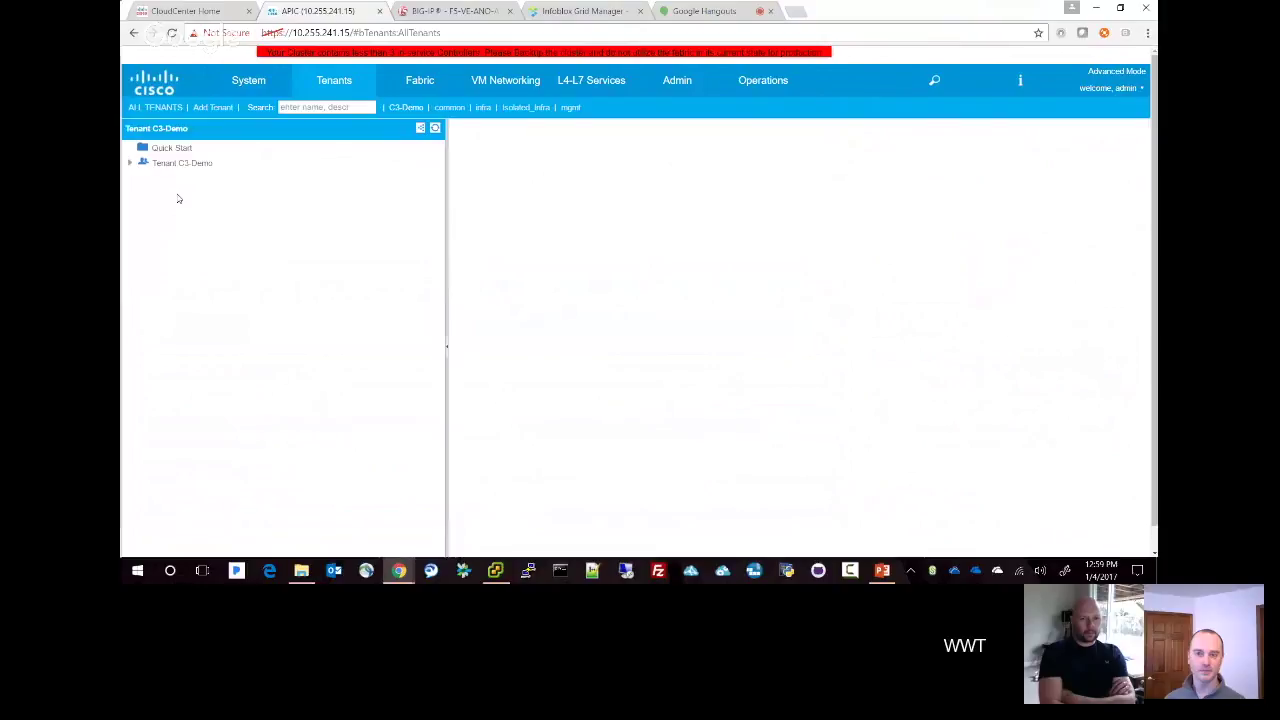
- Expand C3-Demo's application profiles, security policies, contracts and filters in the navigation tree
{"action": "left_click", "coordinate": [141, 180]}
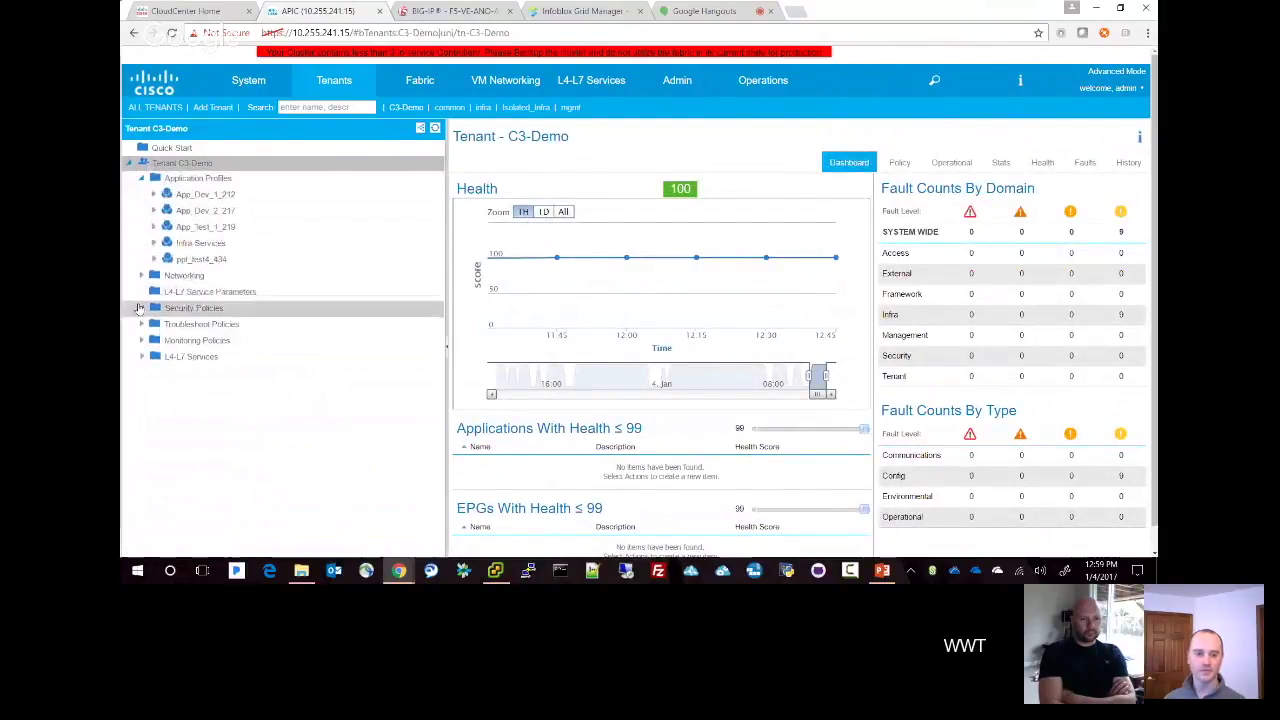
{"action": "left_click", "coordinate": [140, 309]}
{"action": "left_click", "coordinate": [153, 324]}
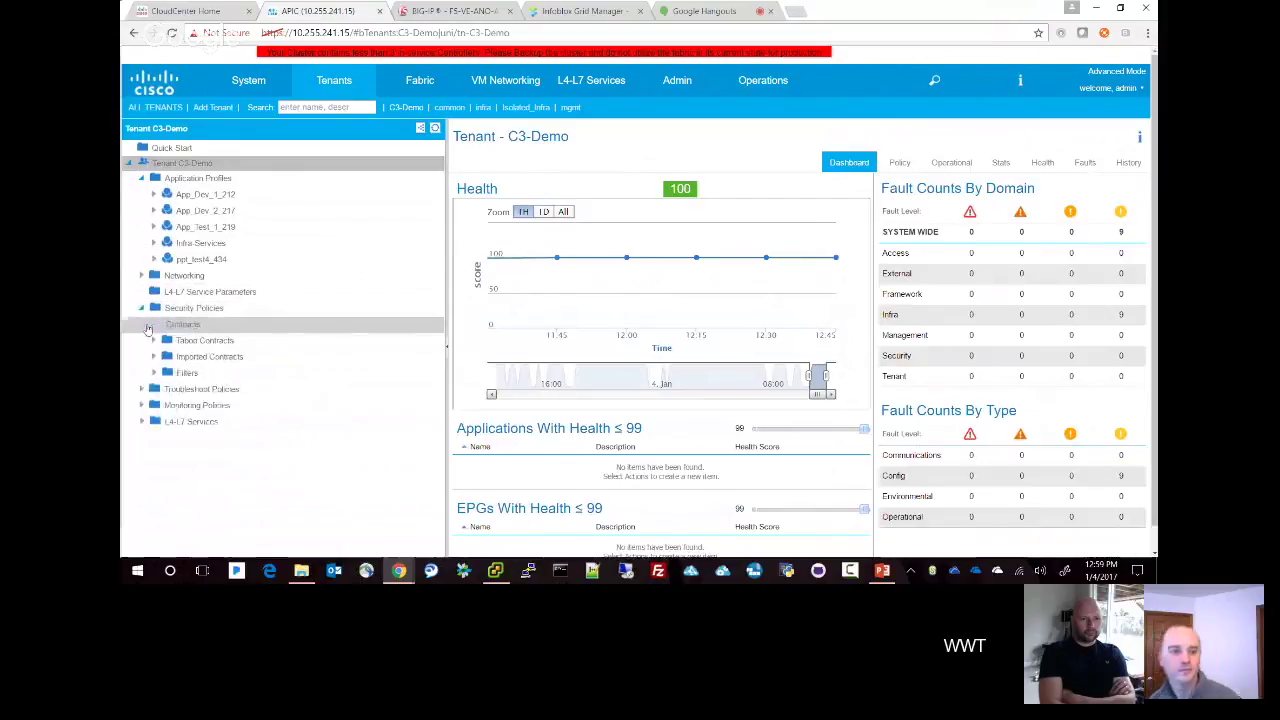
{"action": "left_click", "coordinate": [153, 469]}
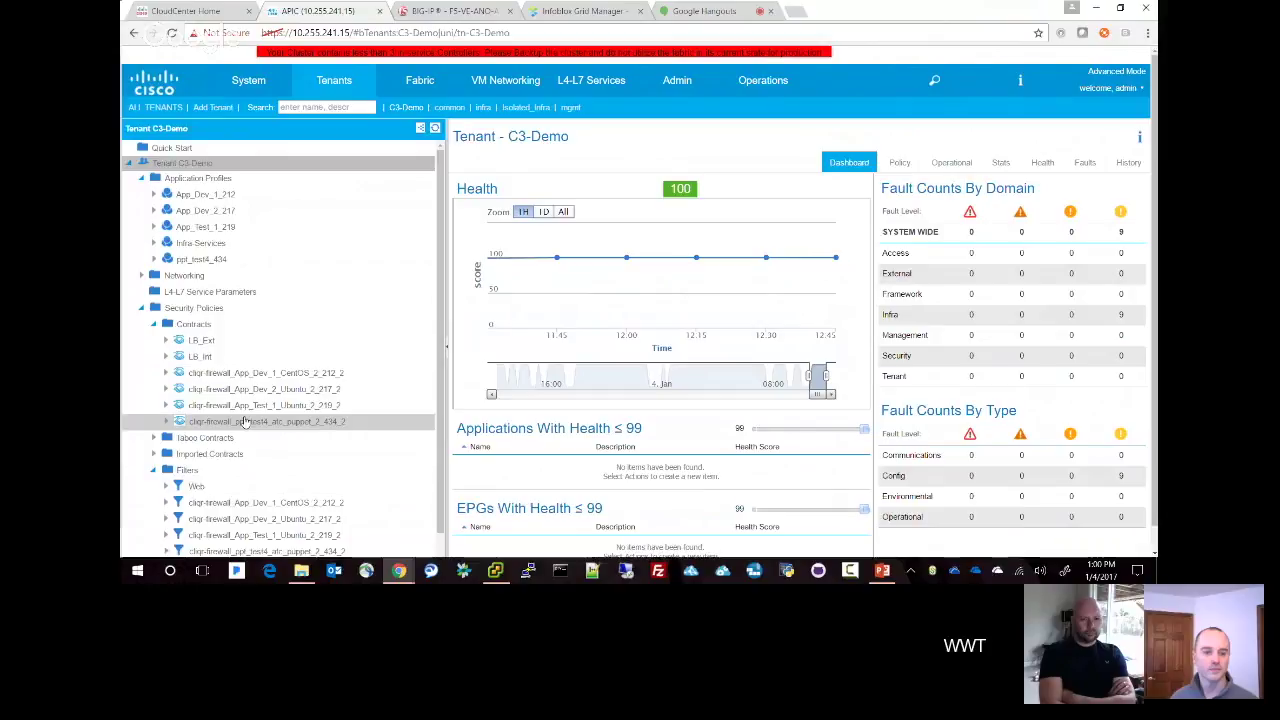
- Sign in to F5 BIG-IP and confirm the Local Traffic node list is empty
{"action": "left_click", "coordinate": [435, 12]}
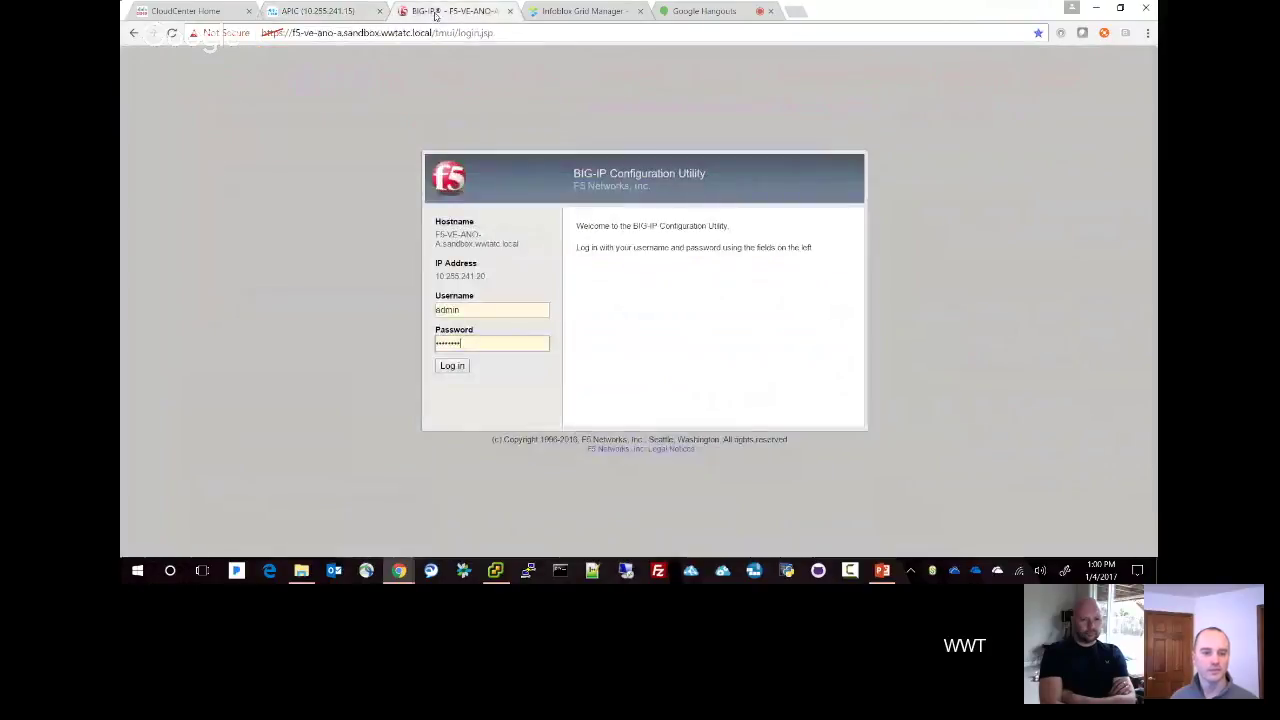
{"action": "left_click", "coordinate": [450, 366]}
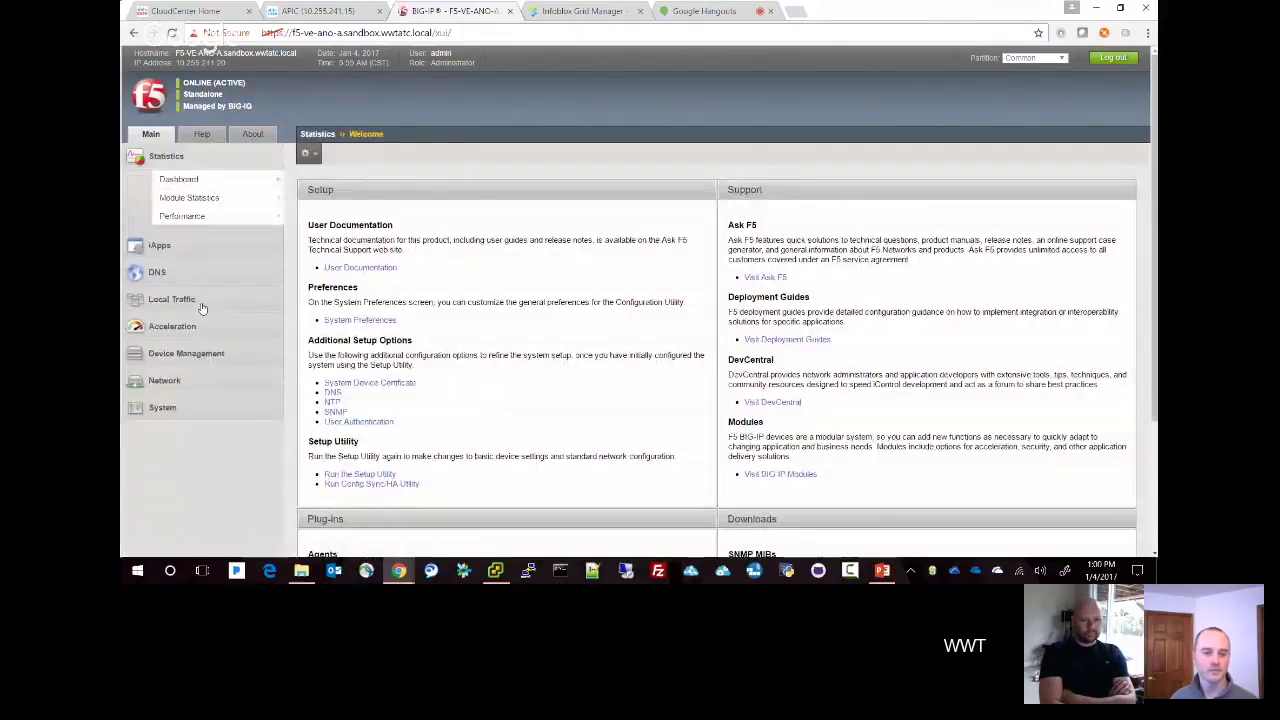
{"action": "left_click", "coordinate": [185, 300]}
{"action": "left_click", "coordinate": [195, 371]}
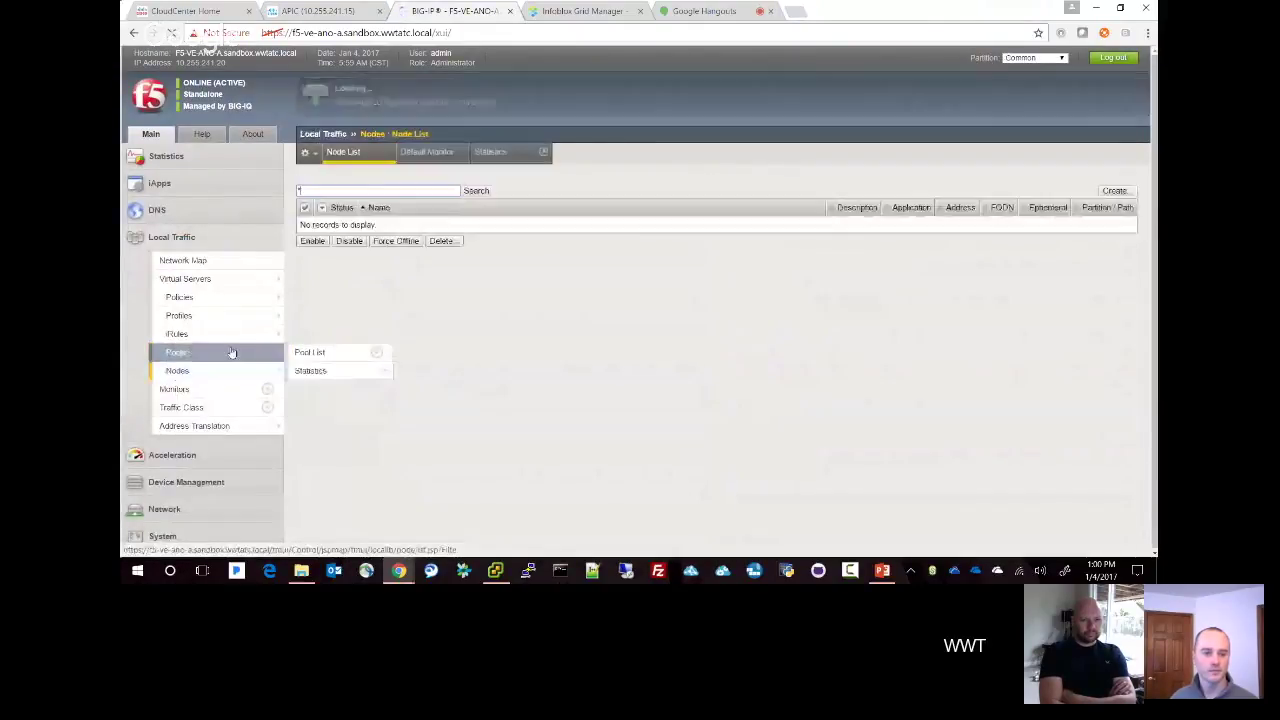
- Confirm the pool and virtual server lists are empty, then bring up Infoblox's network list
{"action": "mouse_move", "coordinate": [215, 337]}
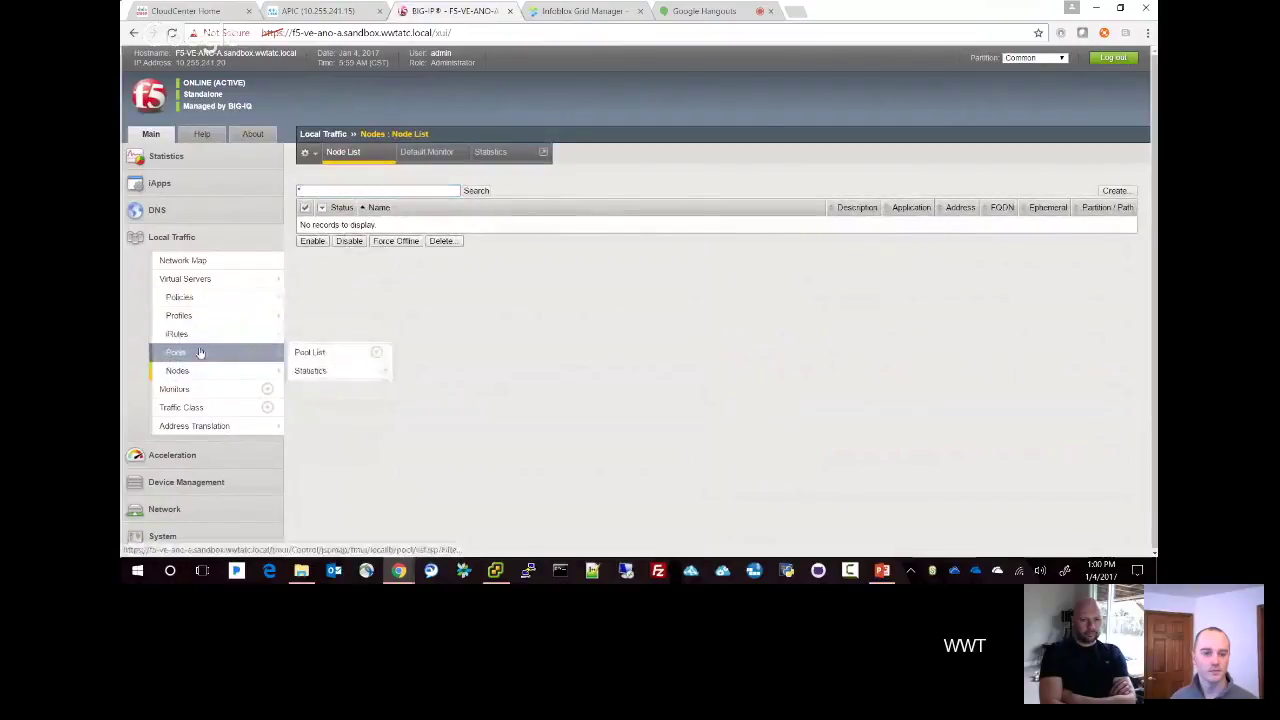
{"action": "left_click", "coordinate": [178, 353]}
{"action": "mouse_move", "coordinate": [199, 306]}
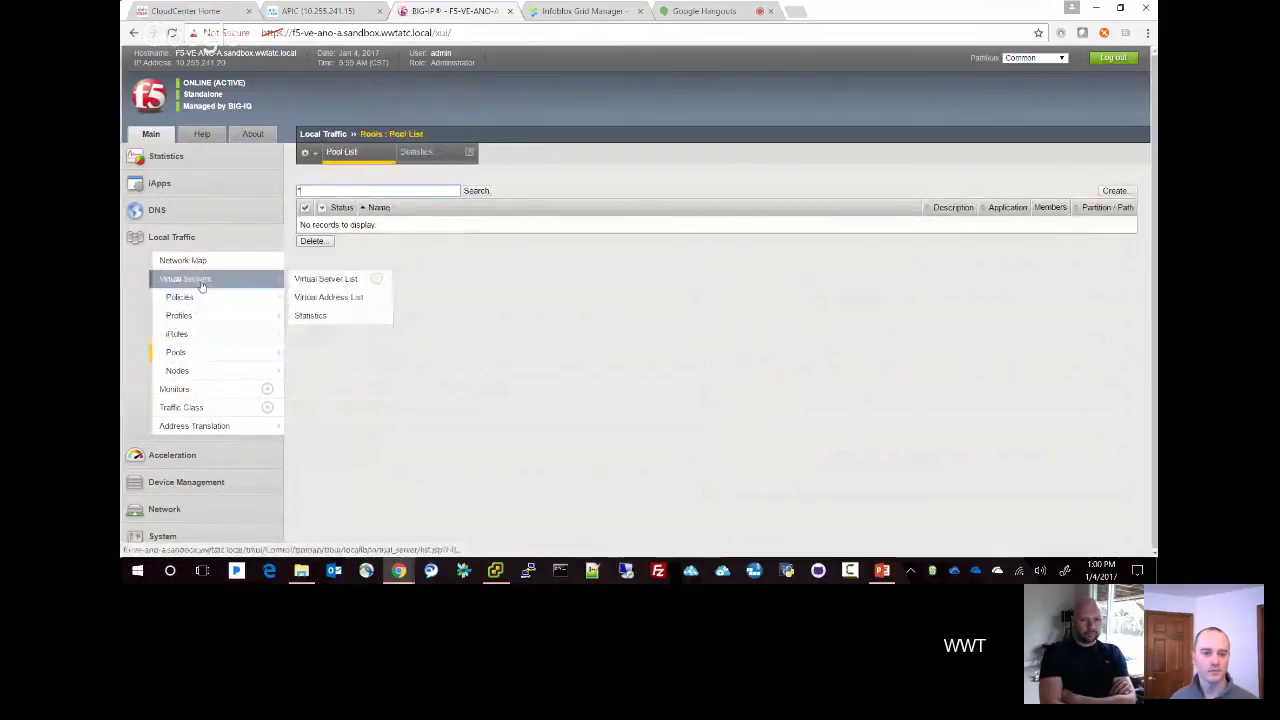
{"action": "left_click", "coordinate": [200, 279]}
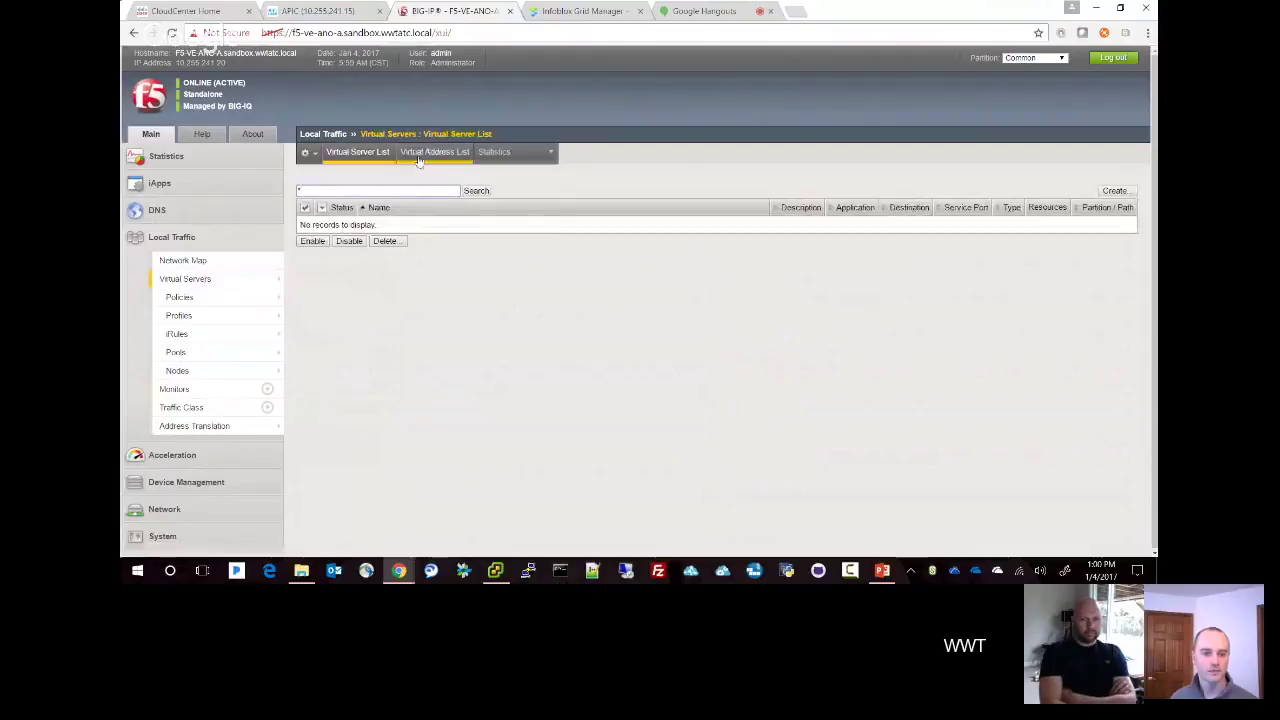
{"action": "left_click", "coordinate": [562, 14]}
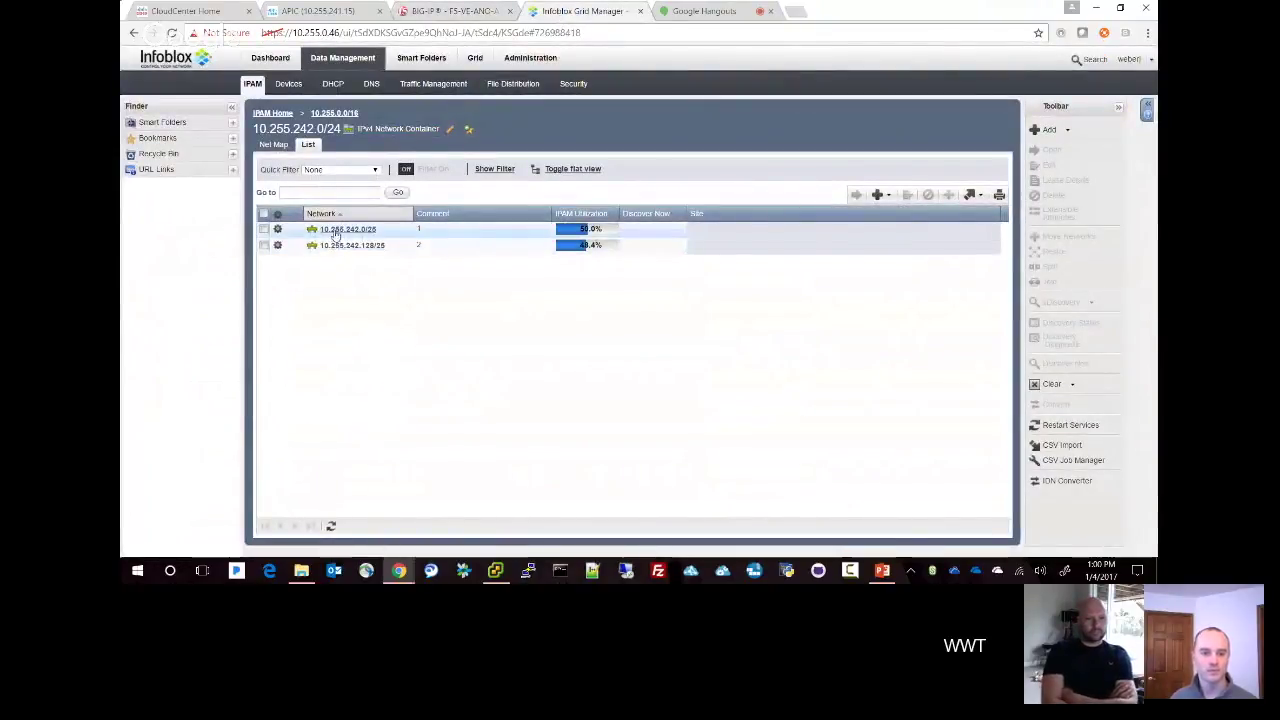
- Review the 10.255.242.0/25 address list (only .1 used), then return to the CloudCenter dashboard
{"action": "left_click", "coordinate": [337, 231]}
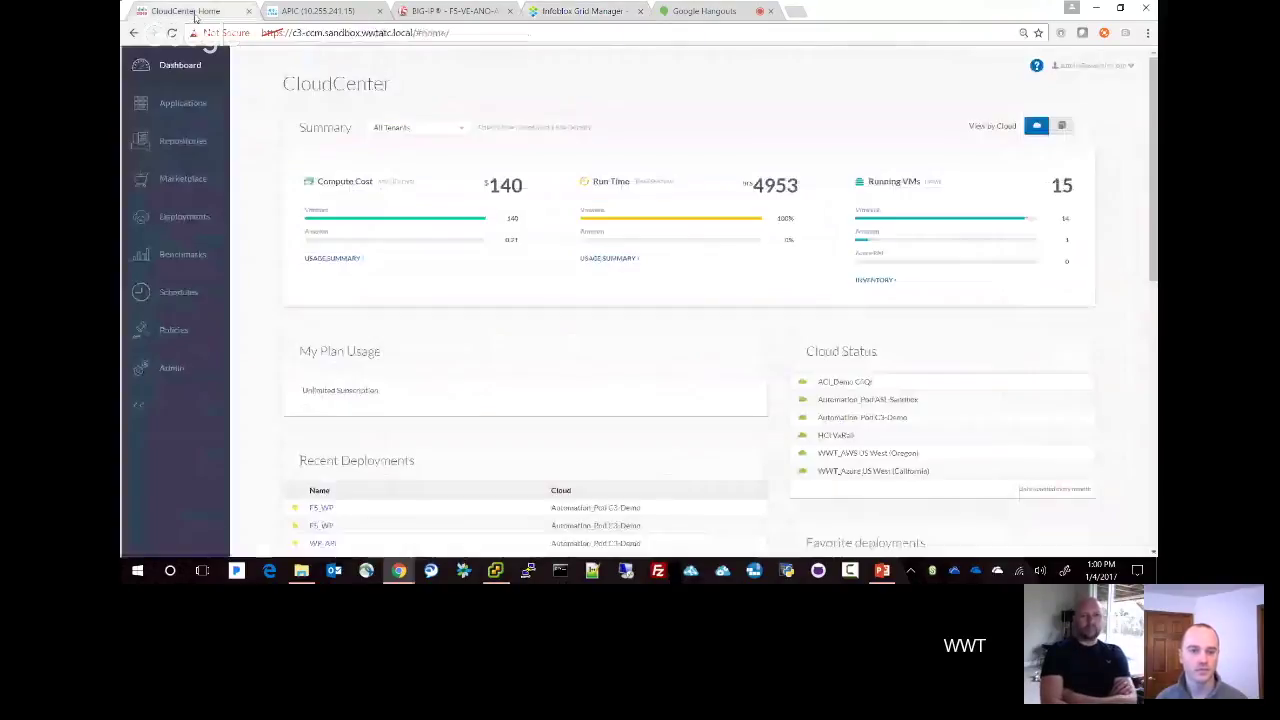
{"action": "left_click", "coordinate": [185, 11]}
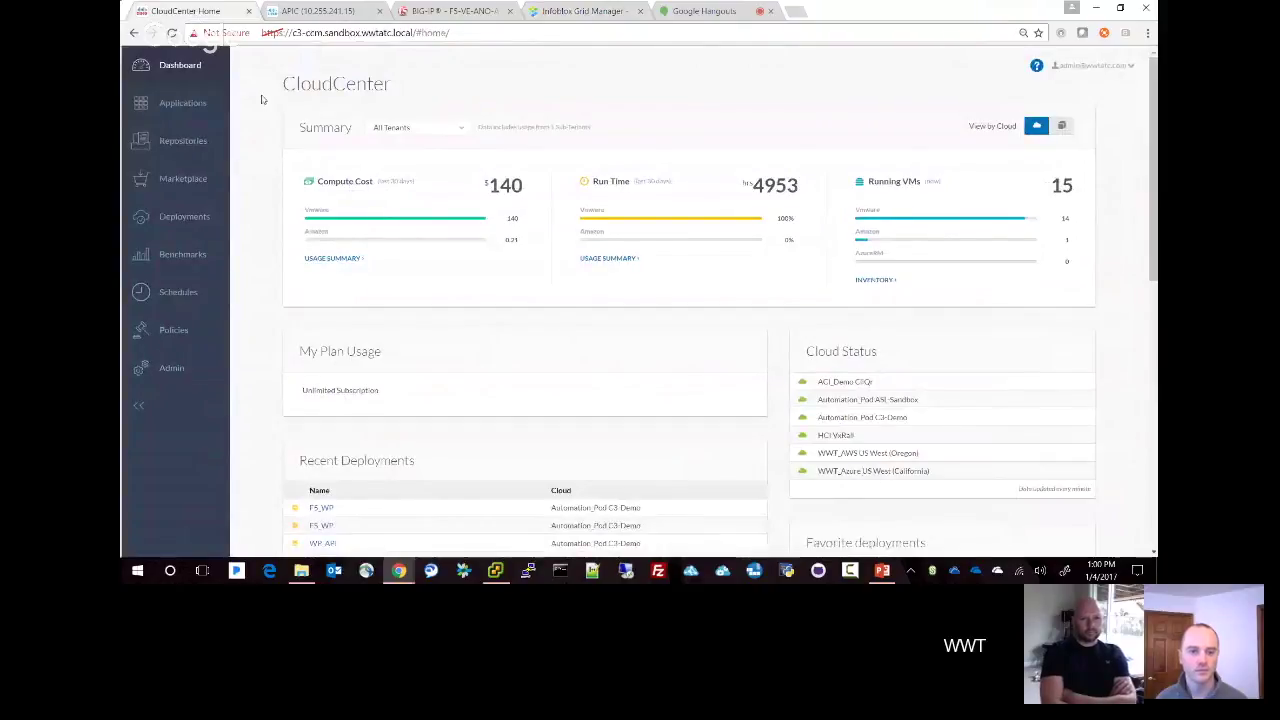
- Open the WordPress with F5 profile from the Applications catalogue with Edit/Update
{"action": "left_click", "coordinate": [183, 104]}
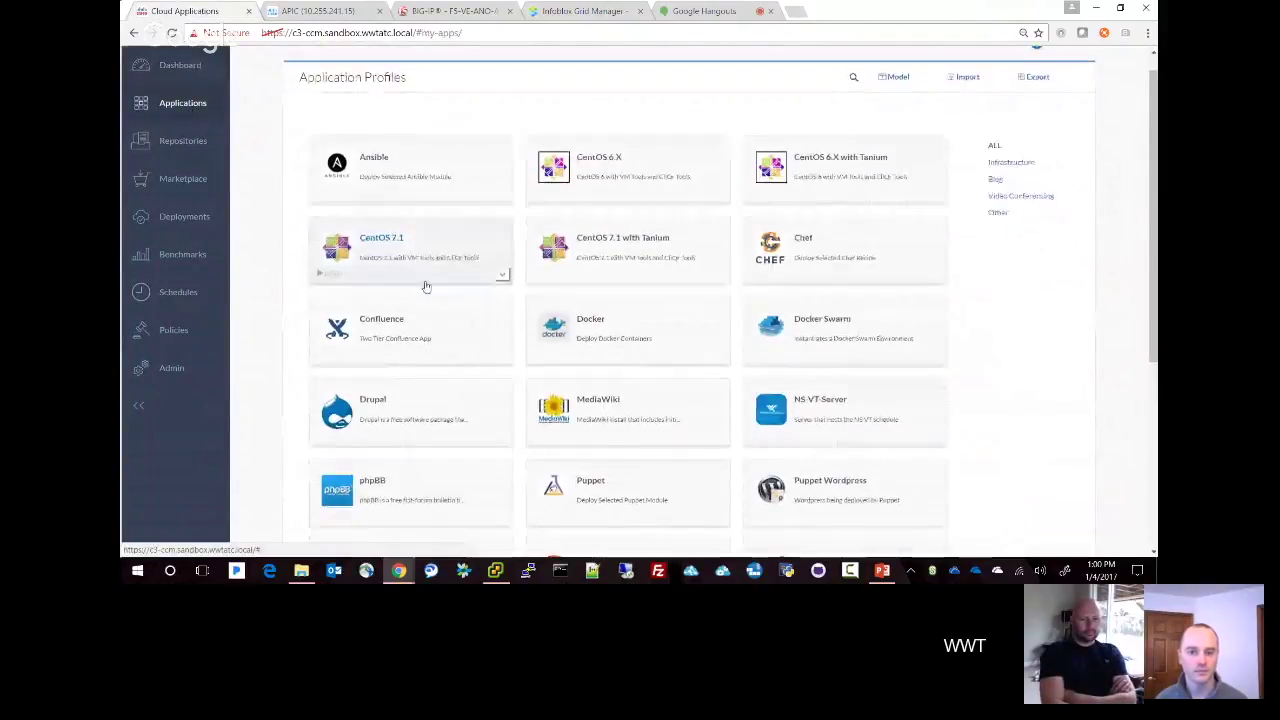
{"action": "scroll", "coordinate": [423, 286], "scroll_direction": "down", "scroll_amount": 3}
{"action": "mouse_move", "coordinate": [494, 404]}
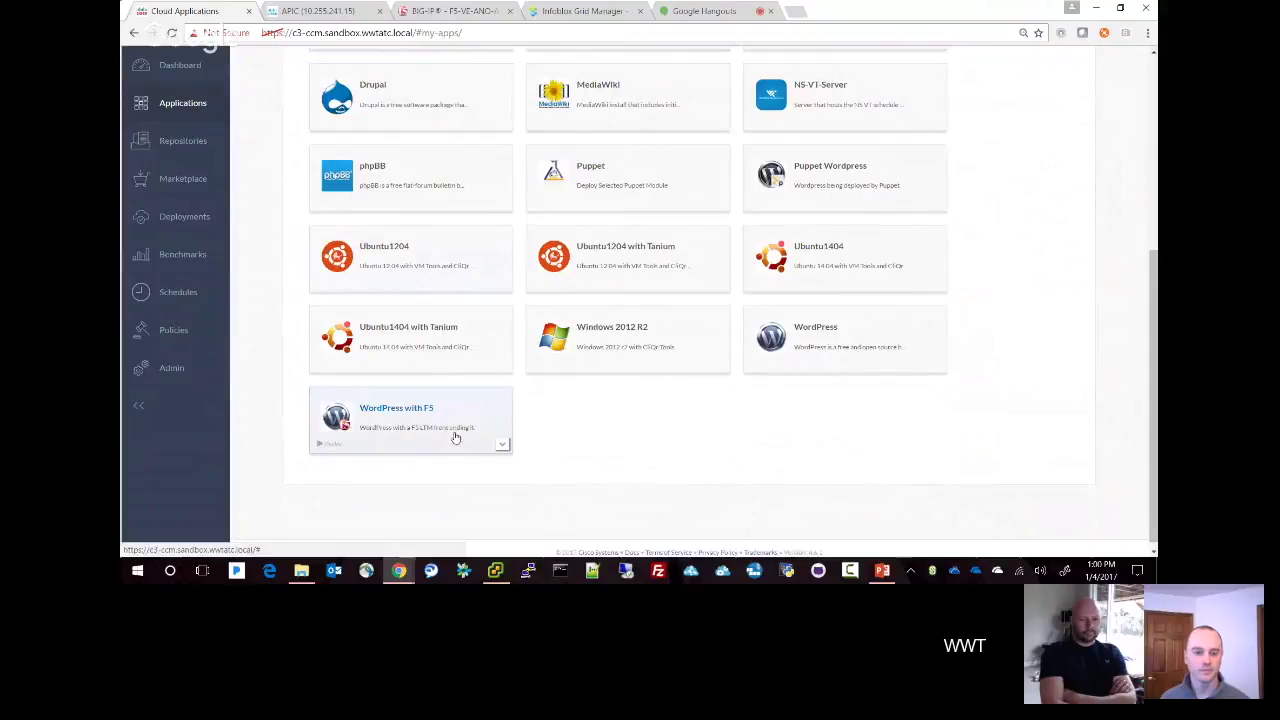
{"action": "left_click", "coordinate": [502, 445]}
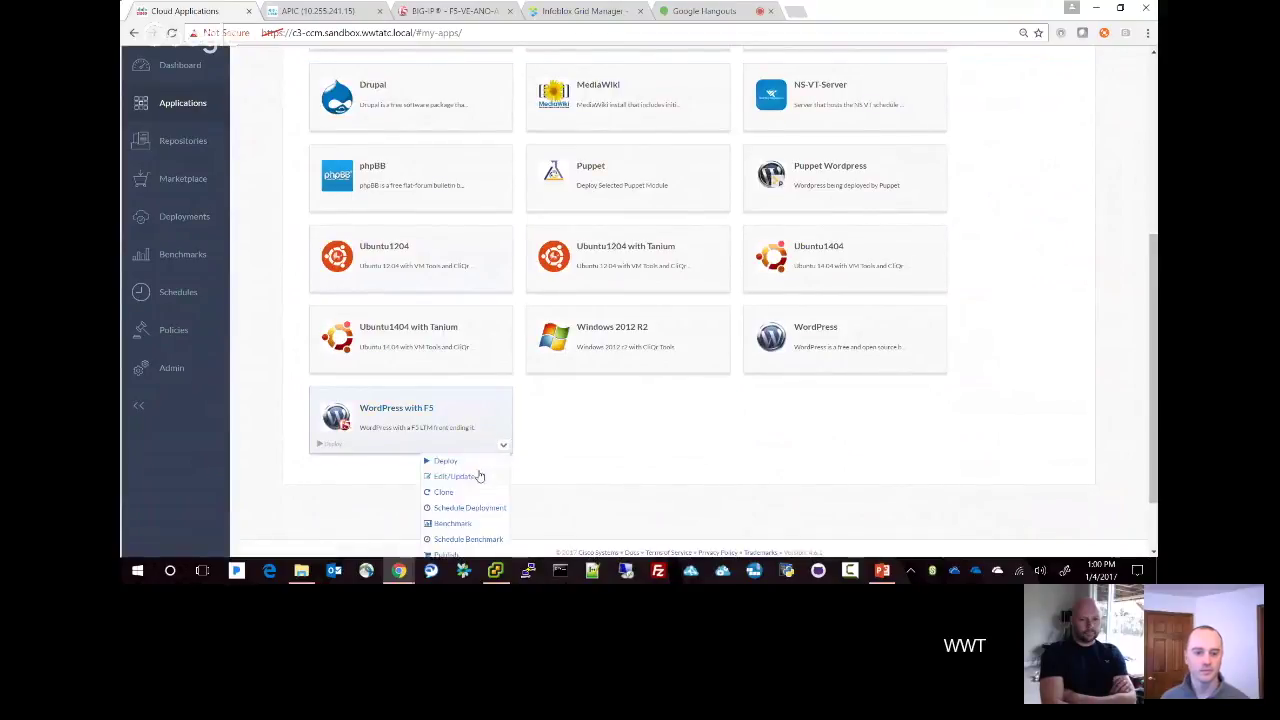
{"action": "left_click", "coordinate": [479, 476]}
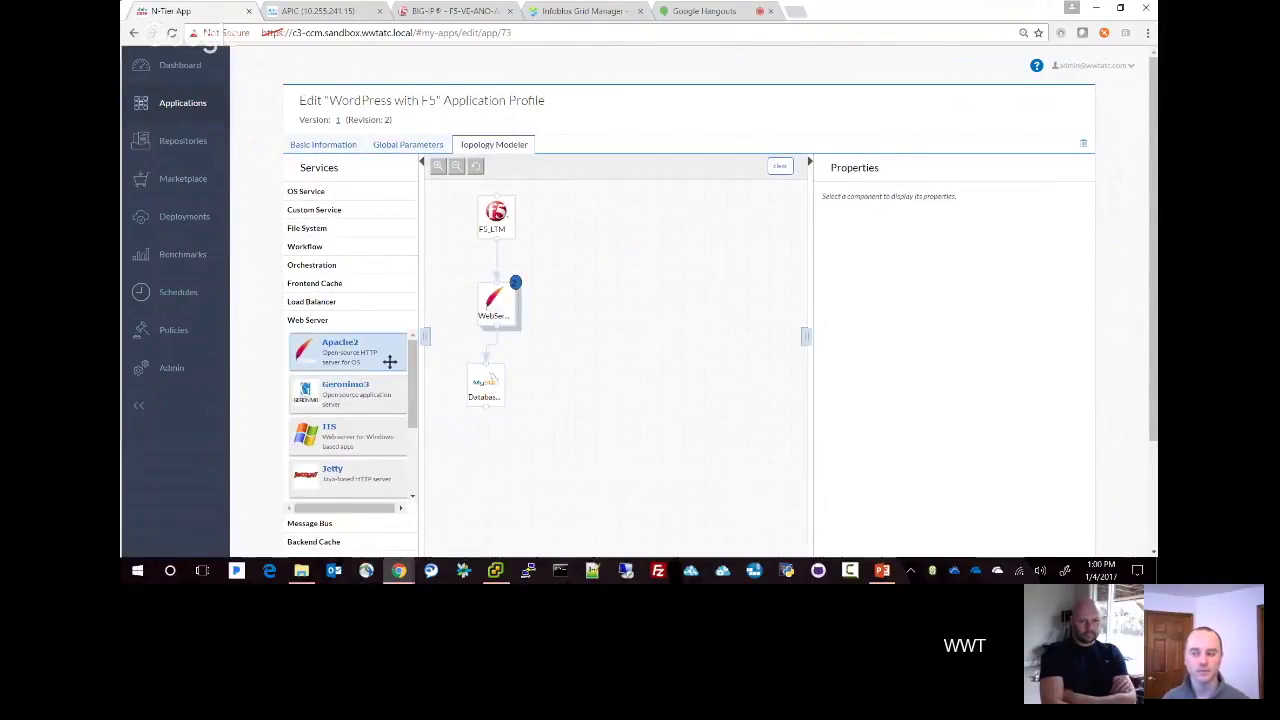
{"action": "left_click_drag", "start_coordinate": [390, 361], "coordinate": [589, 287]}
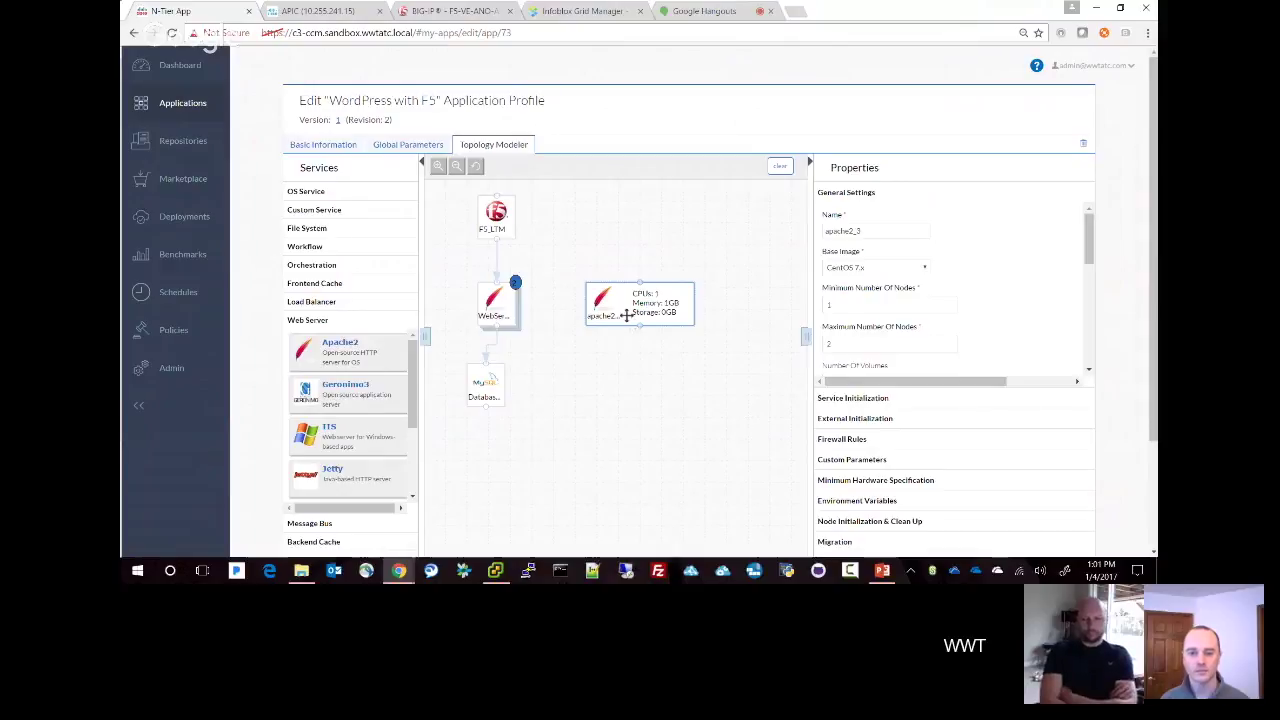
{"action": "right_click", "coordinate": [627, 311]}
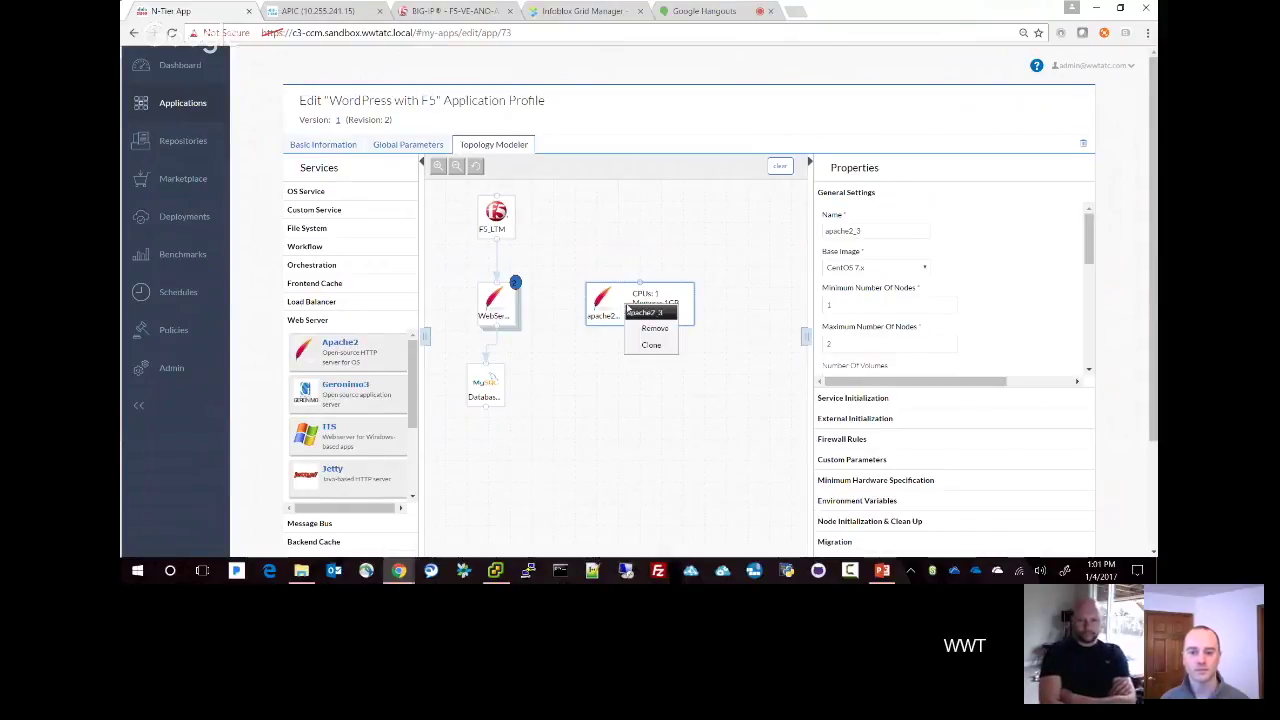
{"action": "left_click", "coordinate": [651, 328]}
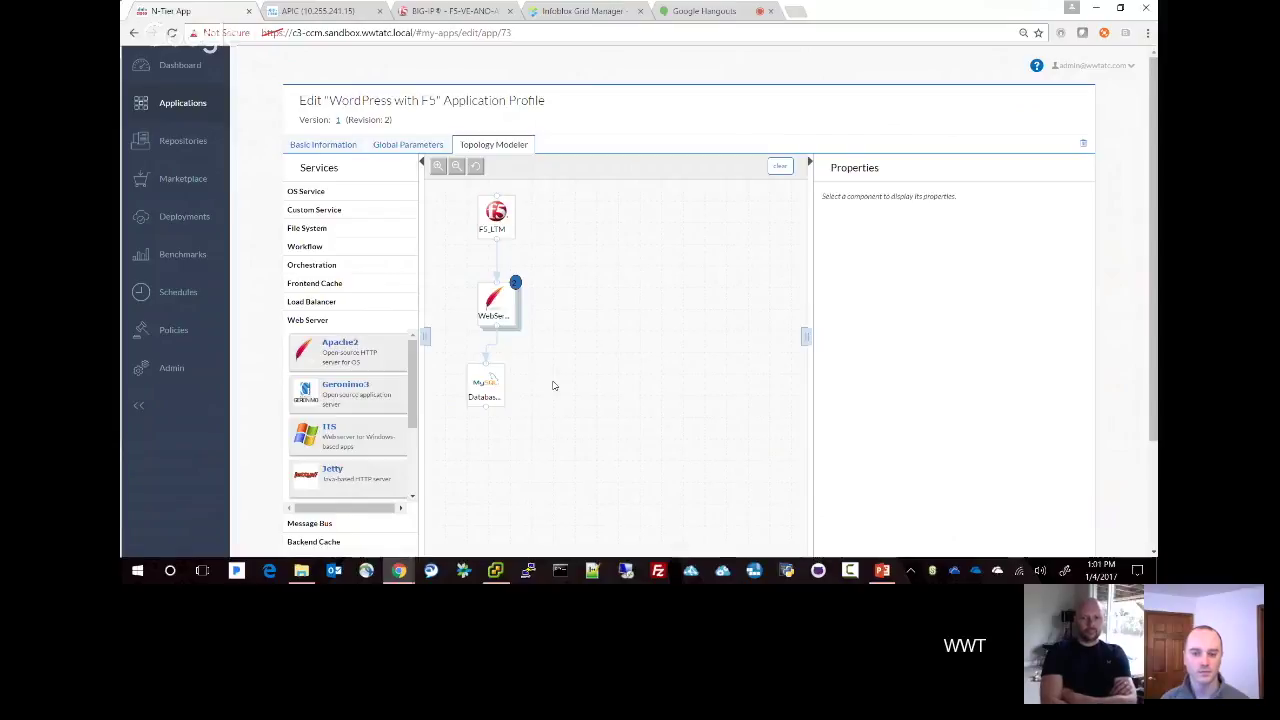
{"action": "left_click", "coordinate": [503, 382]}
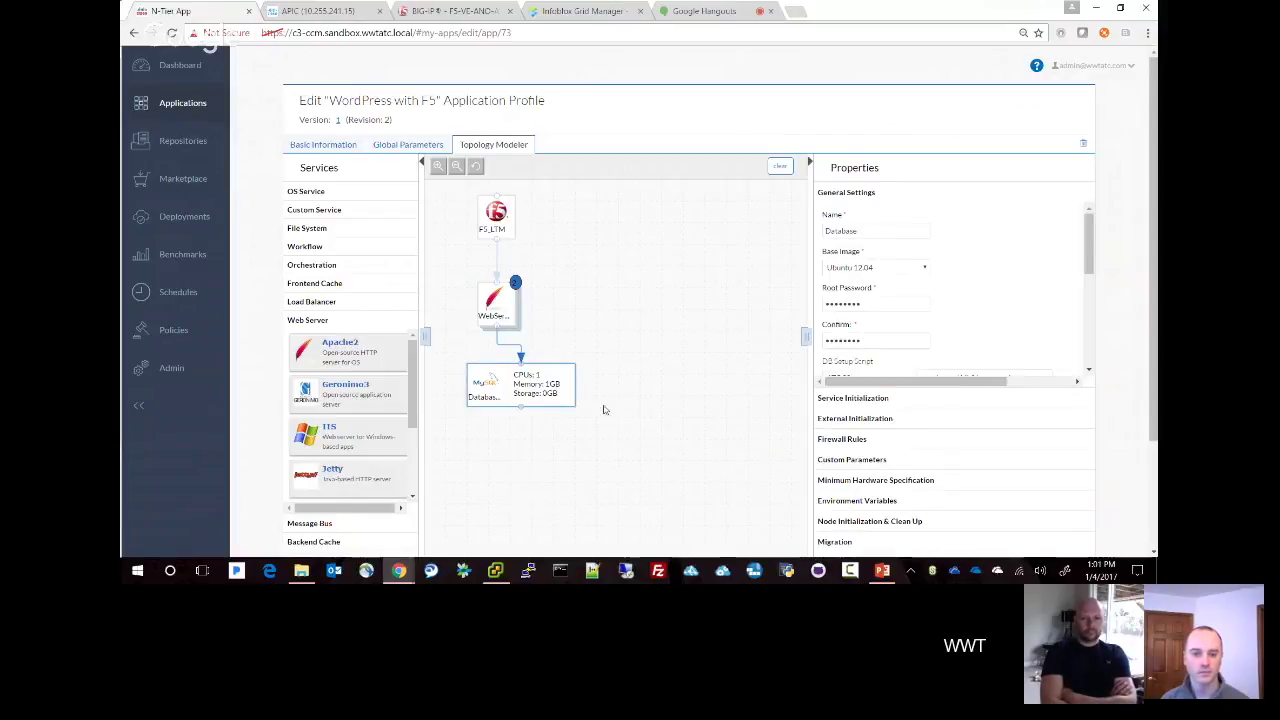
{"action": "left_click", "coordinate": [842, 439]}
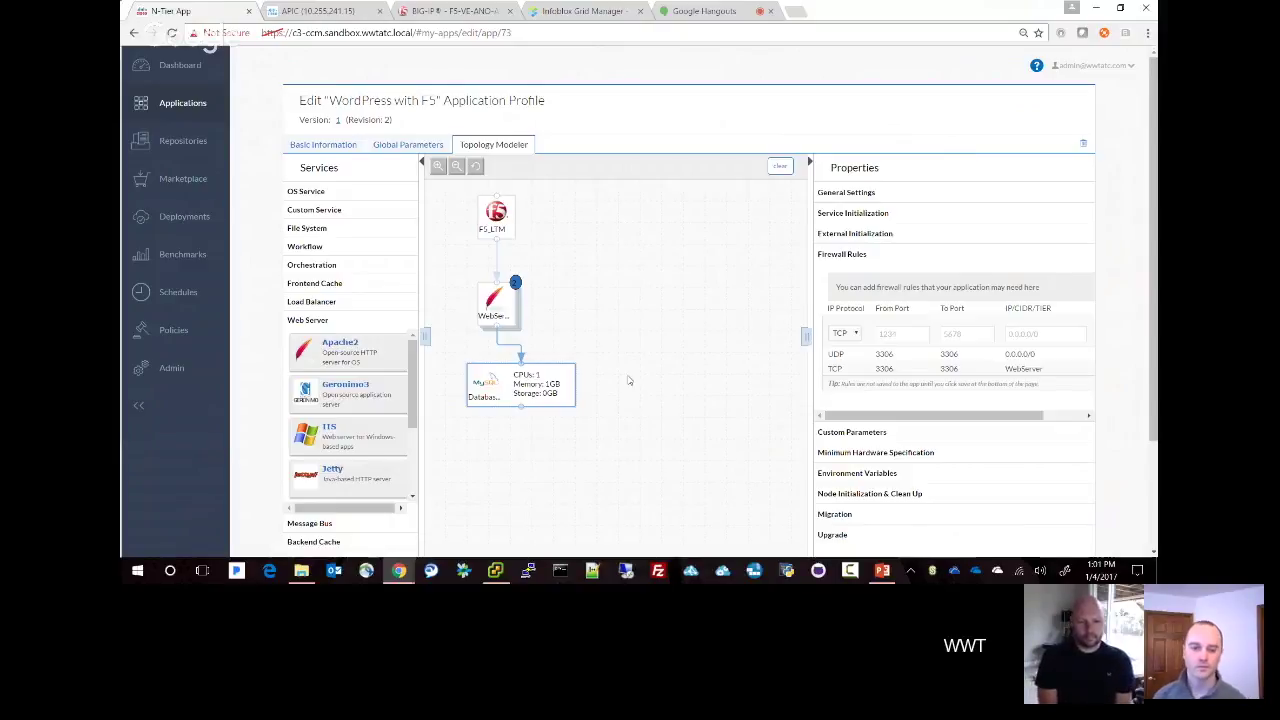
{"action": "left_click", "coordinate": [504, 316]}
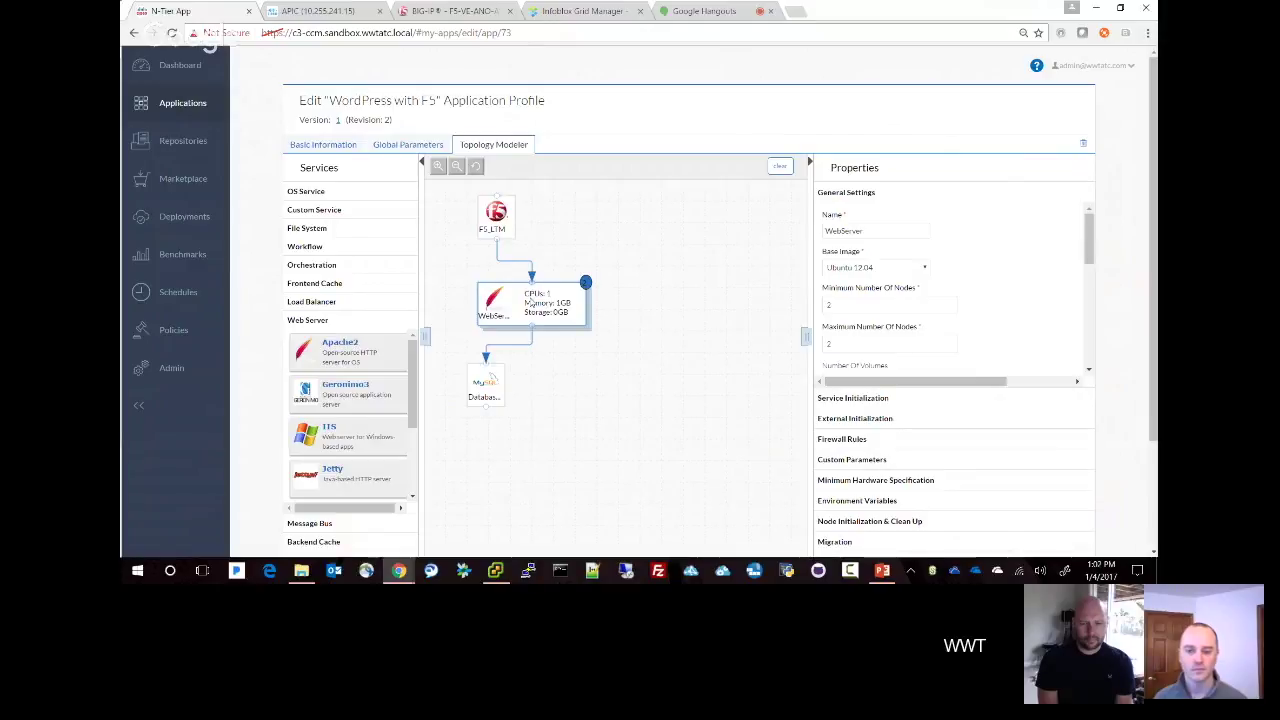
{"action": "left_click", "coordinate": [488, 386]}
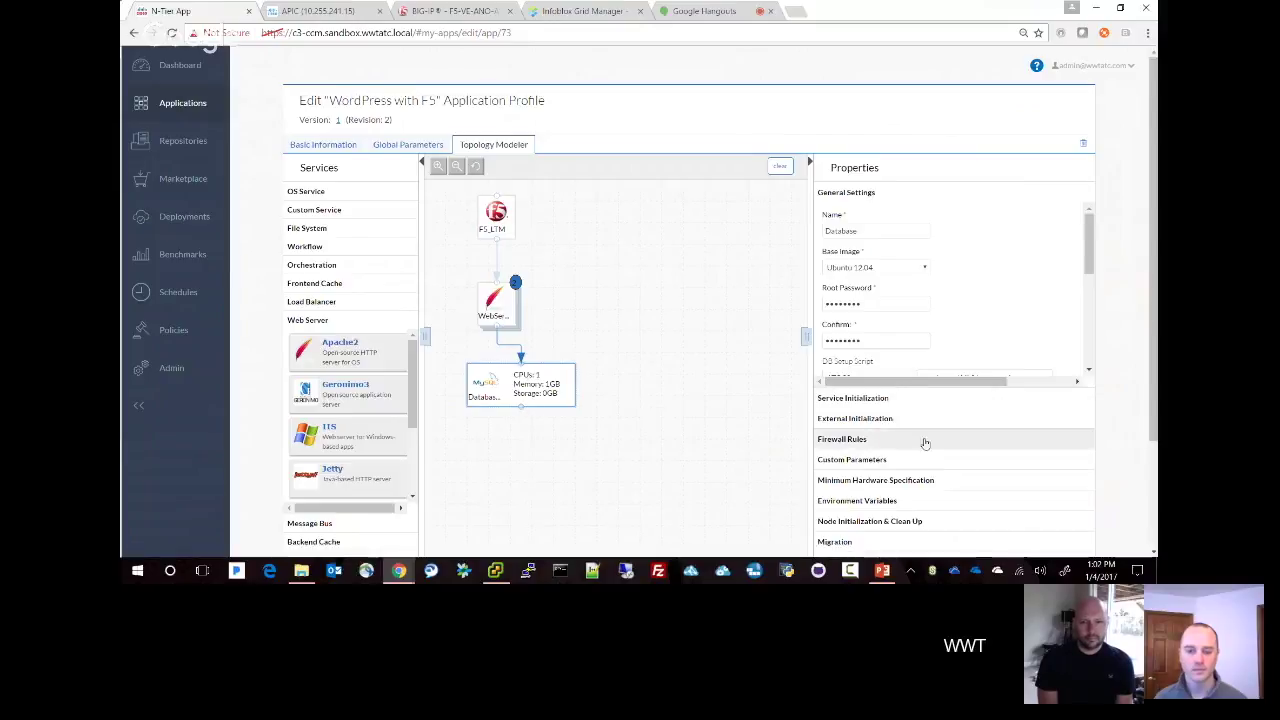
{"action": "left_click", "coordinate": [893, 444]}
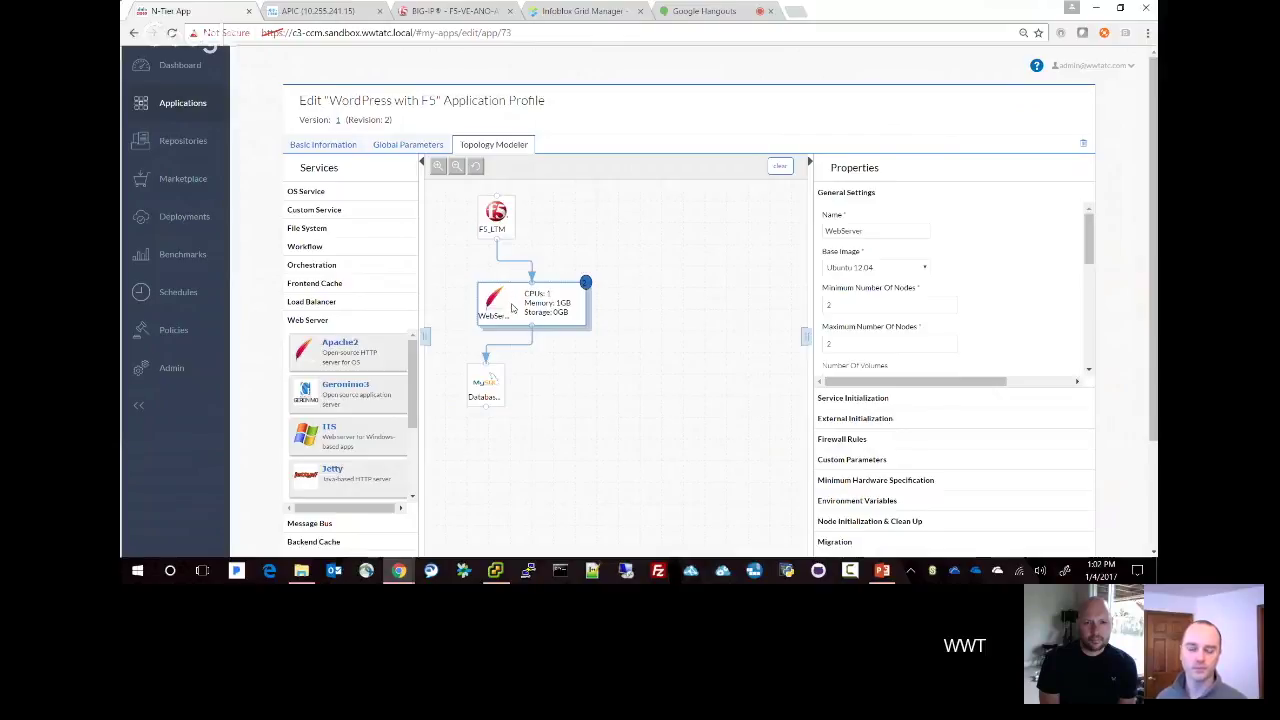
- Check the WebServer tier's general settings: 2 minimum and maximum nodes, 0 storage volumes
{"action": "left_click", "coordinate": [926, 270]}
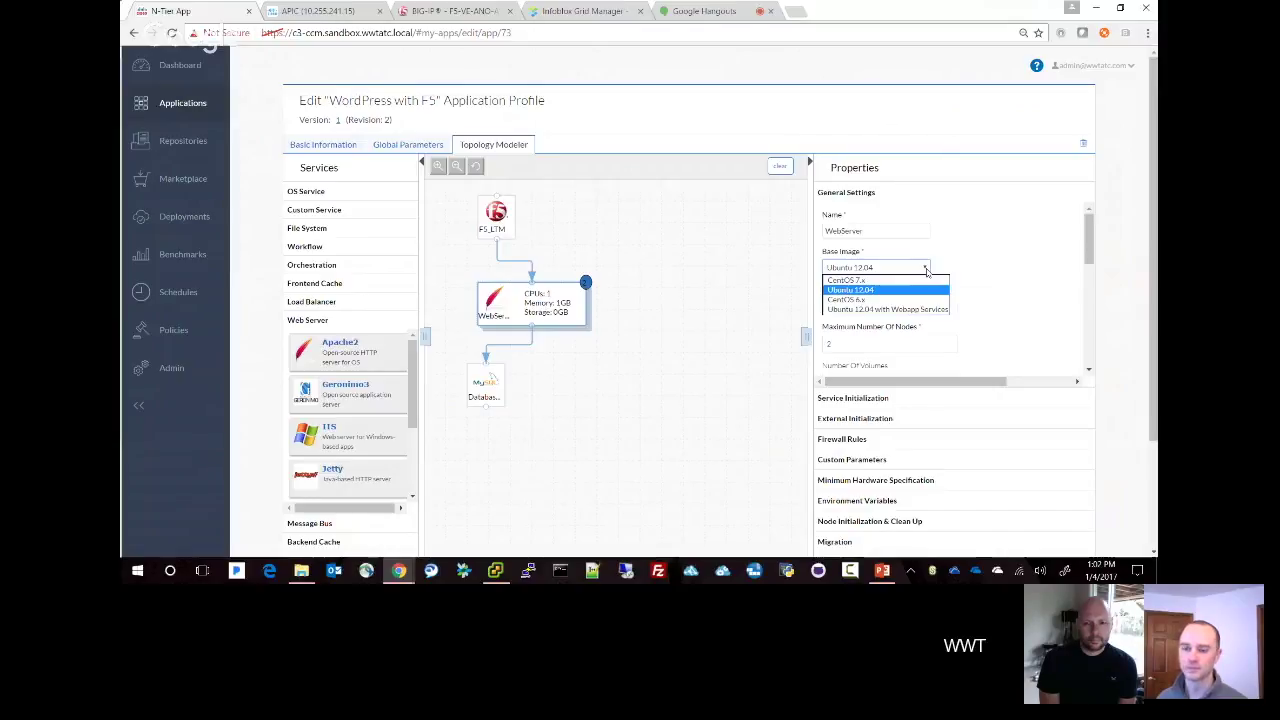
{"action": "left_click", "coordinate": [962, 260]}
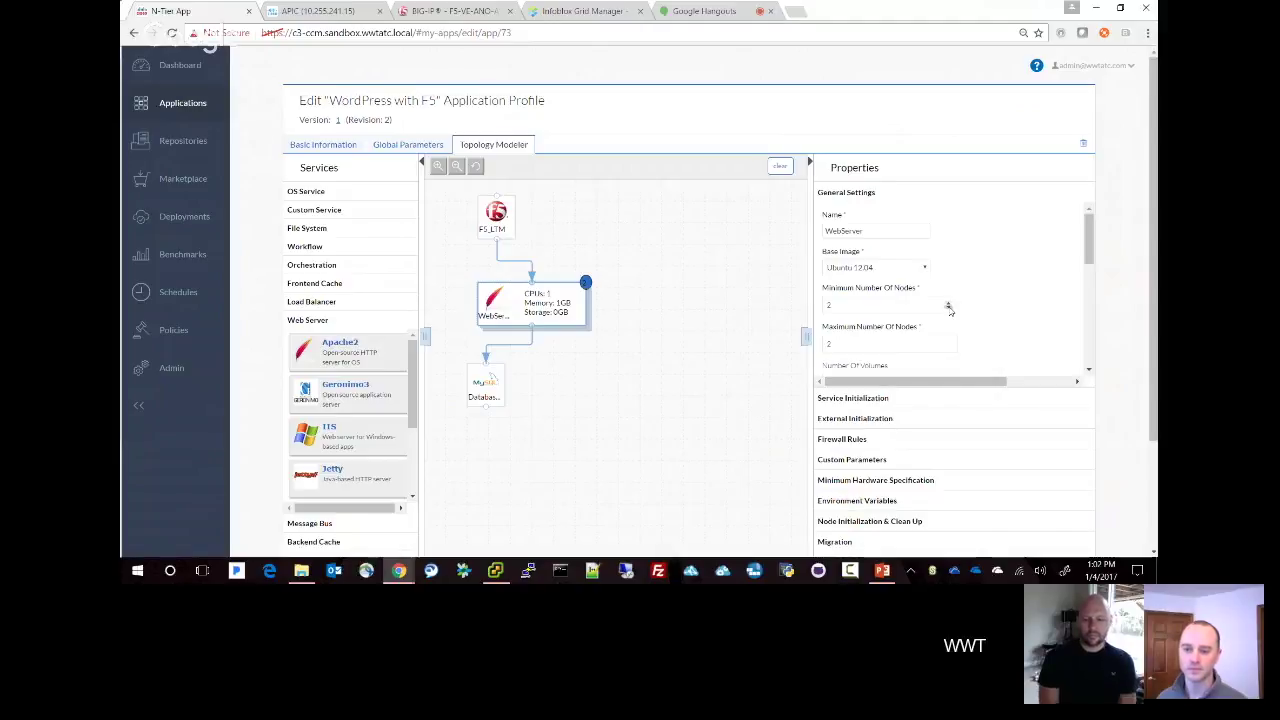
{"action": "left_click", "coordinate": [949, 309]}
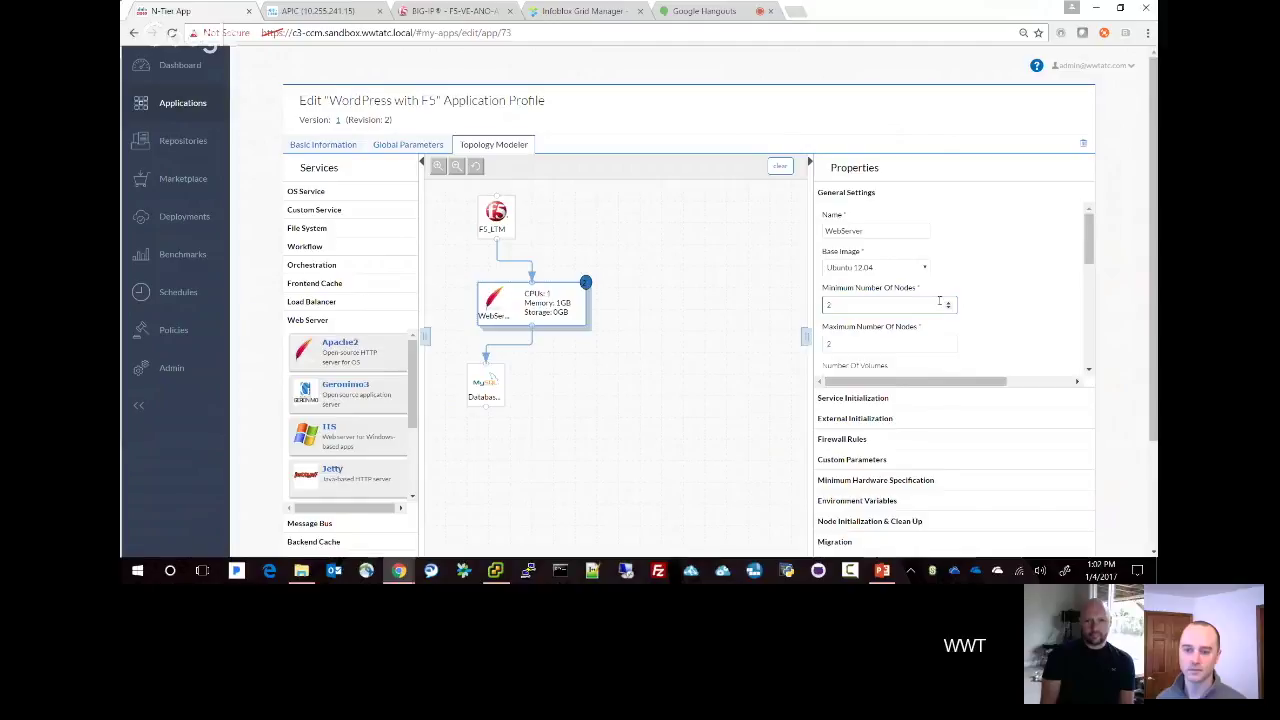
{"action": "scroll", "coordinate": [965, 303], "scroll_direction": "down", "scroll_amount": 1}
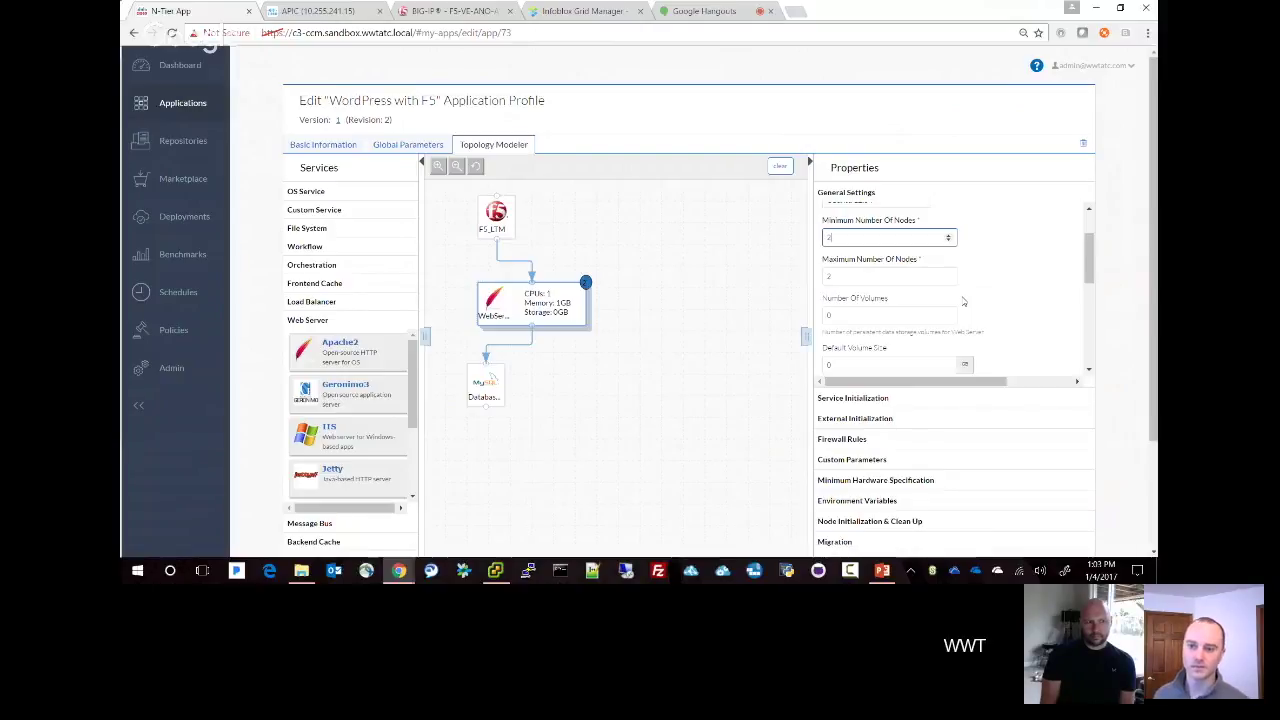
- Review the WebServer tier's service initialization, external initialization and firewall rule settings
{"action": "left_click", "coordinate": [888, 398]}
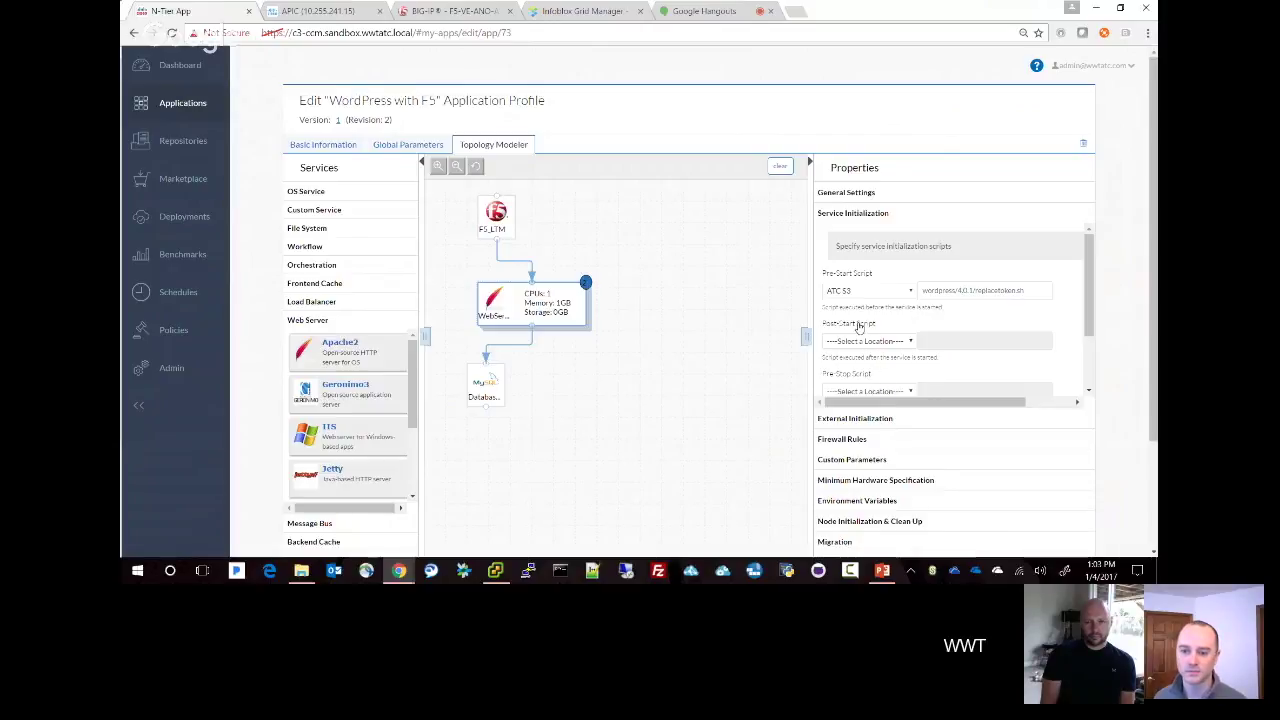
{"action": "left_click", "coordinate": [843, 419]}
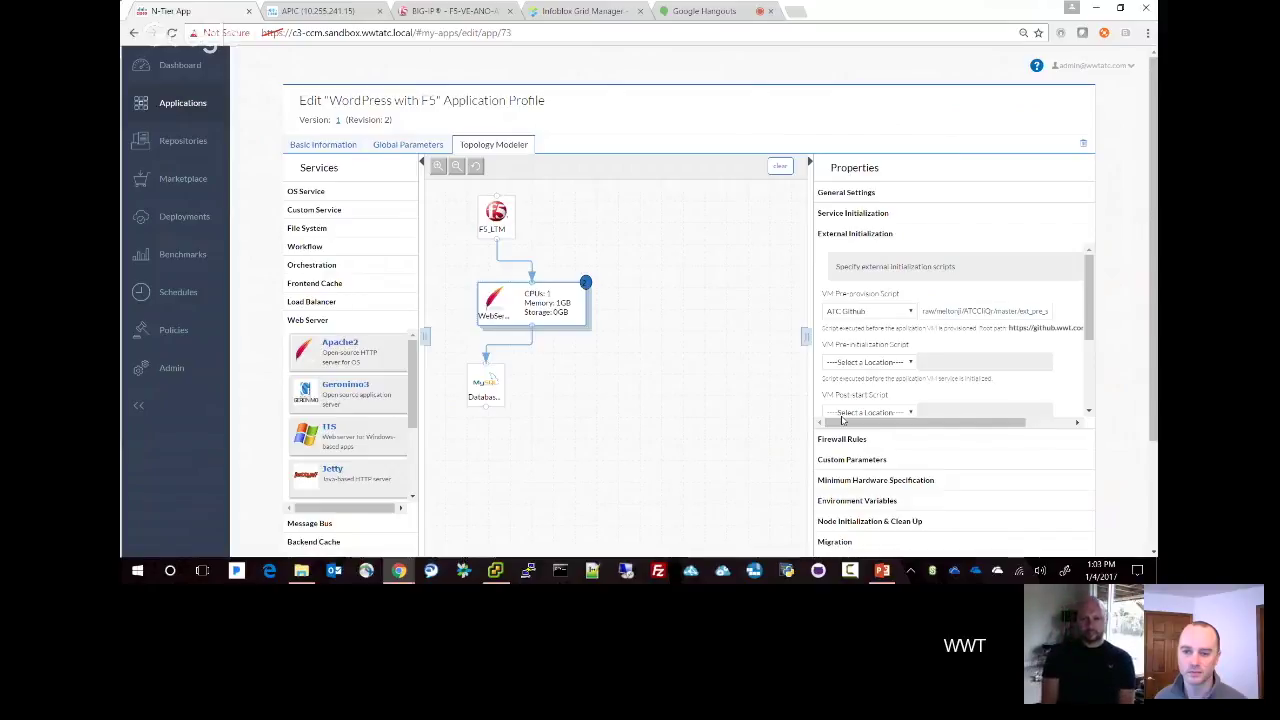
{"action": "left_click", "coordinate": [883, 449]}
{"action": "scroll", "coordinate": [781, 397], "scroll_direction": "down", "scroll_amount": 1}
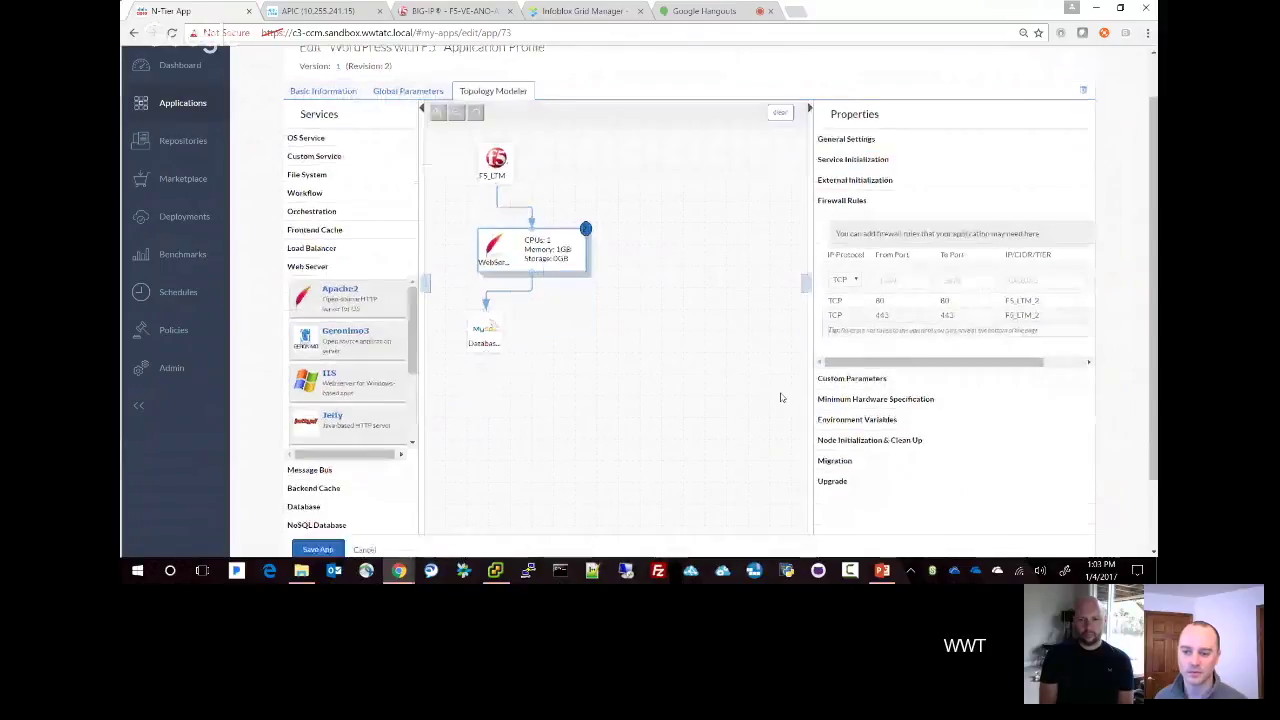
{"action": "scroll", "coordinate": [781, 397], "scroll_direction": "up", "scroll_amount": 1}
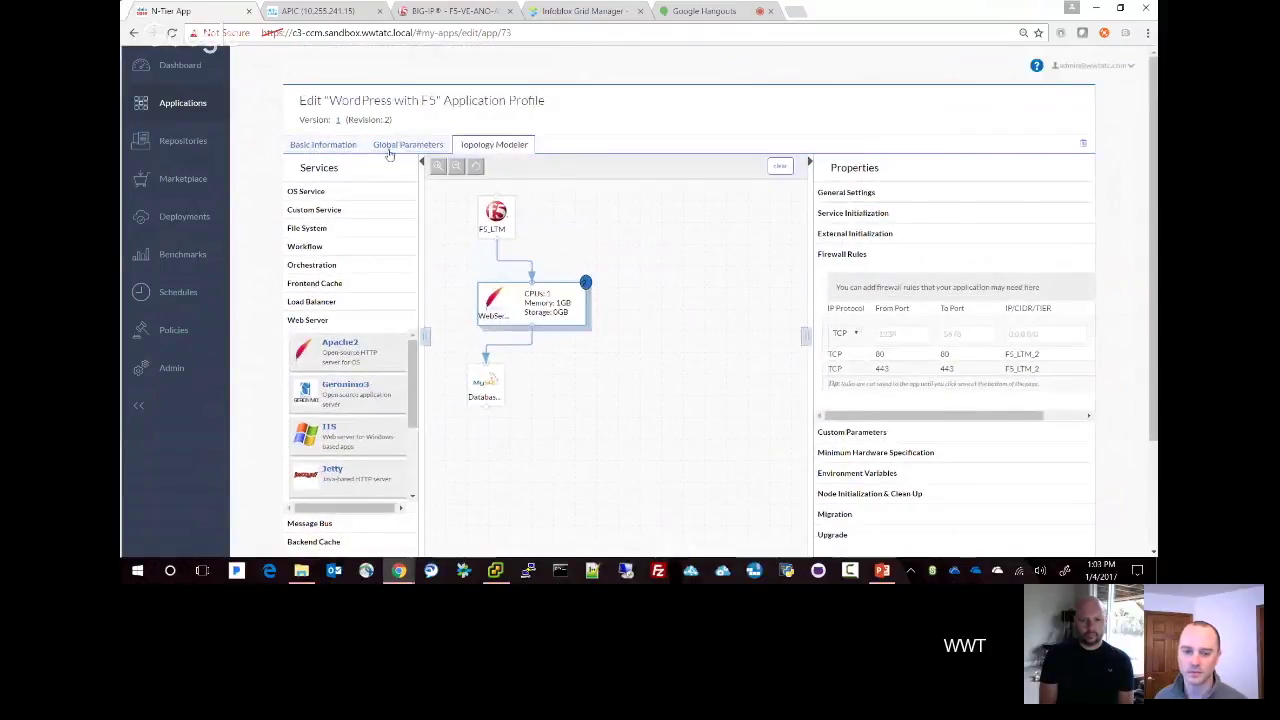
- Inspect the F5_LTM load balancer node, then view global parameters starting with WP_DB_USER
{"action": "left_click", "coordinate": [496, 220]}
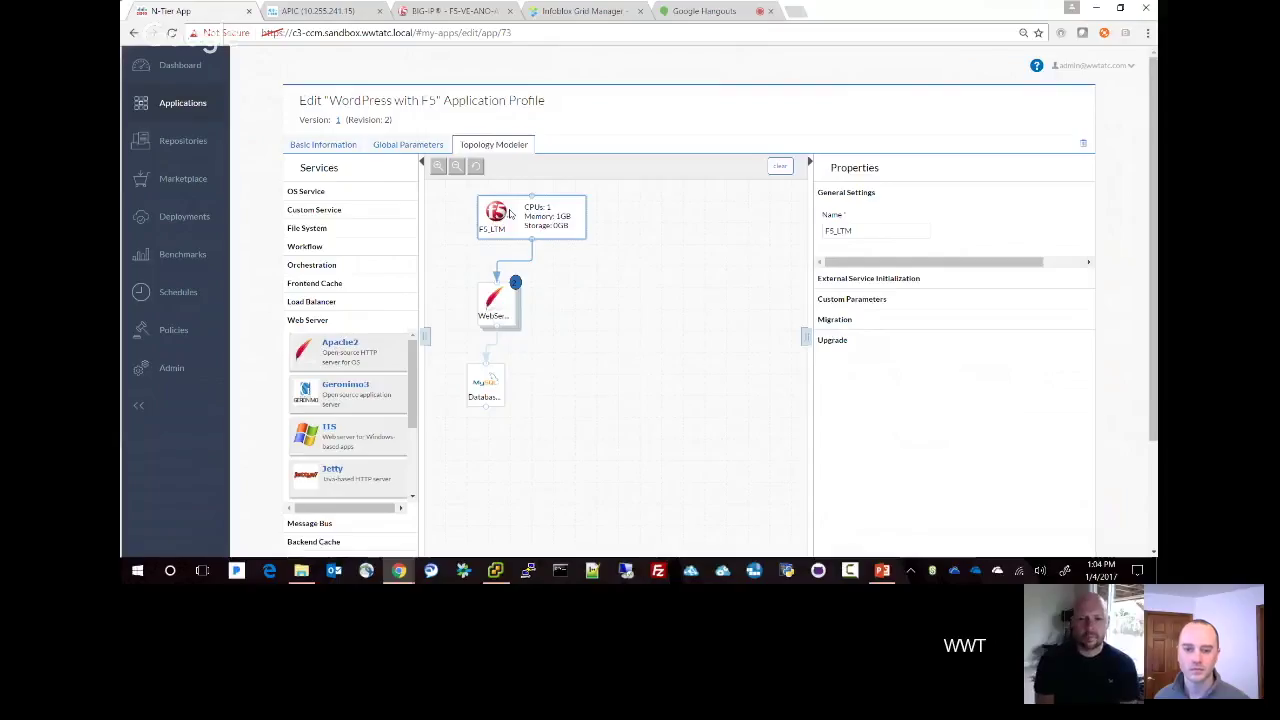
{"action": "left_click", "coordinate": [421, 146]}
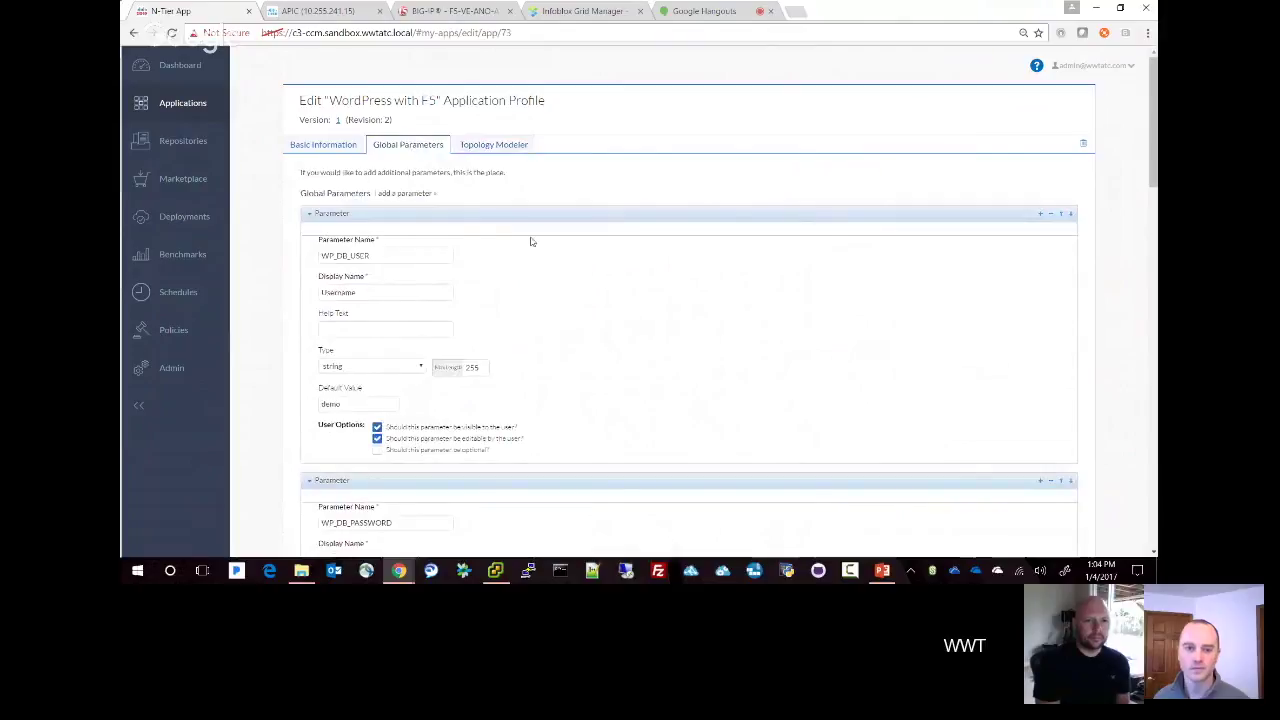
{"action": "scroll", "coordinate": [600, 283], "scroll_direction": "down", "scroll_amount": 1}
{"action": "scroll", "coordinate": [600, 283], "scroll_direction": "down", "scroll_amount": 3}
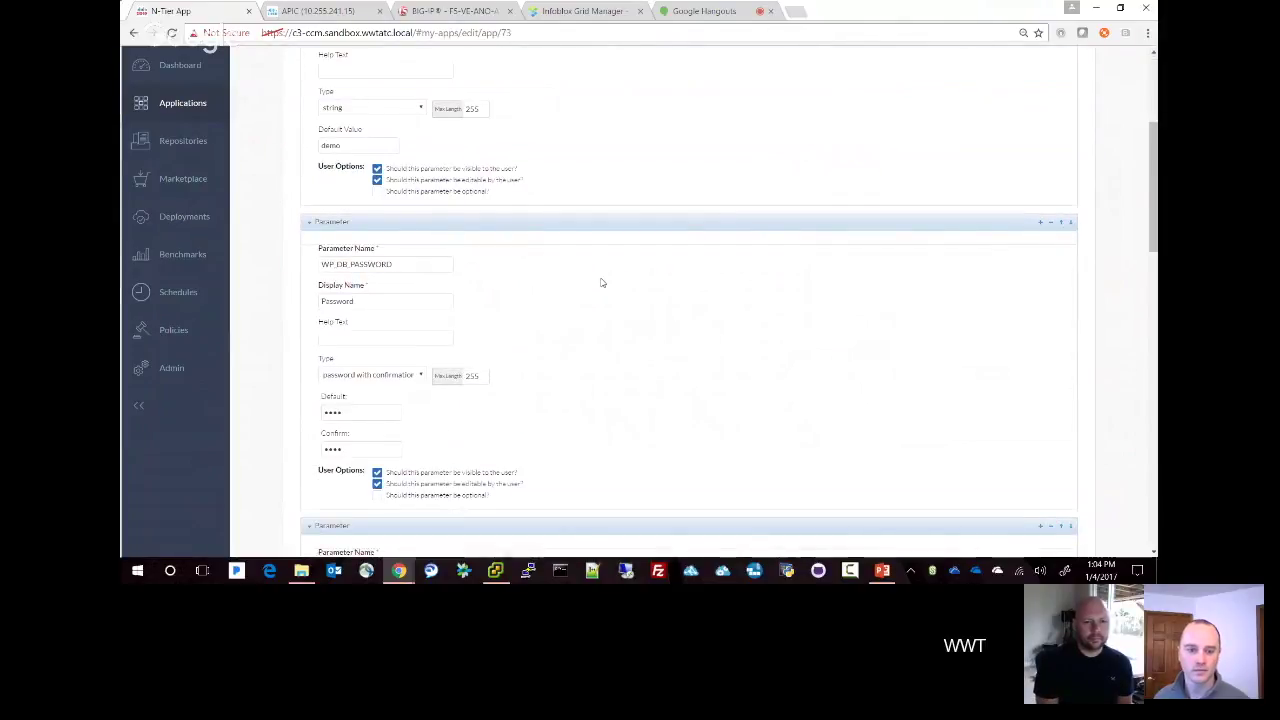
{"action": "scroll", "coordinate": [598, 282], "scroll_direction": "up", "scroll_amount": 2}
{"action": "scroll", "coordinate": [594, 280], "scroll_direction": "up", "scroll_amount": 2}
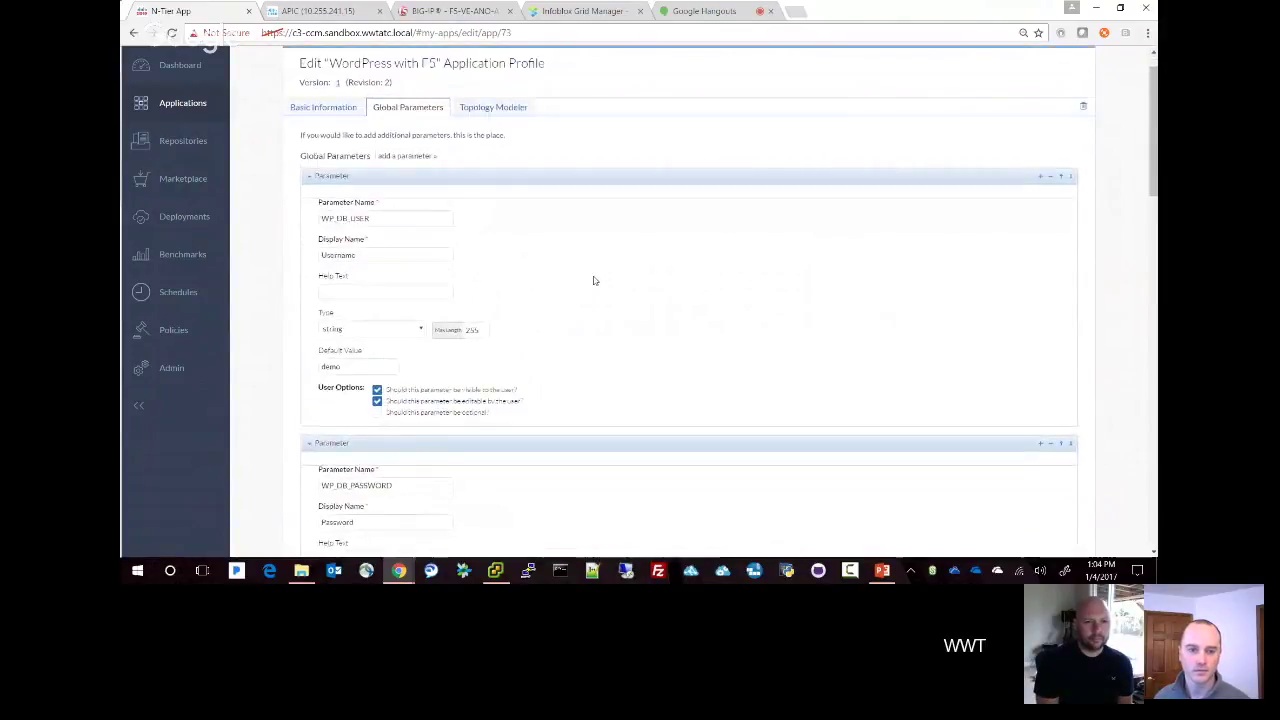
{"action": "scroll", "coordinate": [597, 281], "scroll_direction": "down", "scroll_amount": 3}
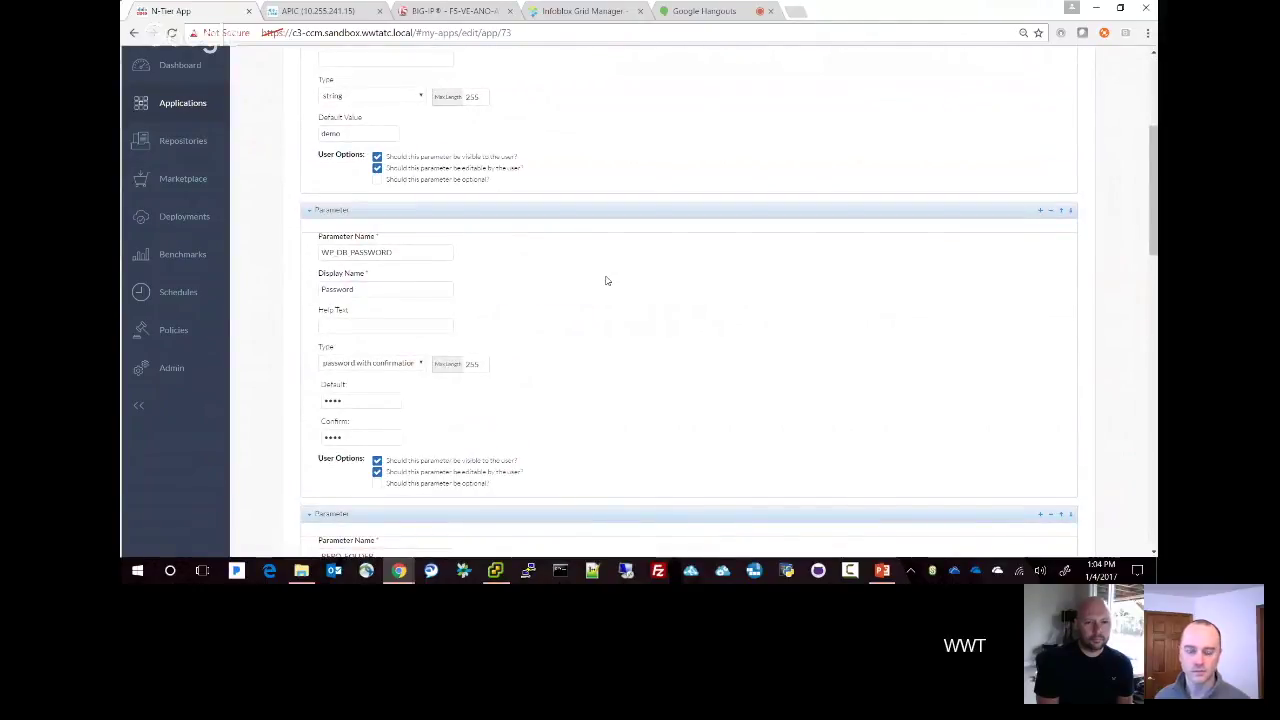
{"action": "scroll", "coordinate": [606, 284], "scroll_direction": "down", "scroll_amount": 1}
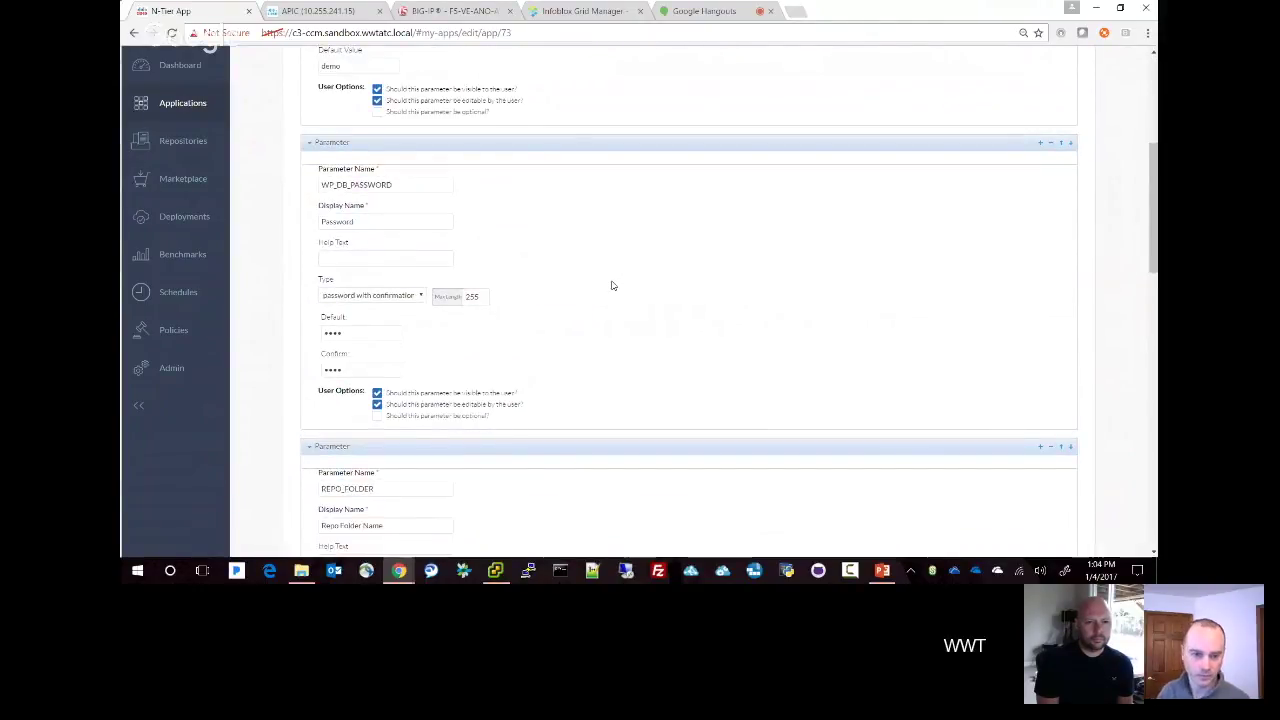
{"action": "scroll", "coordinate": [615, 285], "scroll_direction": "down", "scroll_amount": 5}
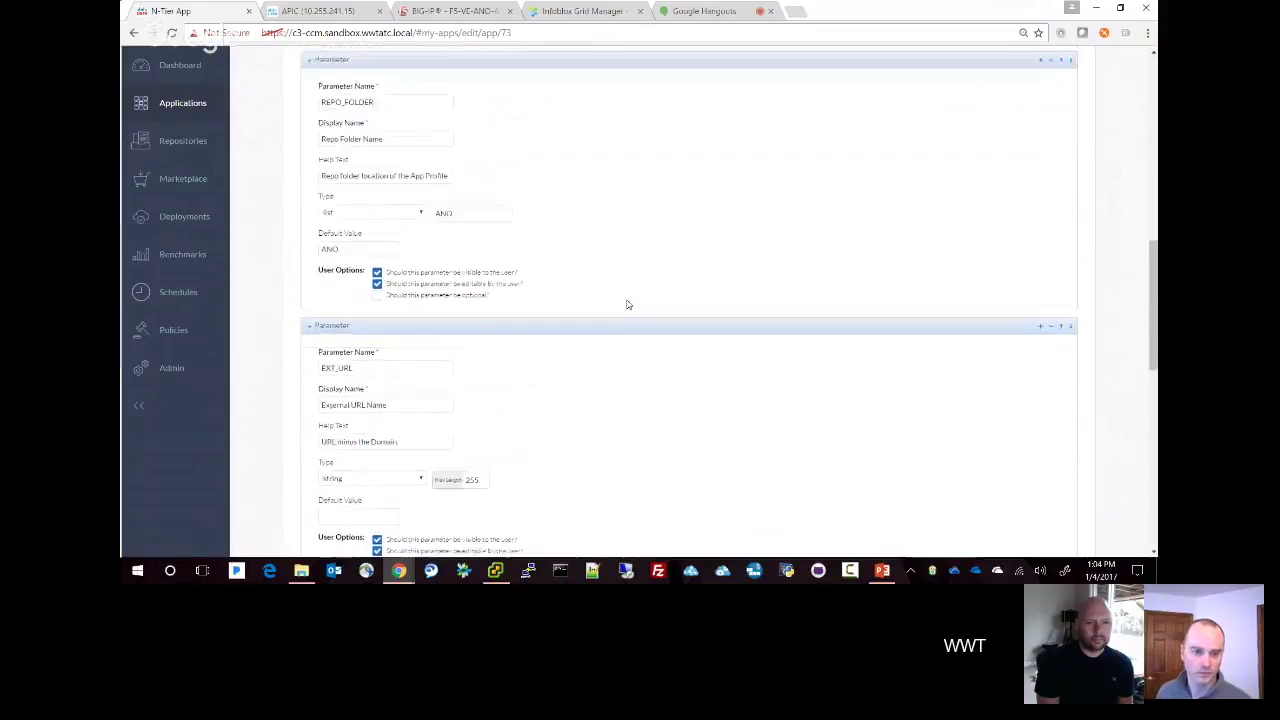
{"action": "scroll", "coordinate": [629, 304], "scroll_direction": "down", "scroll_amount": 1}
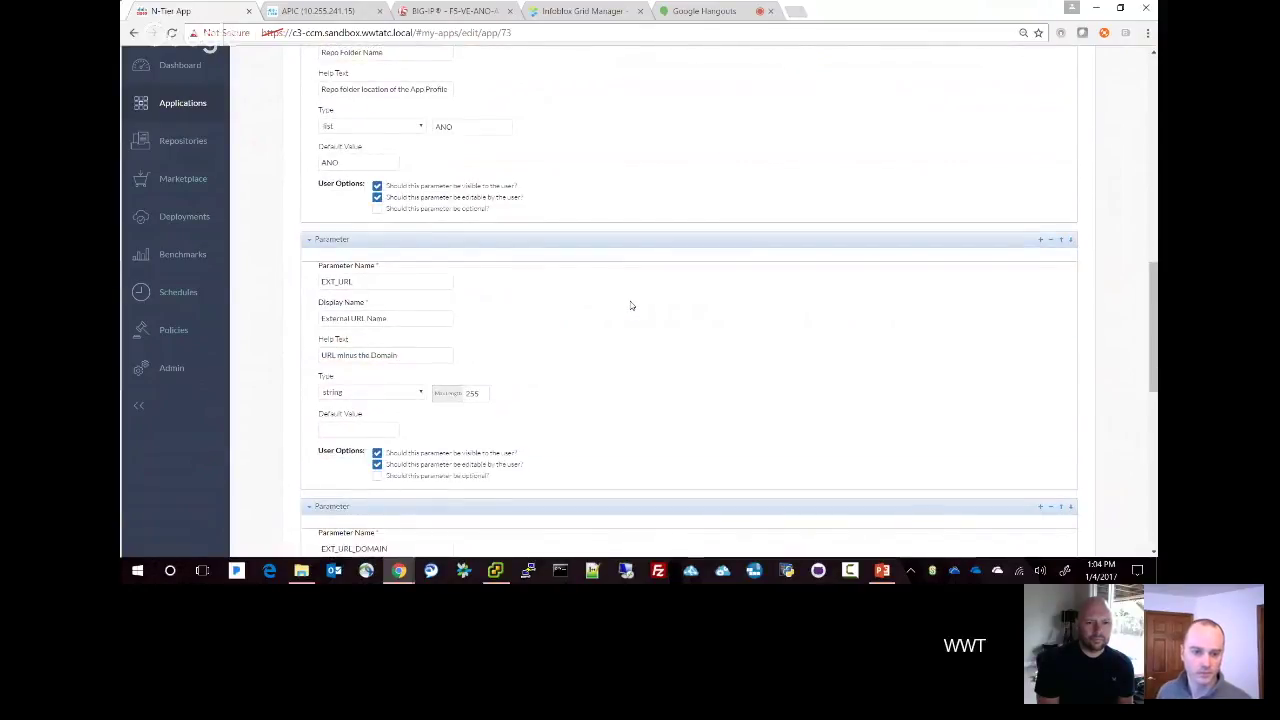
{"action": "scroll", "coordinate": [631, 305], "scroll_direction": "down", "scroll_amount": 1}
{"action": "scroll", "coordinate": [620, 308], "scroll_direction": "down", "scroll_amount": 1}
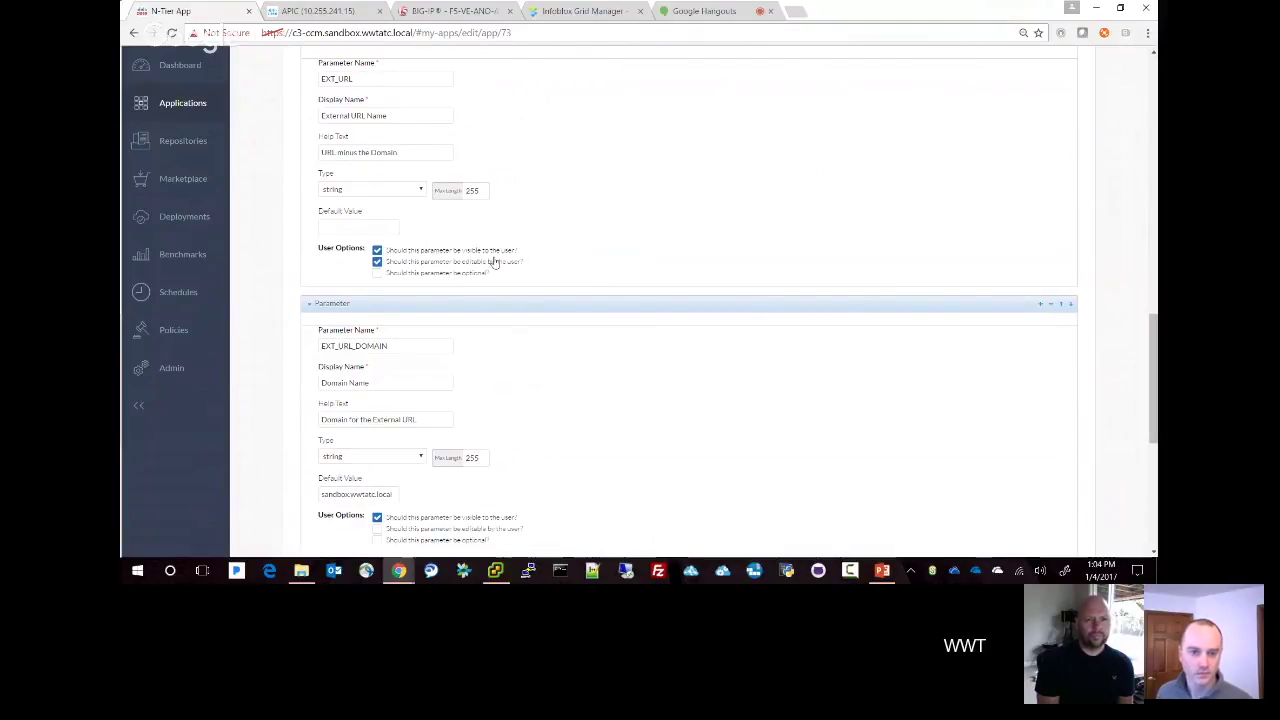
{"action": "scroll", "coordinate": [505, 282], "scroll_direction": "down", "scroll_amount": 1}
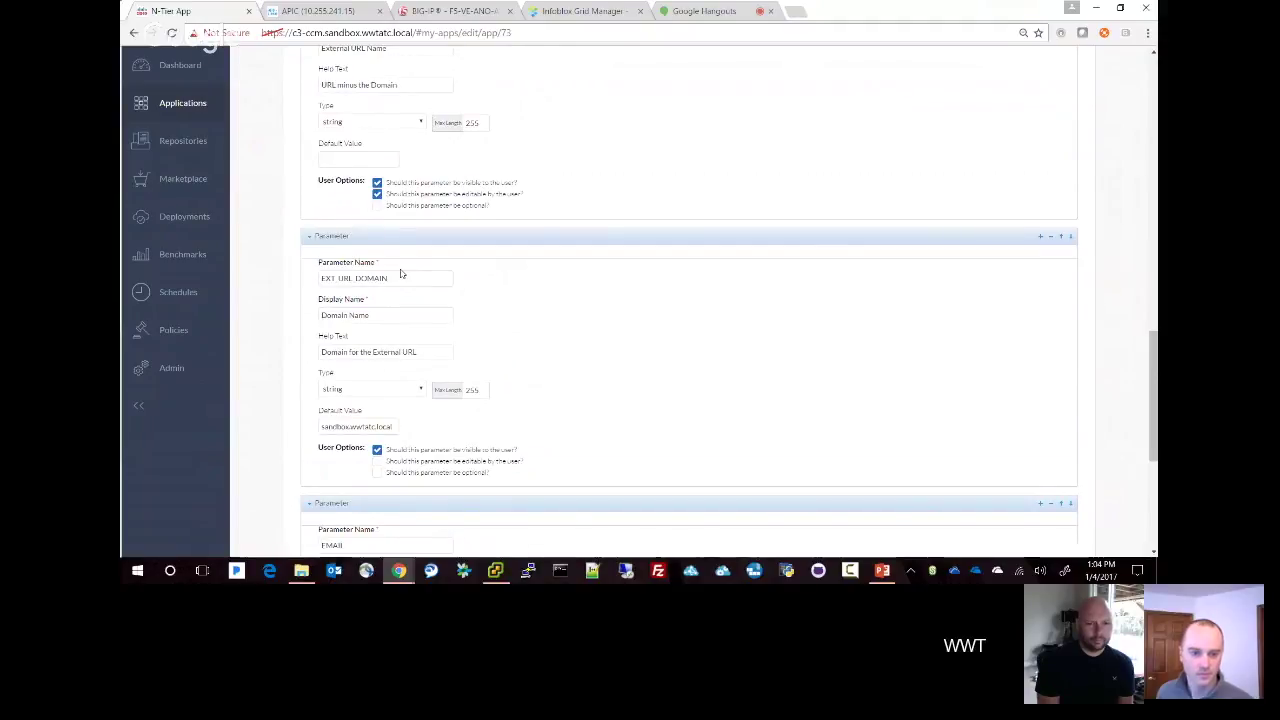
{"action": "scroll", "coordinate": [429, 277], "scroll_direction": "down", "scroll_amount": 3}
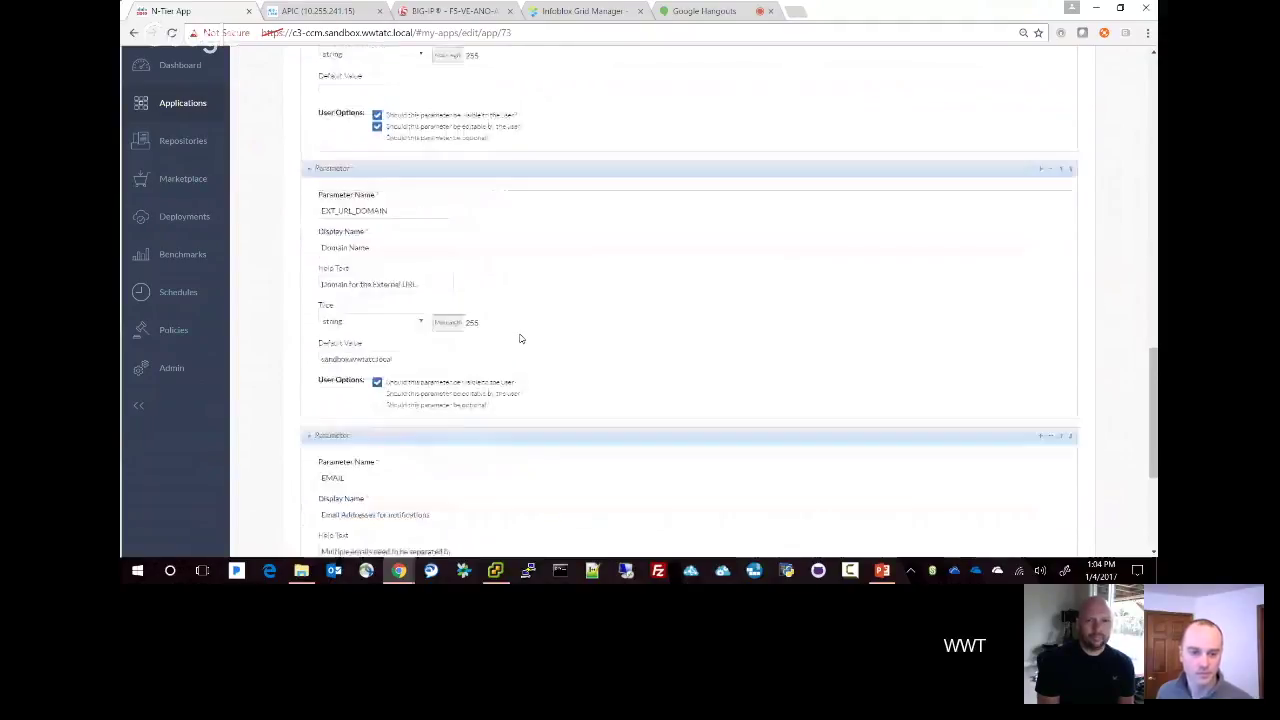
{"action": "scroll", "coordinate": [520, 338], "scroll_direction": "down", "scroll_amount": 1}
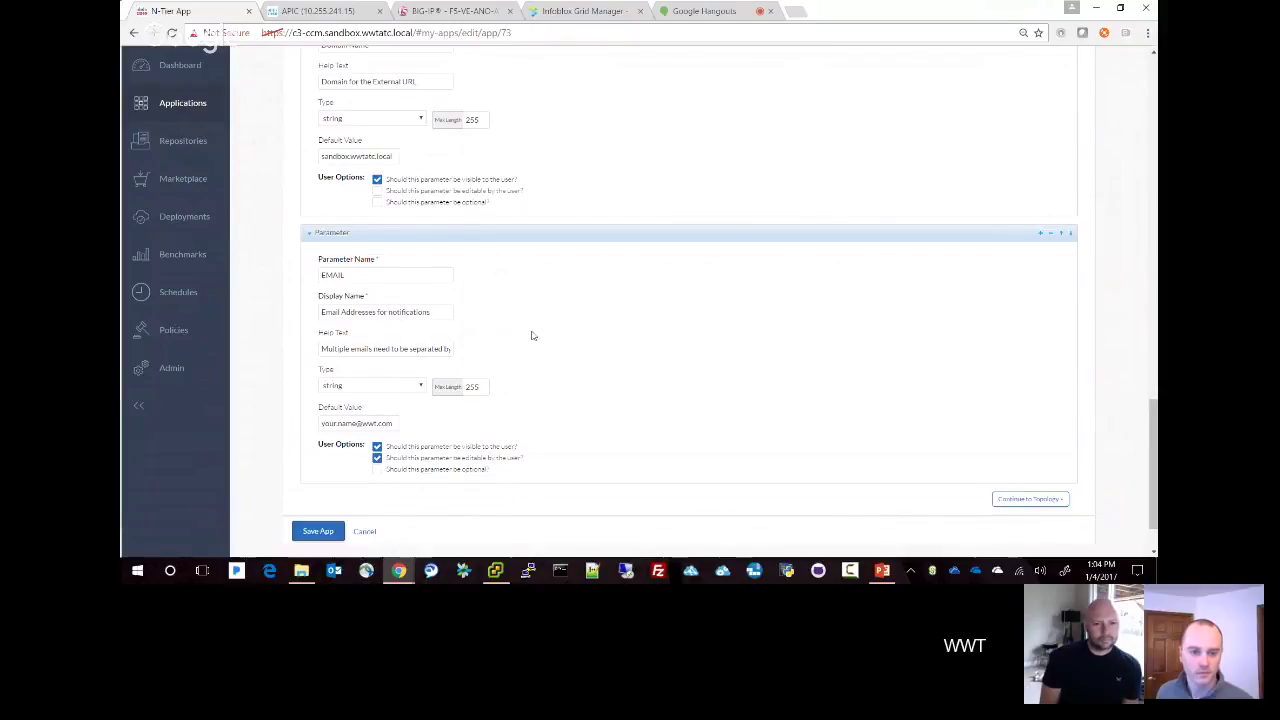
{"action": "scroll", "coordinate": [533, 336], "scroll_direction": "up", "scroll_amount": 5}
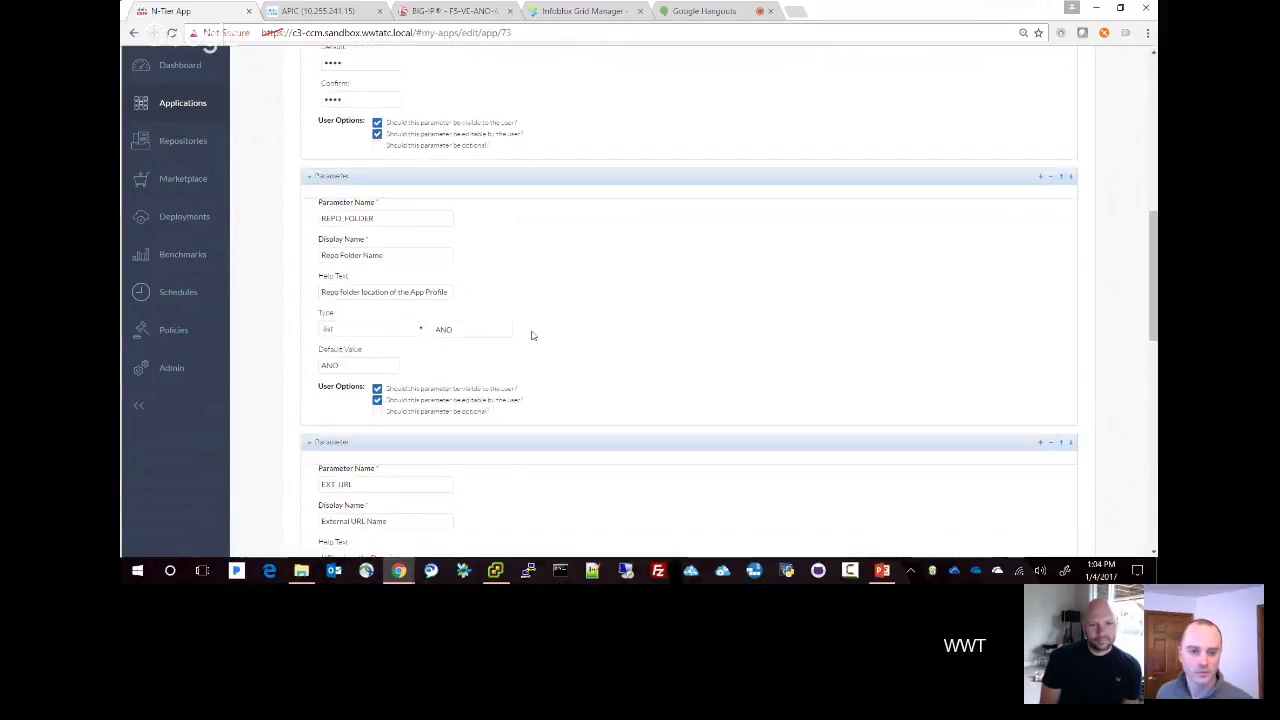
{"action": "scroll", "coordinate": [533, 336], "scroll_direction": "up", "scroll_amount": 6}
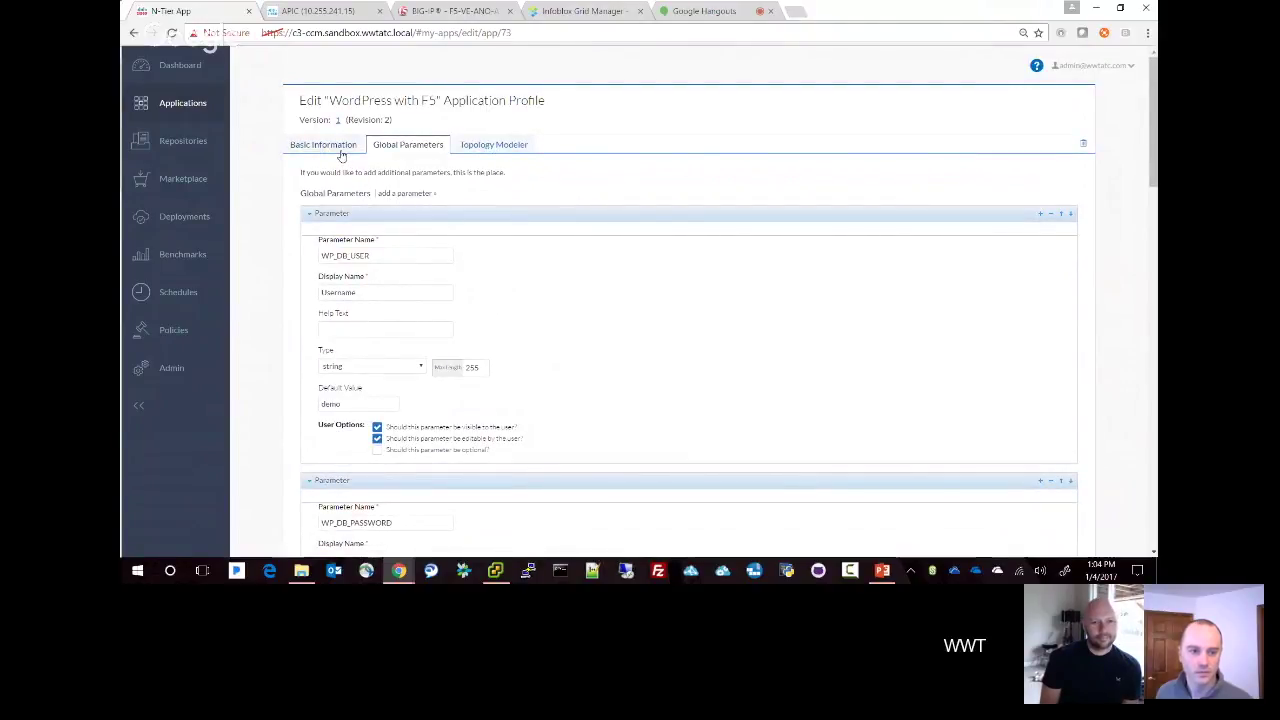
- Change the WordPress with F5 profile's version to 2 and try saving it
{"action": "left_click", "coordinate": [494, 144]}
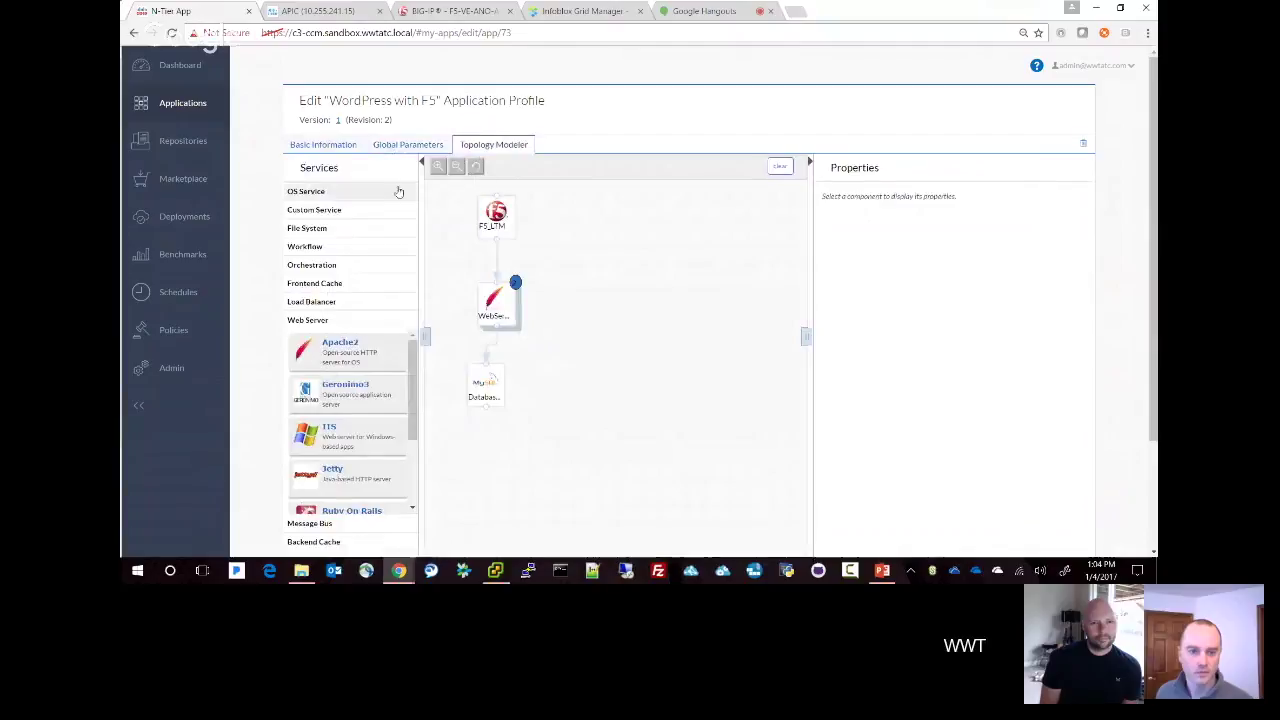
{"action": "left_click", "coordinate": [346, 147]}
{"action": "left_click_drag", "start_coordinate": [320, 225], "coordinate": [295, 224]}
{"action": "type", "text": "2"}
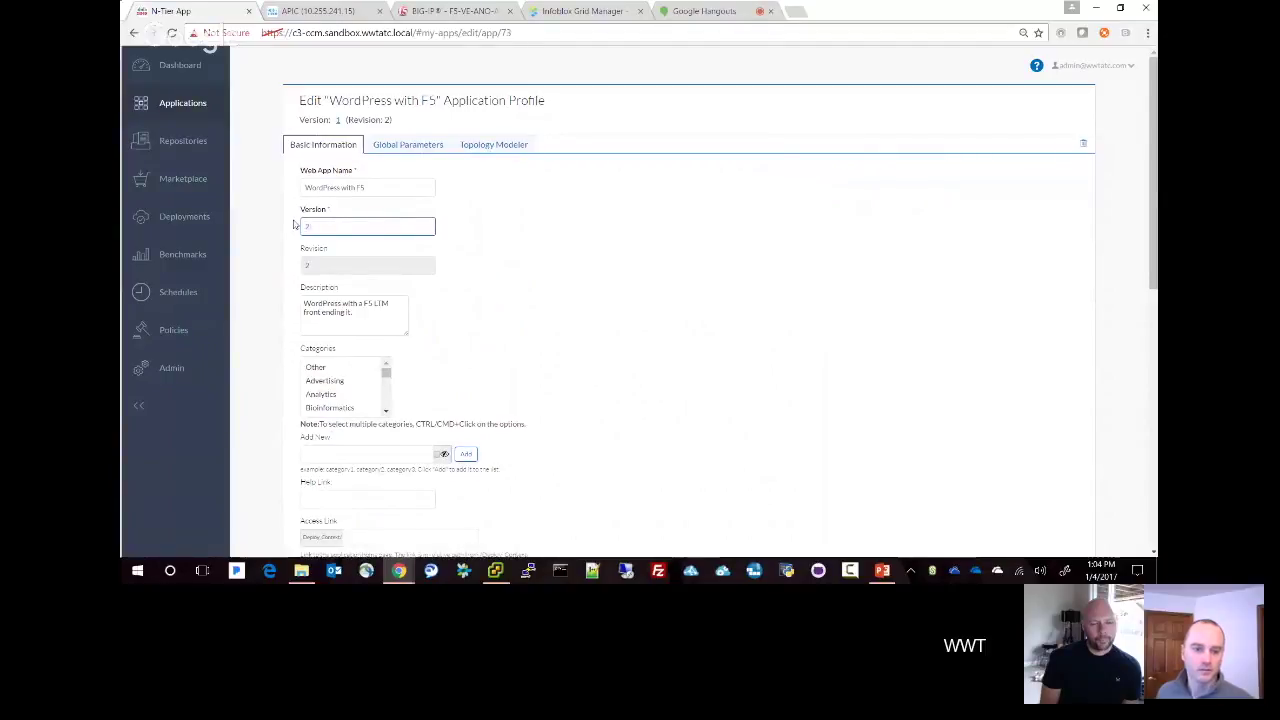
{"action": "scroll", "coordinate": [491, 317], "scroll_direction": "down", "scroll_amount": 10}
{"action": "left_click", "coordinate": [311, 463]}
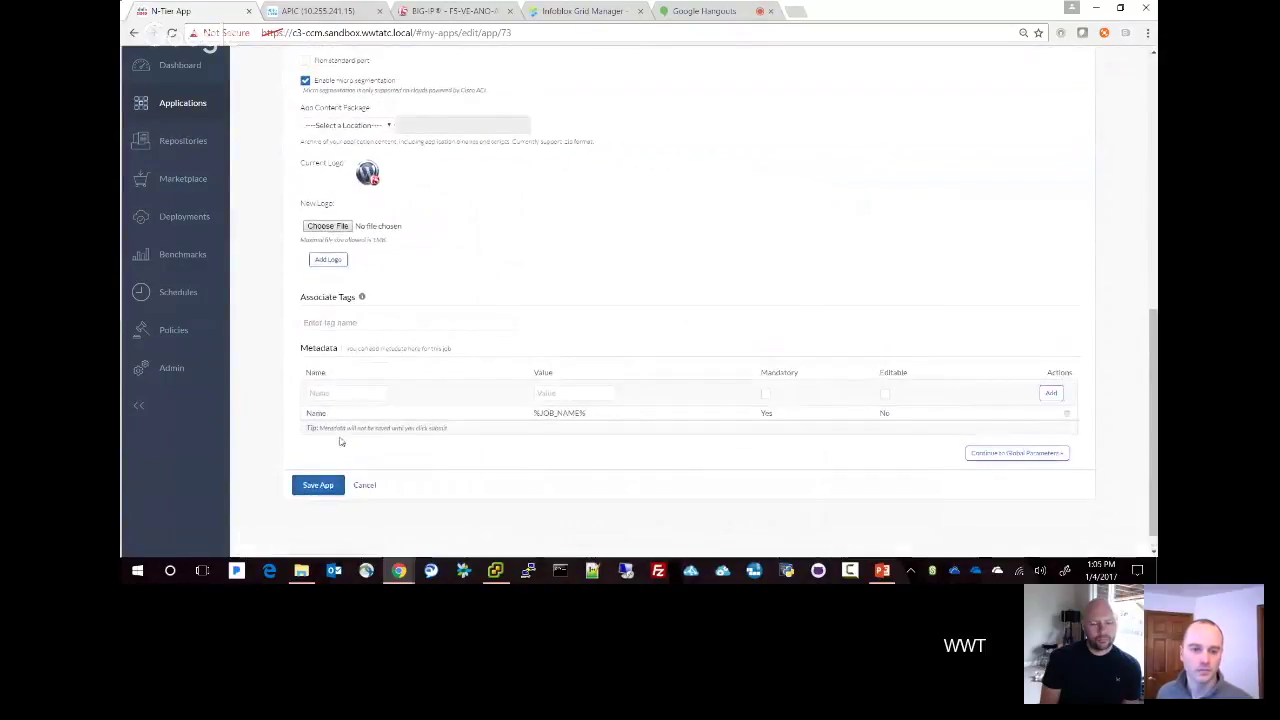
- After the save error, recheck the version field and cancel out of the profile editor
{"action": "scroll", "coordinate": [390, 360], "scroll_direction": "up", "scroll_amount": 3}
{"action": "scroll", "coordinate": [372, 330], "scroll_direction": "up", "scroll_amount": 3}
{"action": "left_click", "coordinate": [307, 154]}
{"action": "scroll", "coordinate": [396, 217], "scroll_direction": "down", "scroll_amount": 10}
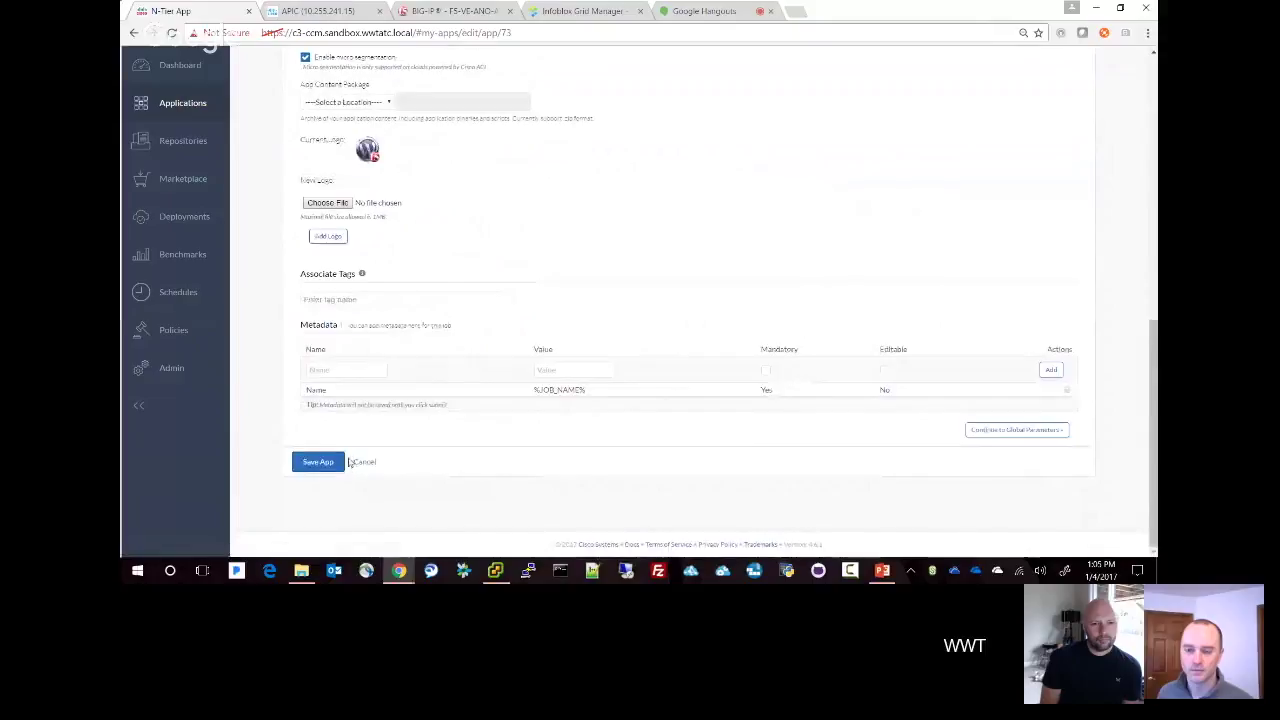
{"action": "left_click", "coordinate": [369, 462]}
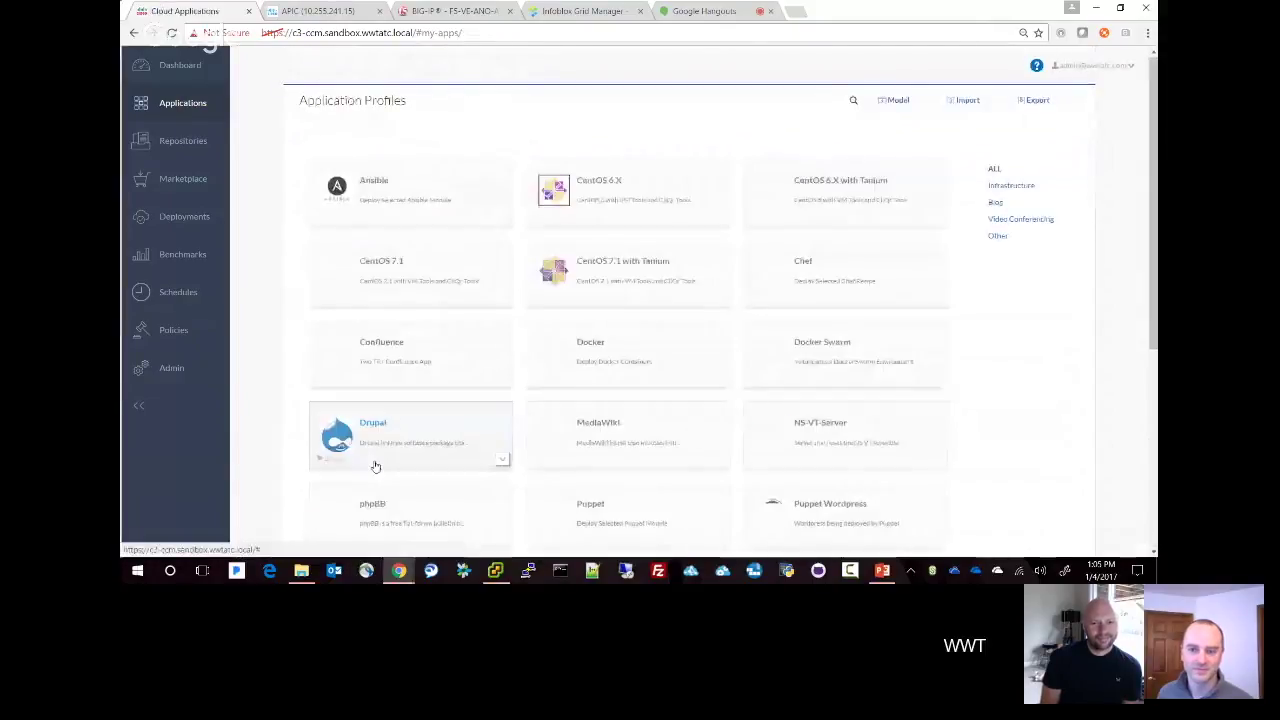
- Browse WordPress profile versions 4.3 and 4.1, then open version 4.4
{"action": "scroll", "coordinate": [517, 452], "scroll_direction": "down", "scroll_amount": 3}
{"action": "scroll", "coordinate": [577, 416], "scroll_direction": "up", "scroll_amount": 1}
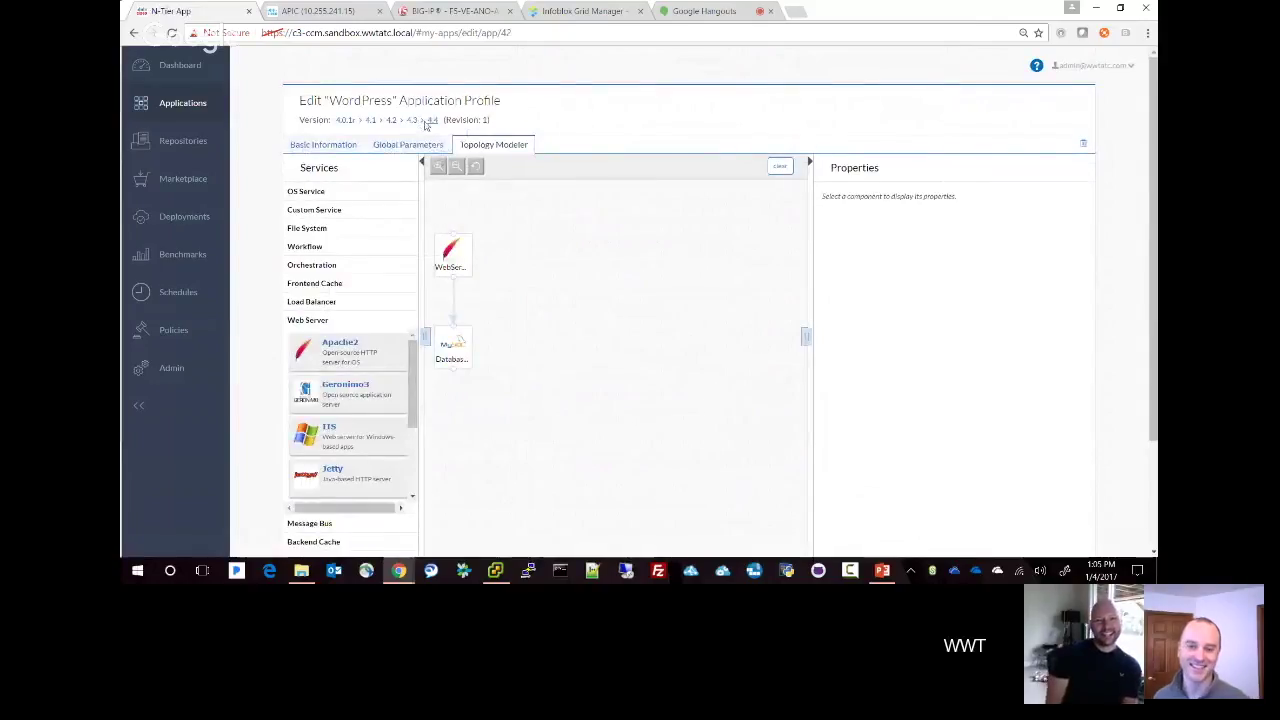
{"action": "left_click", "coordinate": [413, 120]}
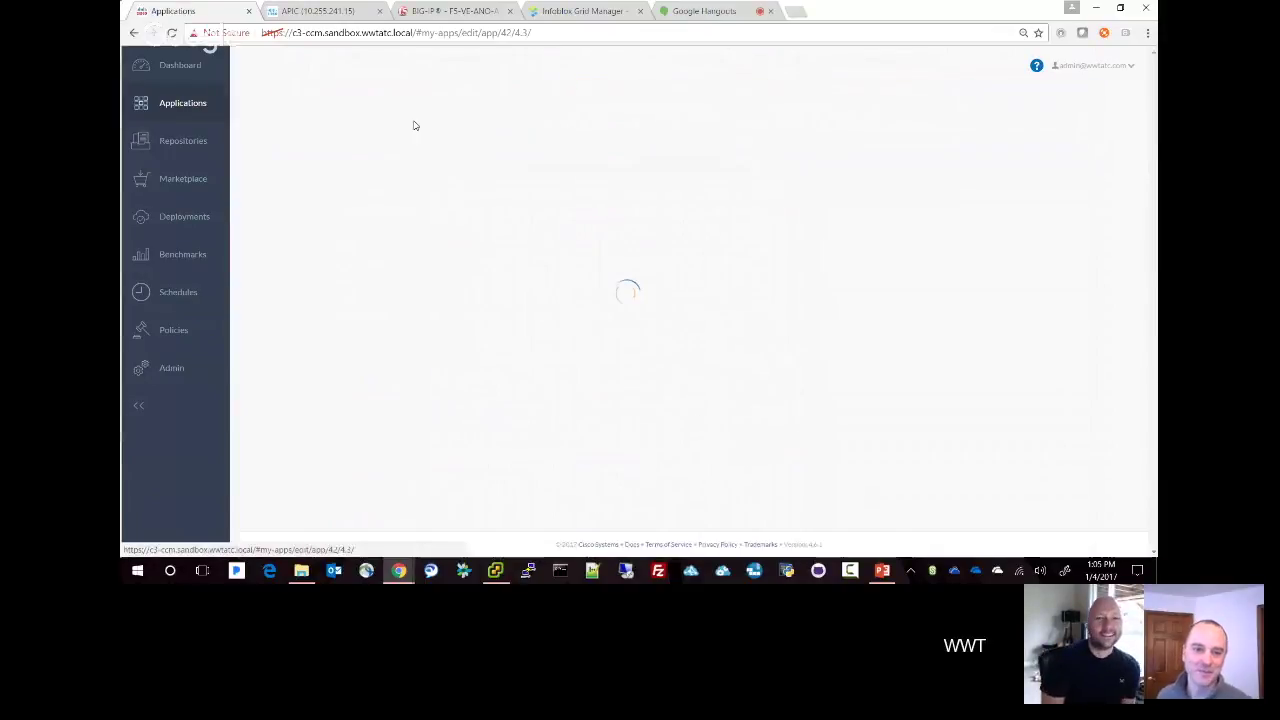
{"action": "left_click", "coordinate": [368, 122]}
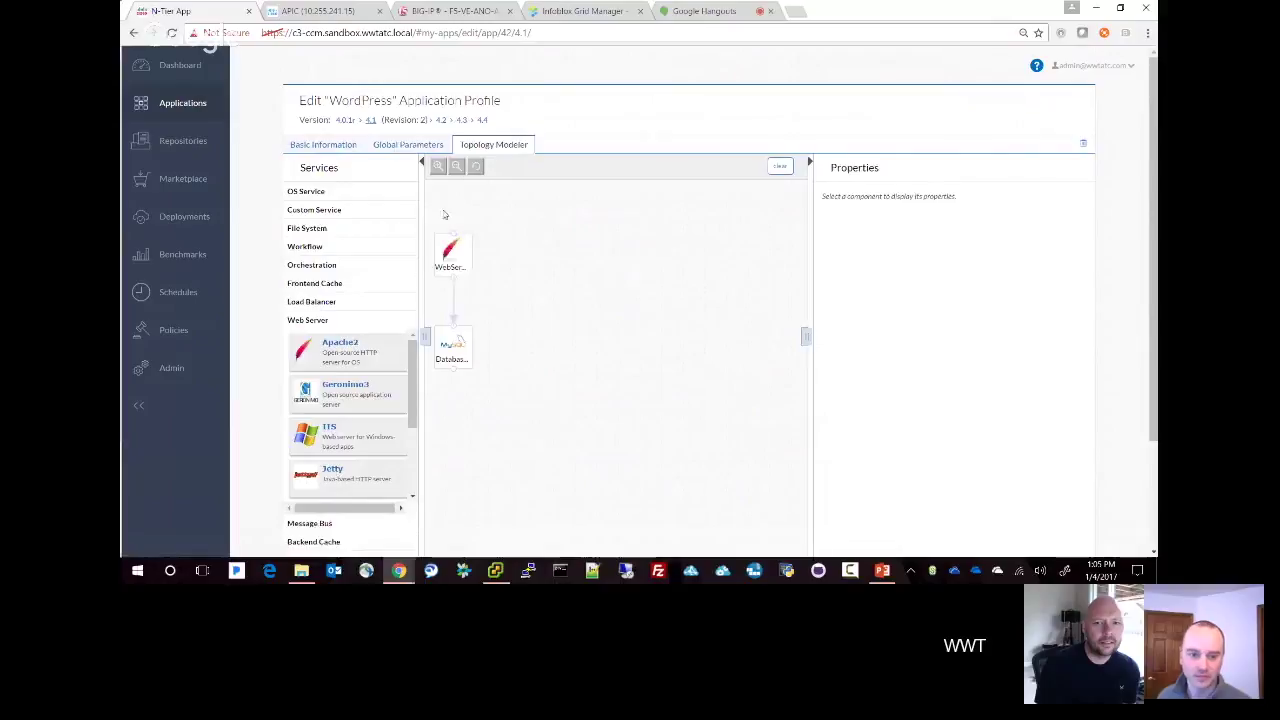
{"action": "left_click", "coordinate": [481, 120]}
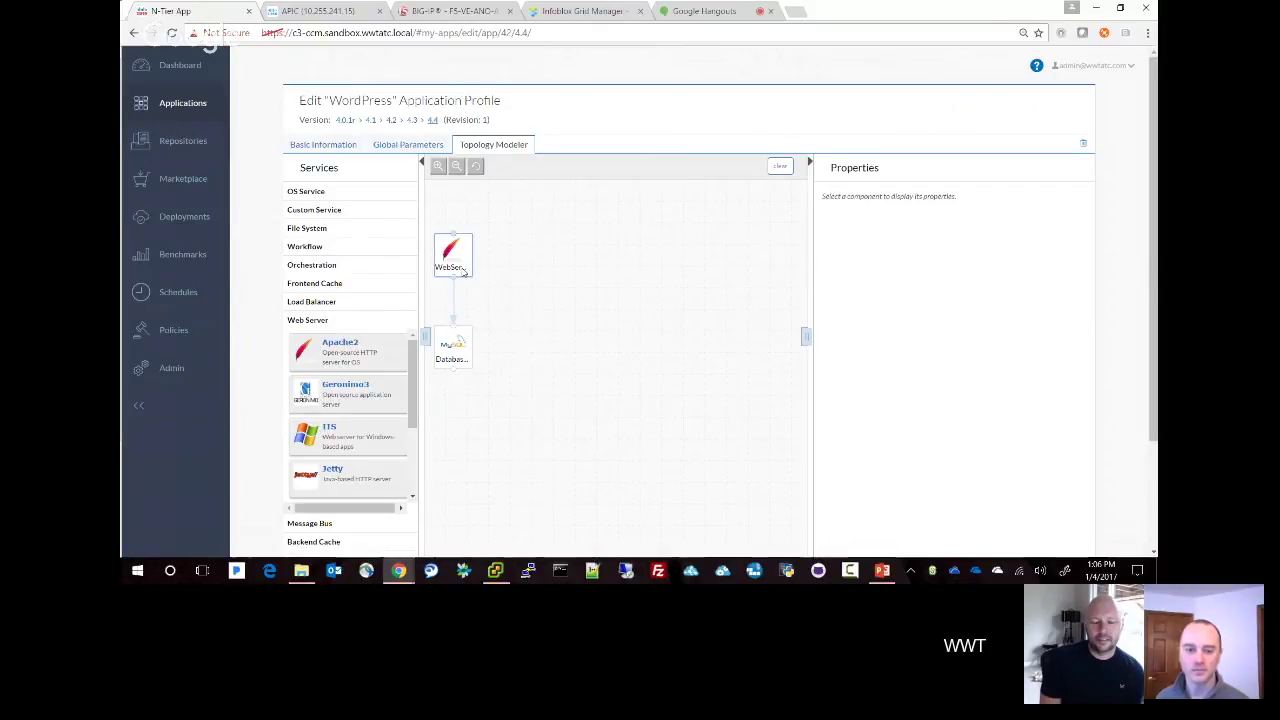
- Browse the OS, custom, file system, workflow and orchestration service categories
{"action": "left_click", "coordinate": [353, 195]}
{"action": "scroll", "coordinate": [360, 260], "scroll_direction": "down", "scroll_amount": 5}
{"action": "left_click", "coordinate": [318, 394]}
{"action": "scroll", "coordinate": [360, 348], "scroll_direction": "down", "scroll_amount": 2}
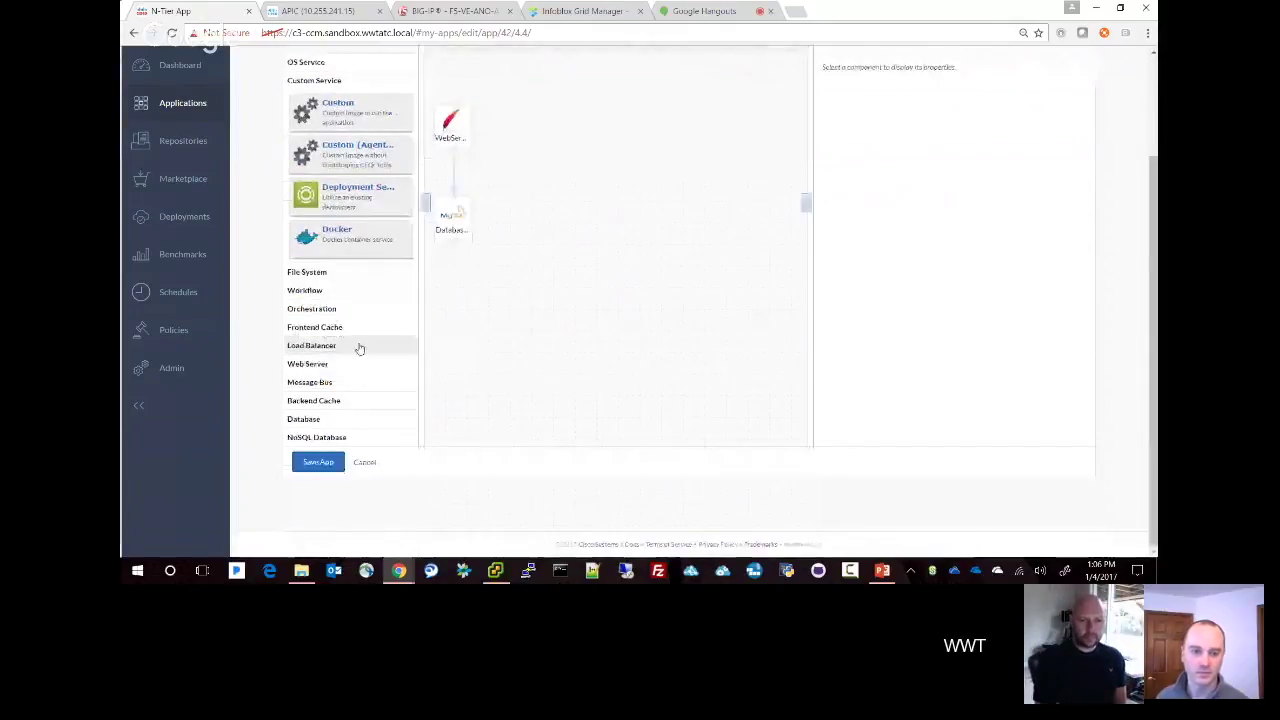
{"action": "left_click", "coordinate": [330, 272]}
{"action": "left_click", "coordinate": [330, 257]}
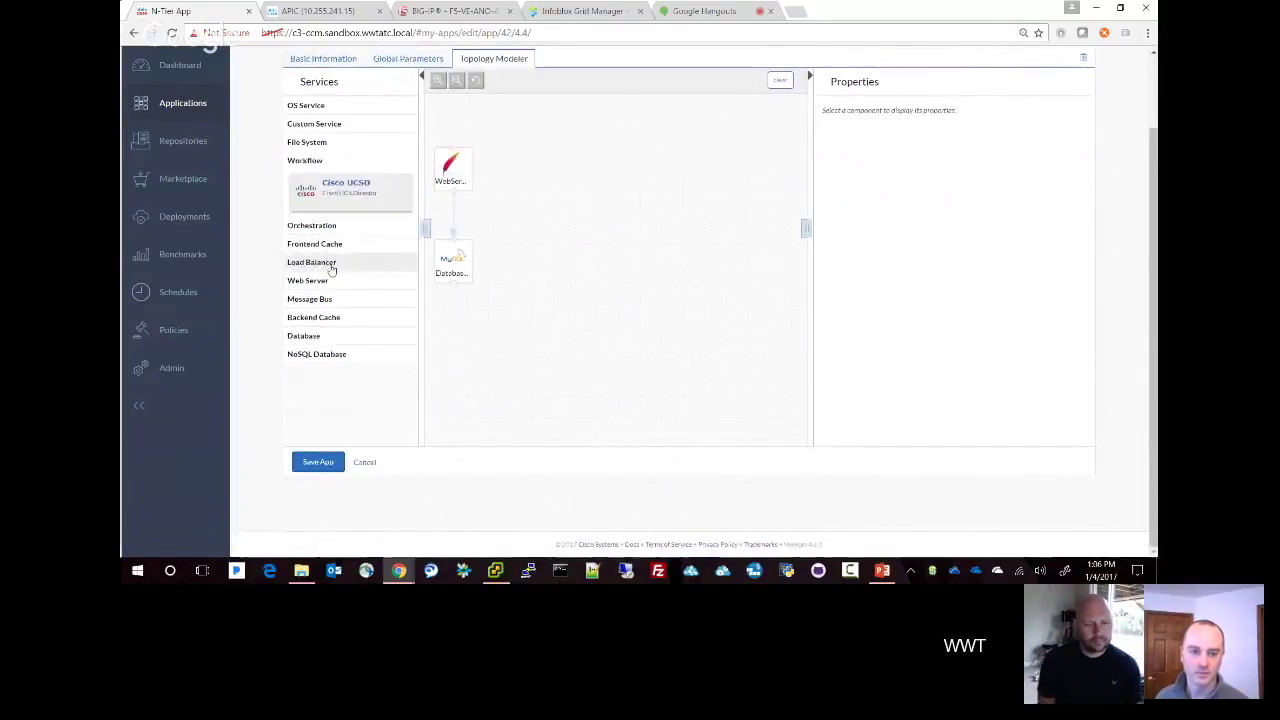
{"action": "left_click", "coordinate": [340, 225]}
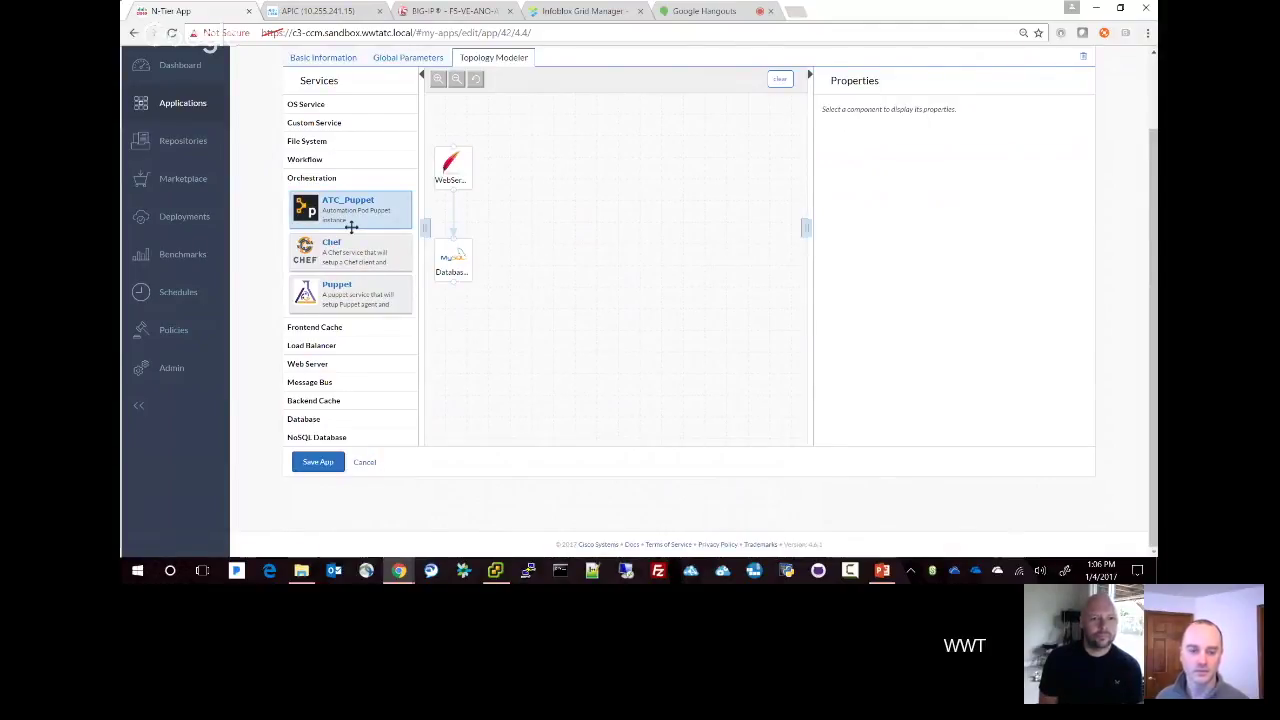
- Look through the Frontend Cache, Load Balancer and Web Server services, then cancel without saving
{"action": "left_click", "coordinate": [340, 328]}
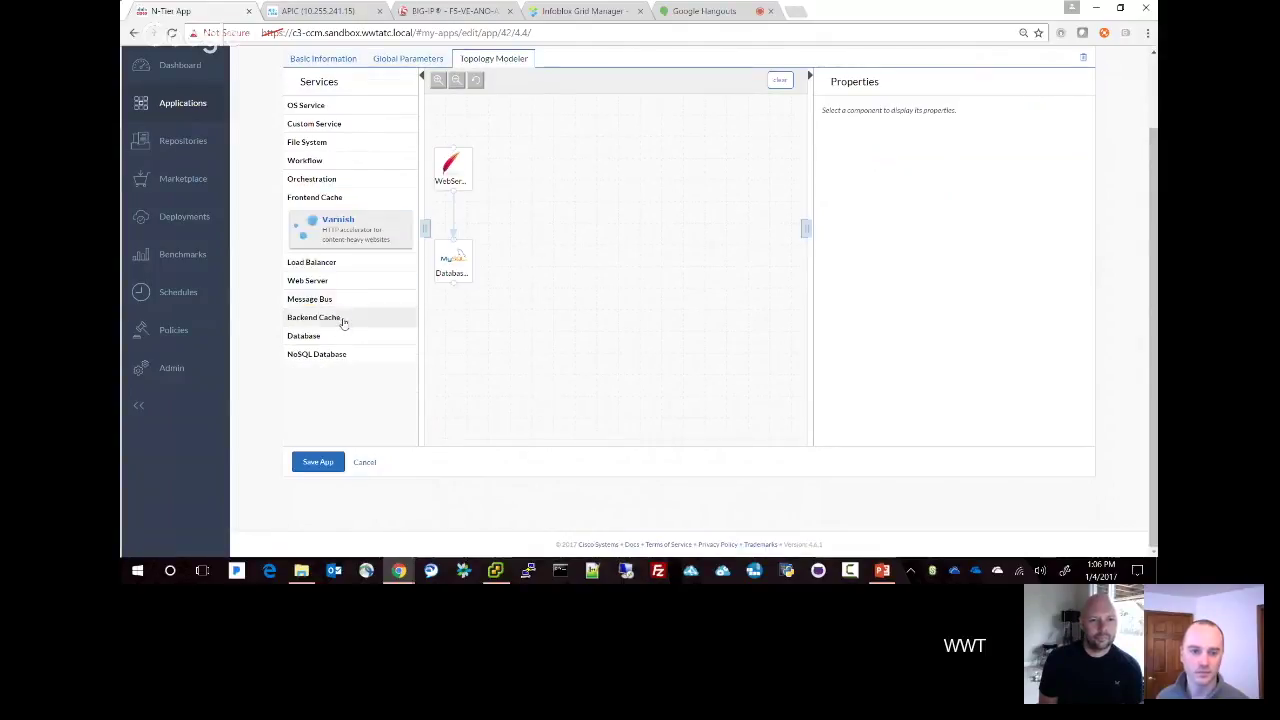
{"action": "left_click", "coordinate": [340, 262]}
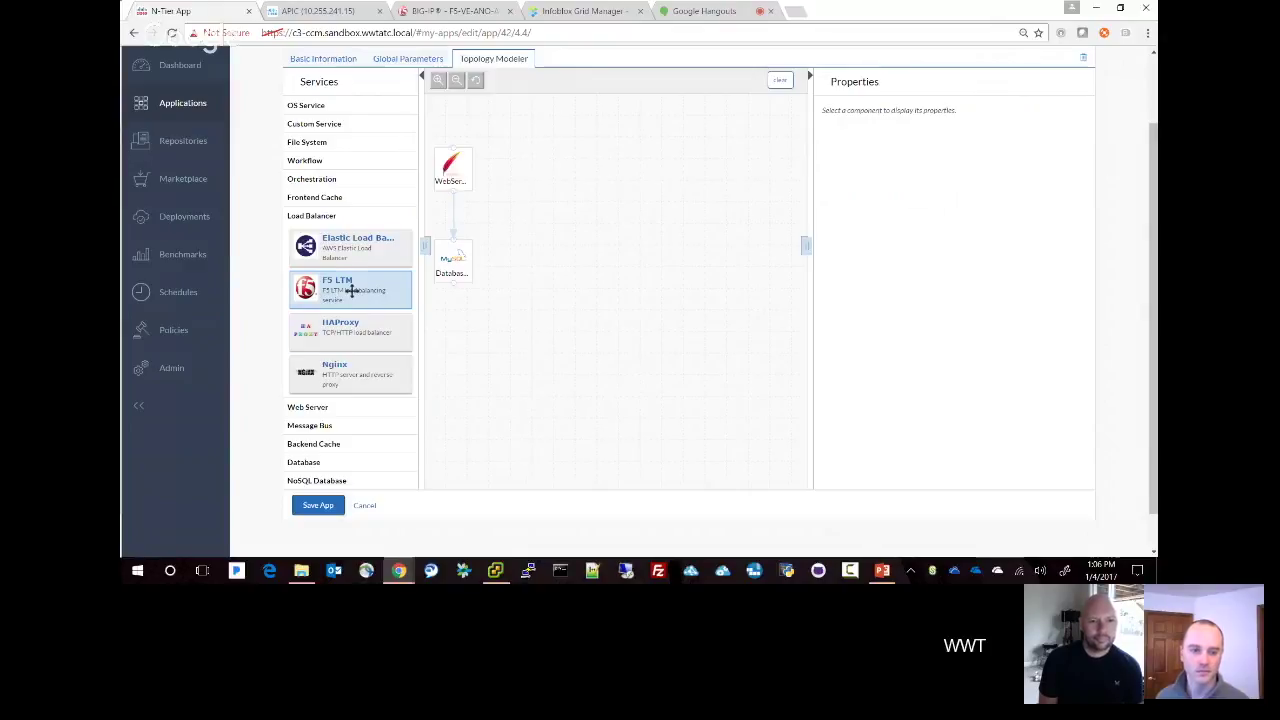
{"action": "left_click", "coordinate": [330, 407]}
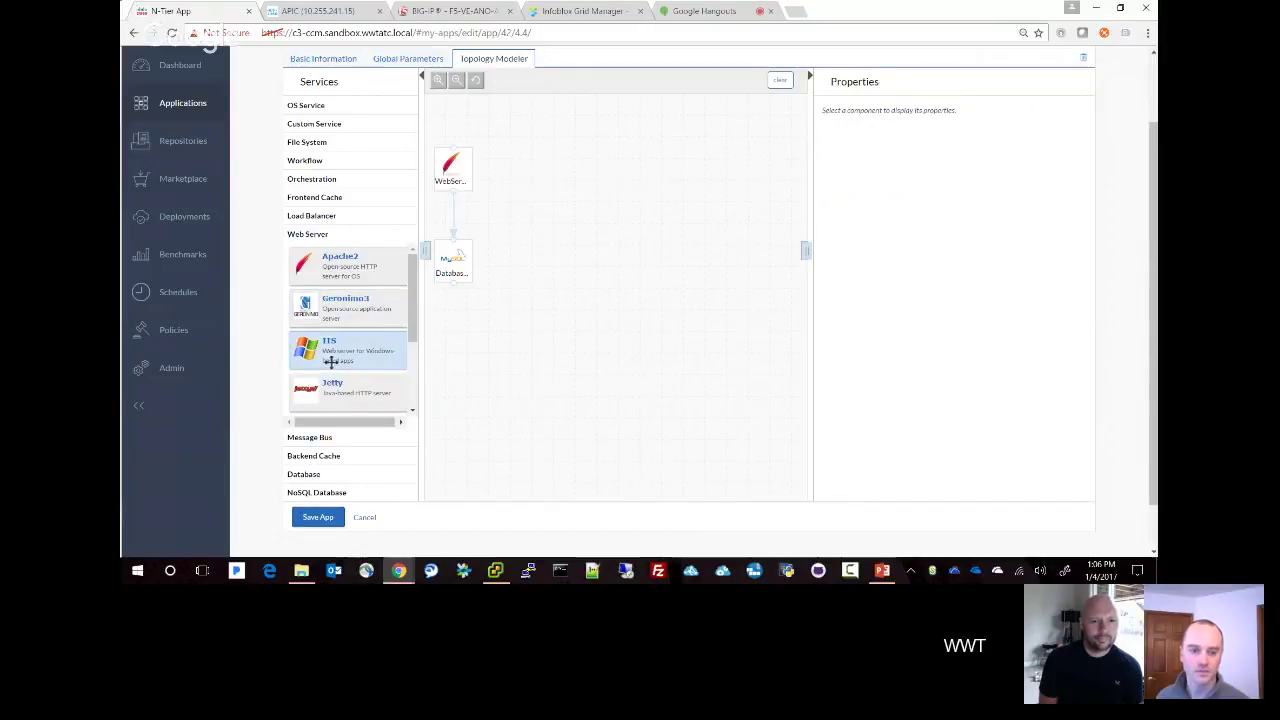
{"action": "scroll", "coordinate": [333, 362], "scroll_direction": "down", "scroll_amount": 3}
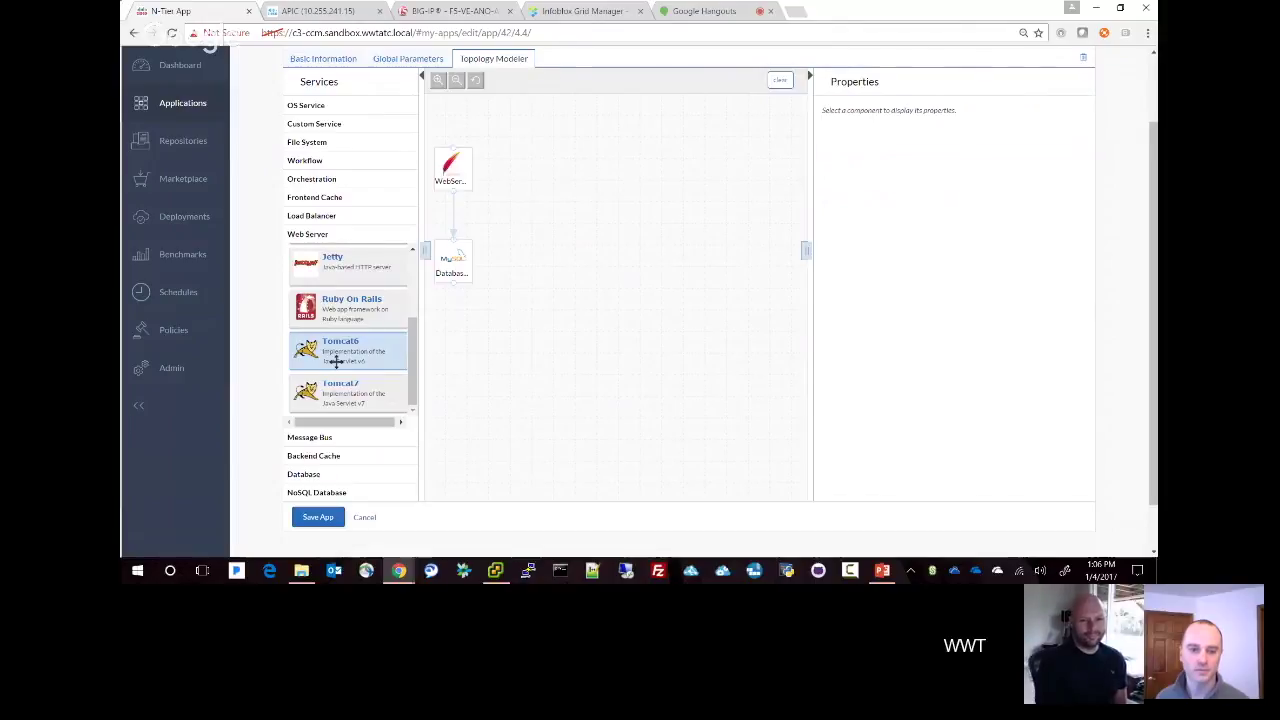
{"action": "left_click", "coordinate": [362, 520]}
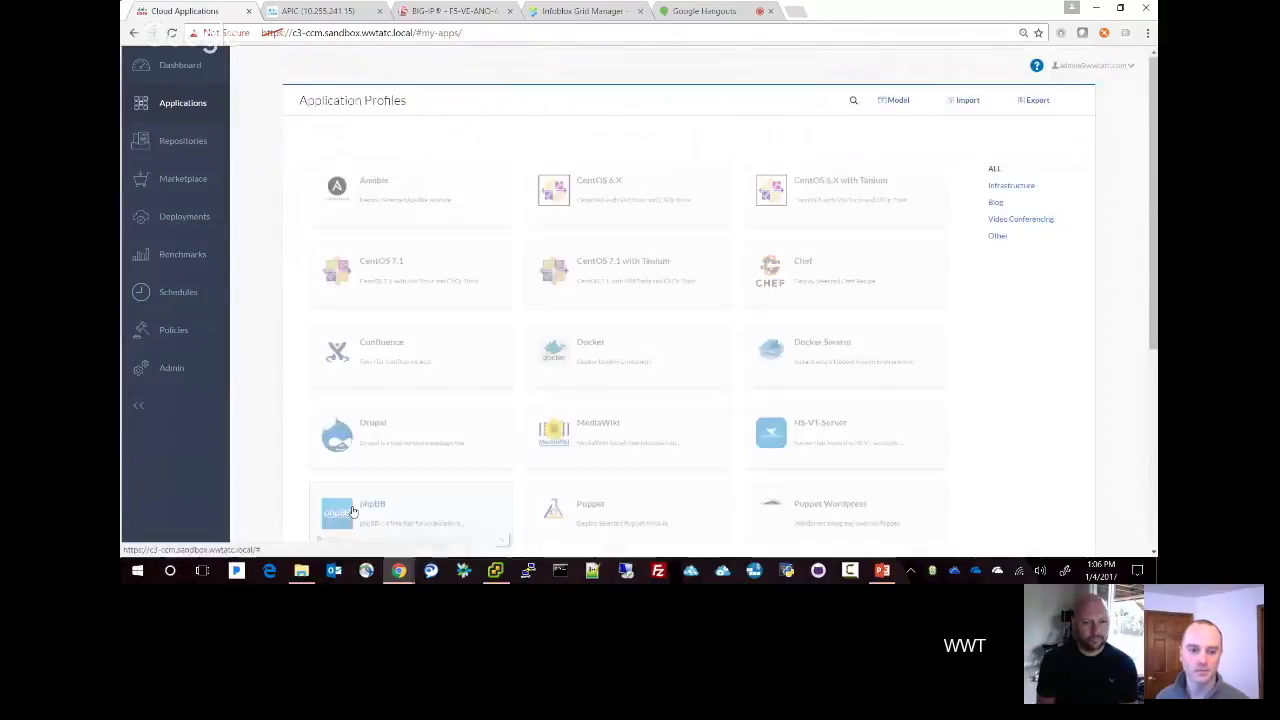
- Start a WordPress with F5 deployment named REDTalks
{"action": "scroll", "coordinate": [480, 465], "scroll_direction": "down", "scroll_amount": 3}
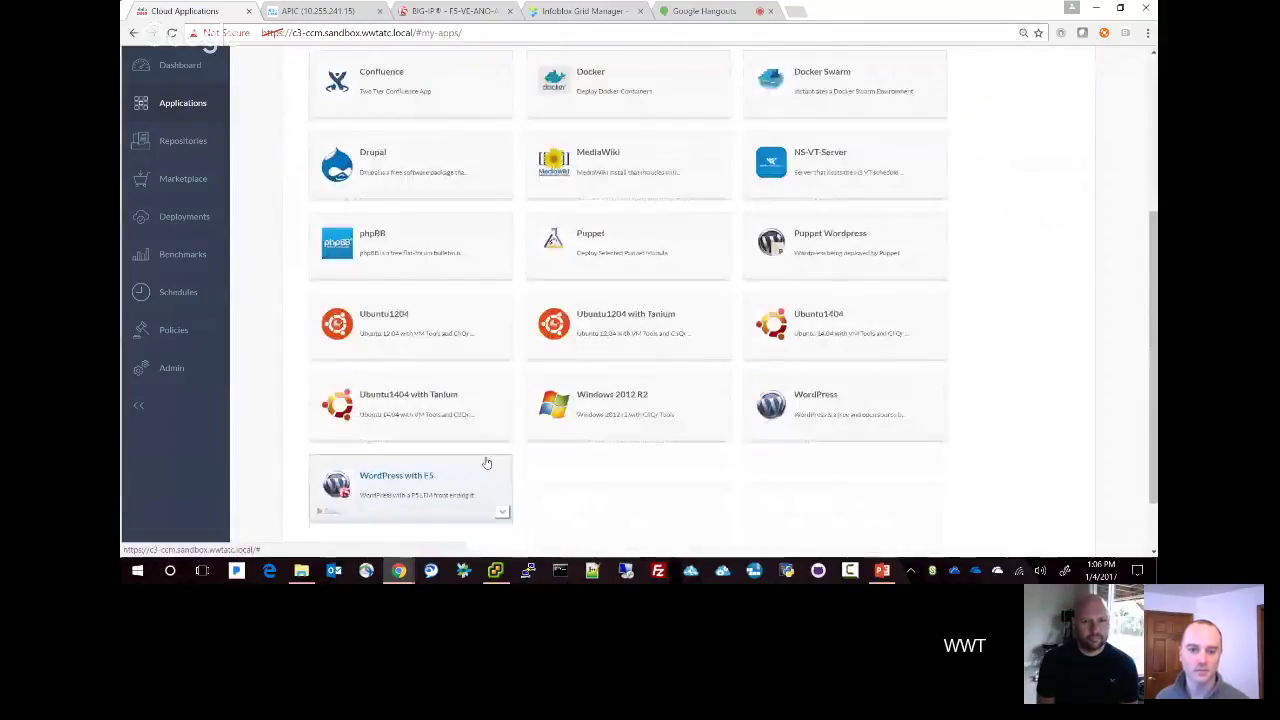
{"action": "left_click", "coordinate": [501, 515]}
{"action": "left_click", "coordinate": [477, 535]}
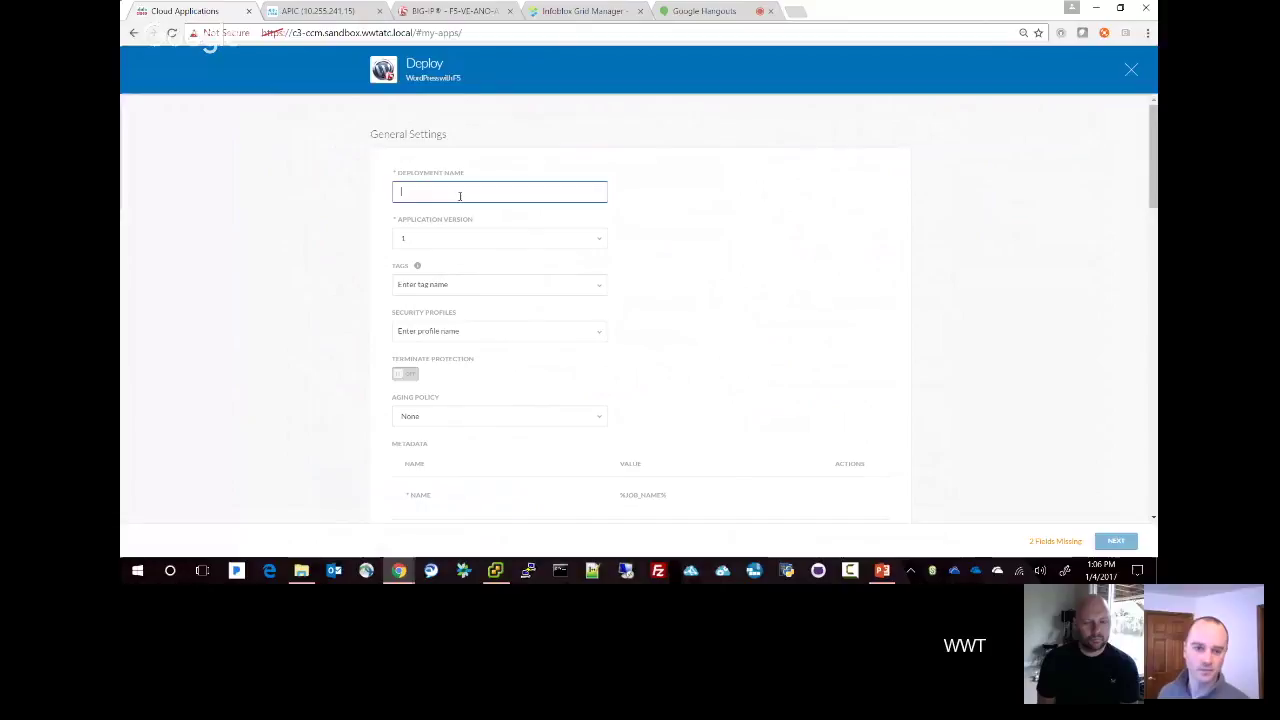
{"action": "type", "text": "RED"}
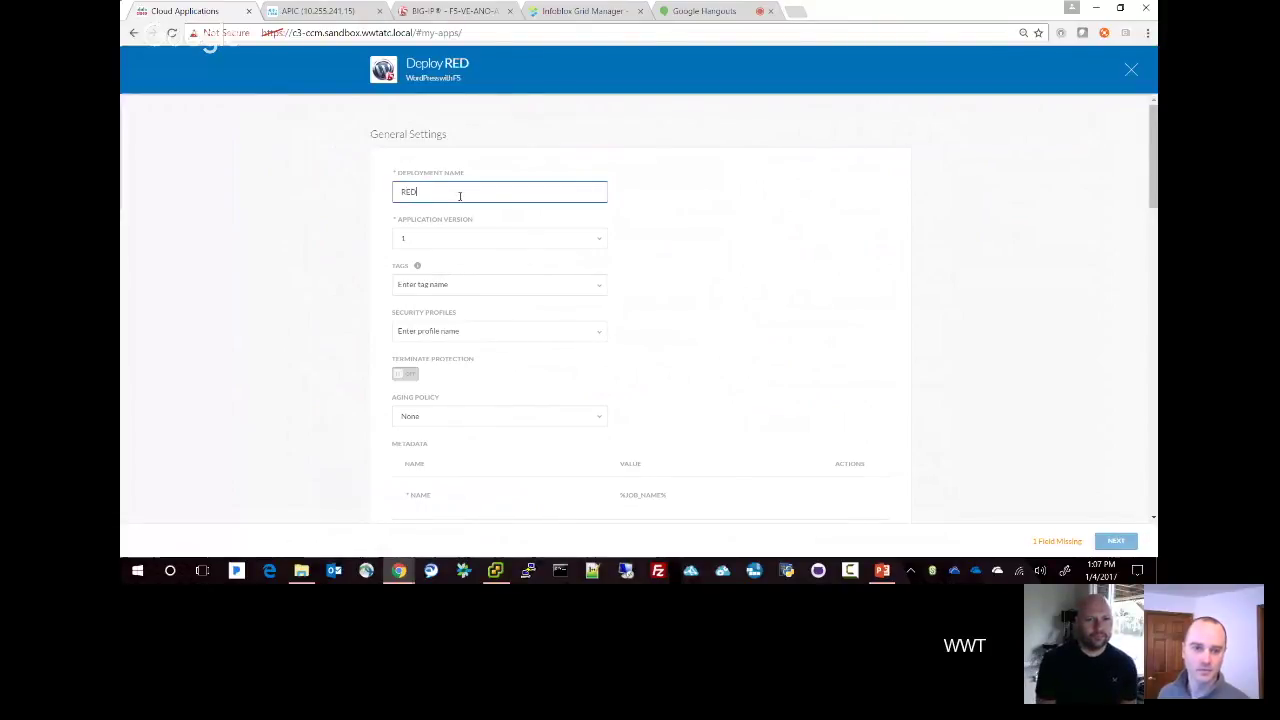
{"action": "type", "text": "Talks"}
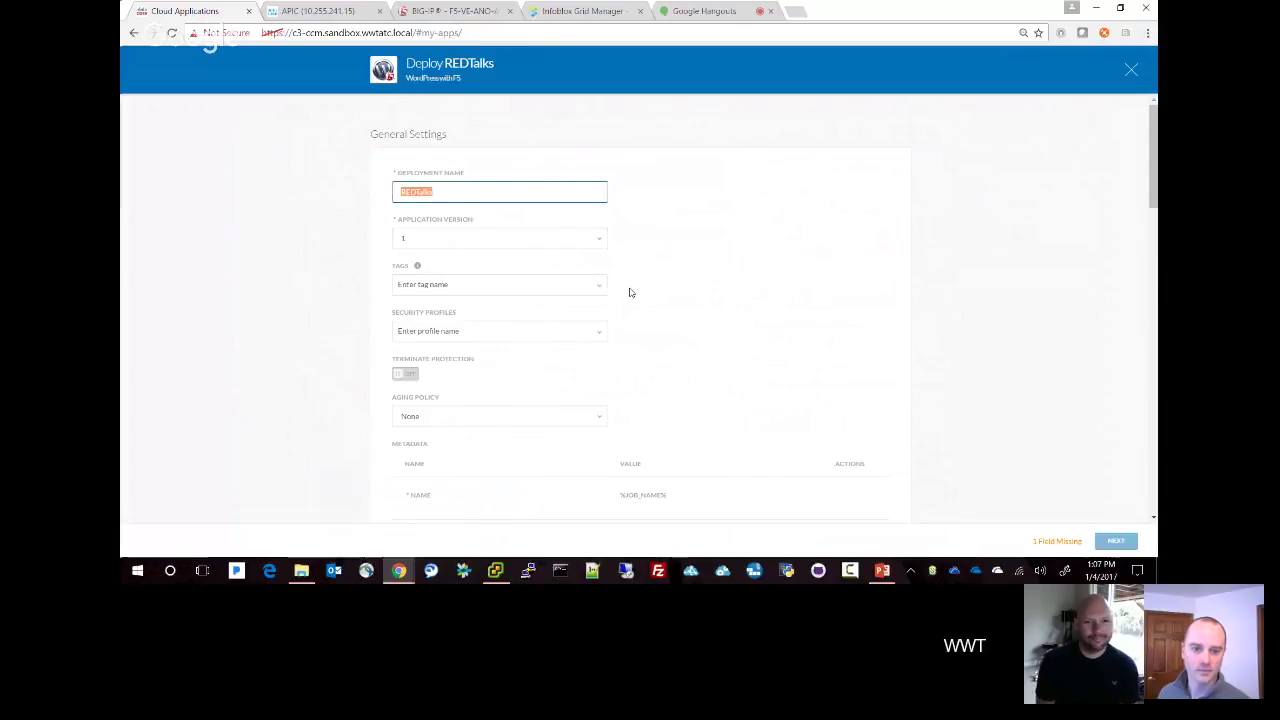
- Set the deployment's External URL Name to REDTalks
{"action": "scroll", "coordinate": [635, 288], "scroll_direction": "down", "scroll_amount": 1}
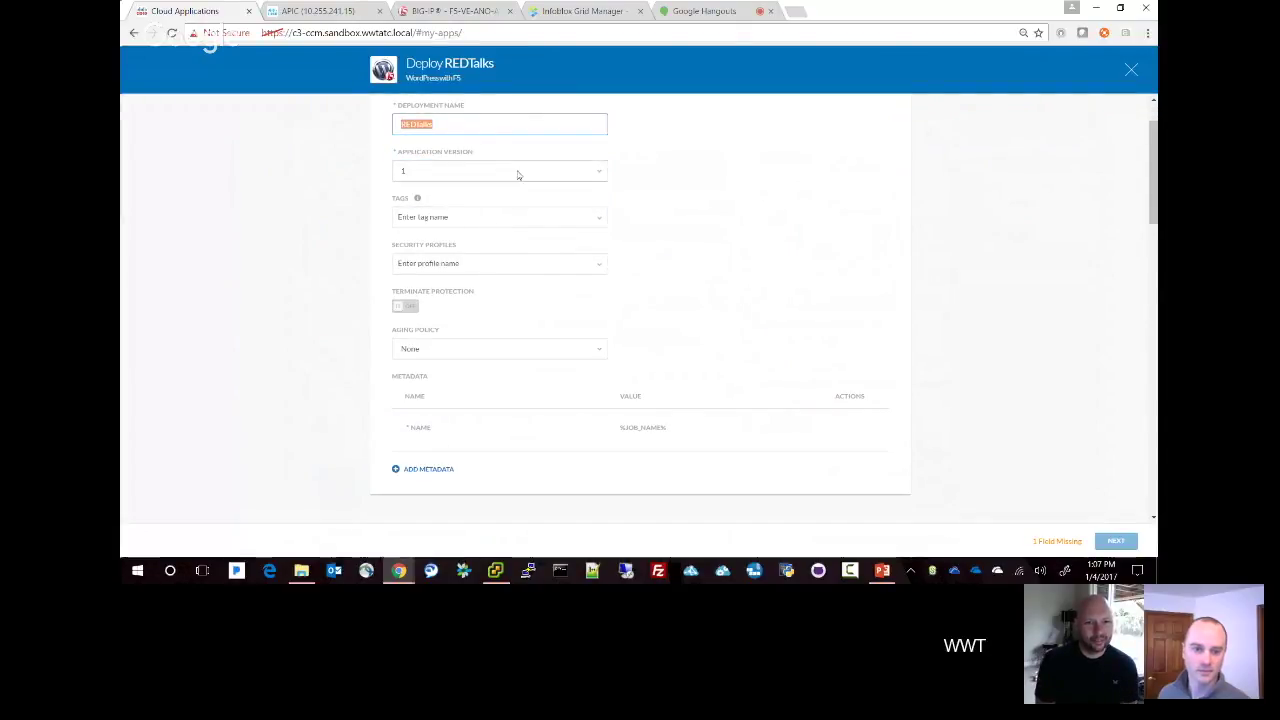
{"action": "scroll", "coordinate": [540, 162], "scroll_direction": "up", "scroll_amount": 1}
{"action": "scroll", "coordinate": [625, 284], "scroll_direction": "down", "scroll_amount": 7}
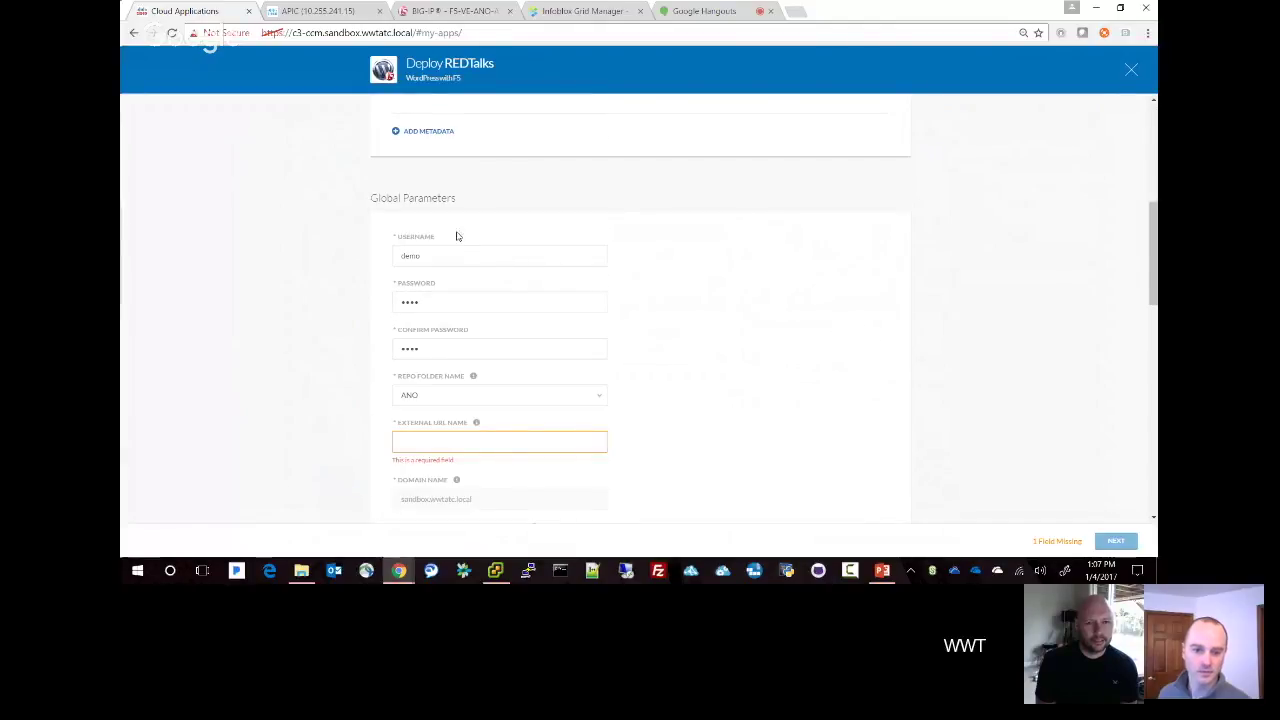
{"action": "scroll", "coordinate": [590, 362], "scroll_direction": "down", "scroll_amount": 1}
{"action": "left_click", "coordinate": [538, 376]}
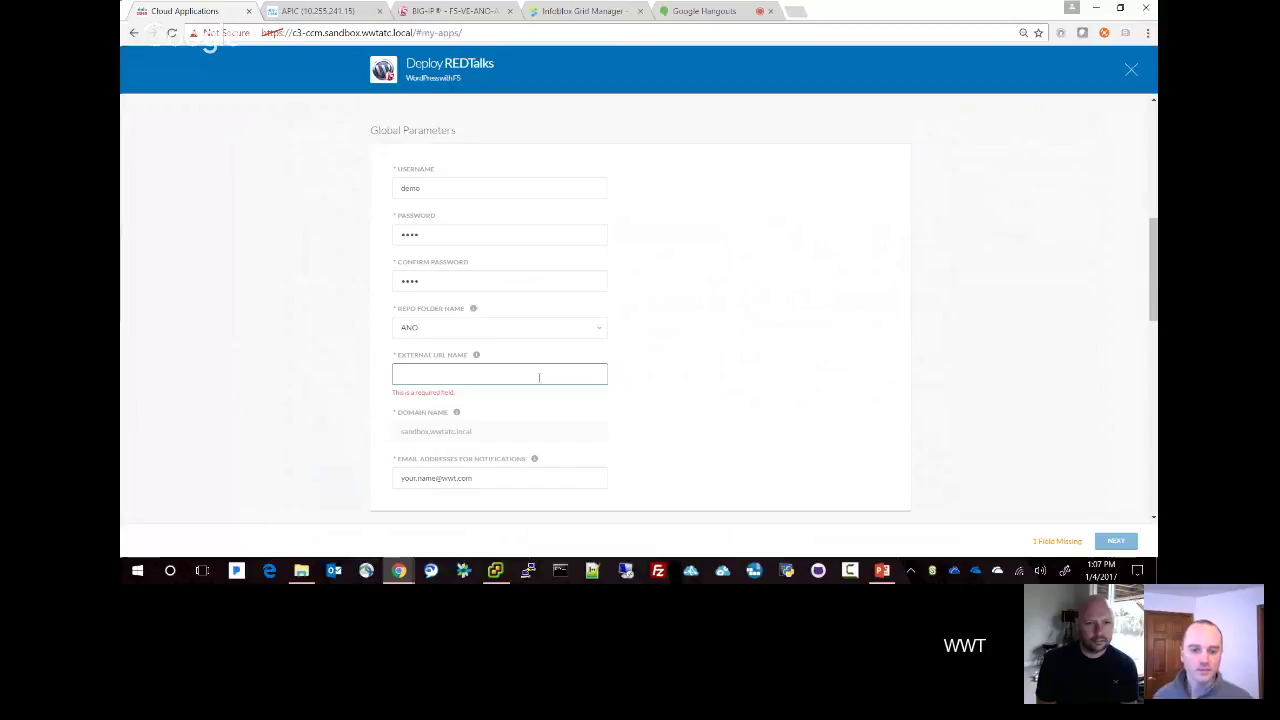
{"action": "type", "text": "REDTalks"}
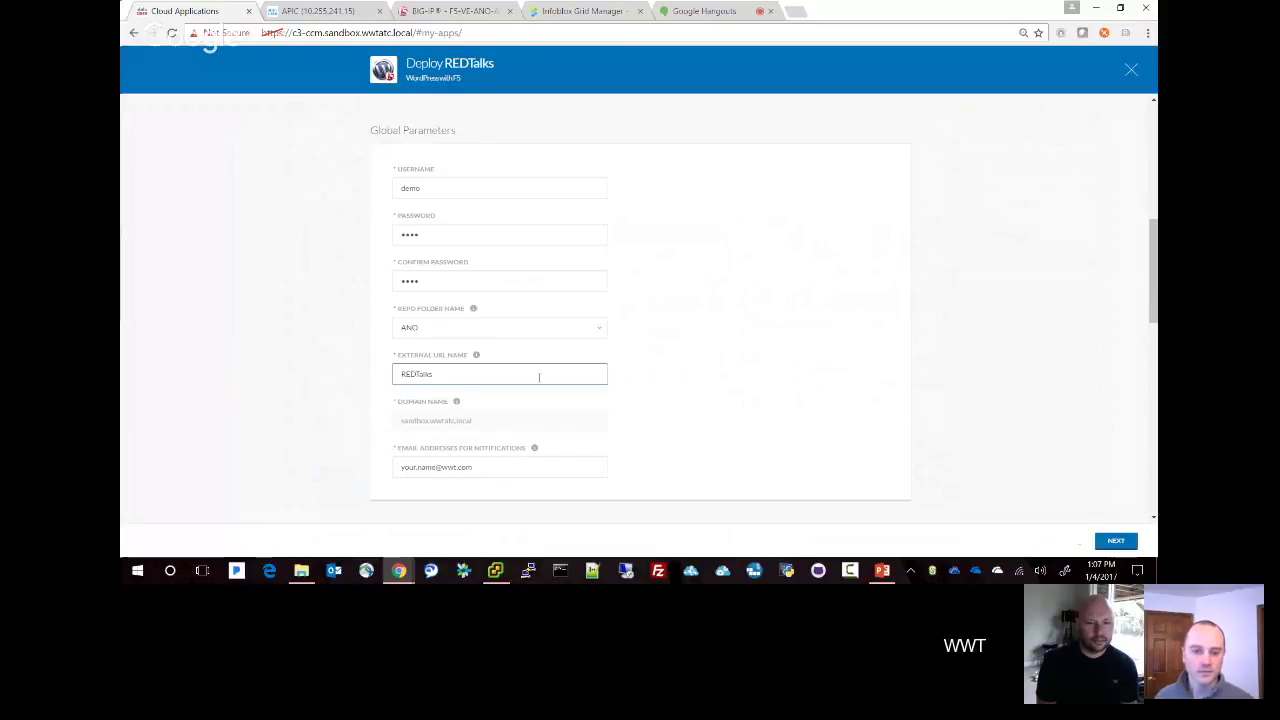
{"action": "left_click", "coordinate": [450, 425]}
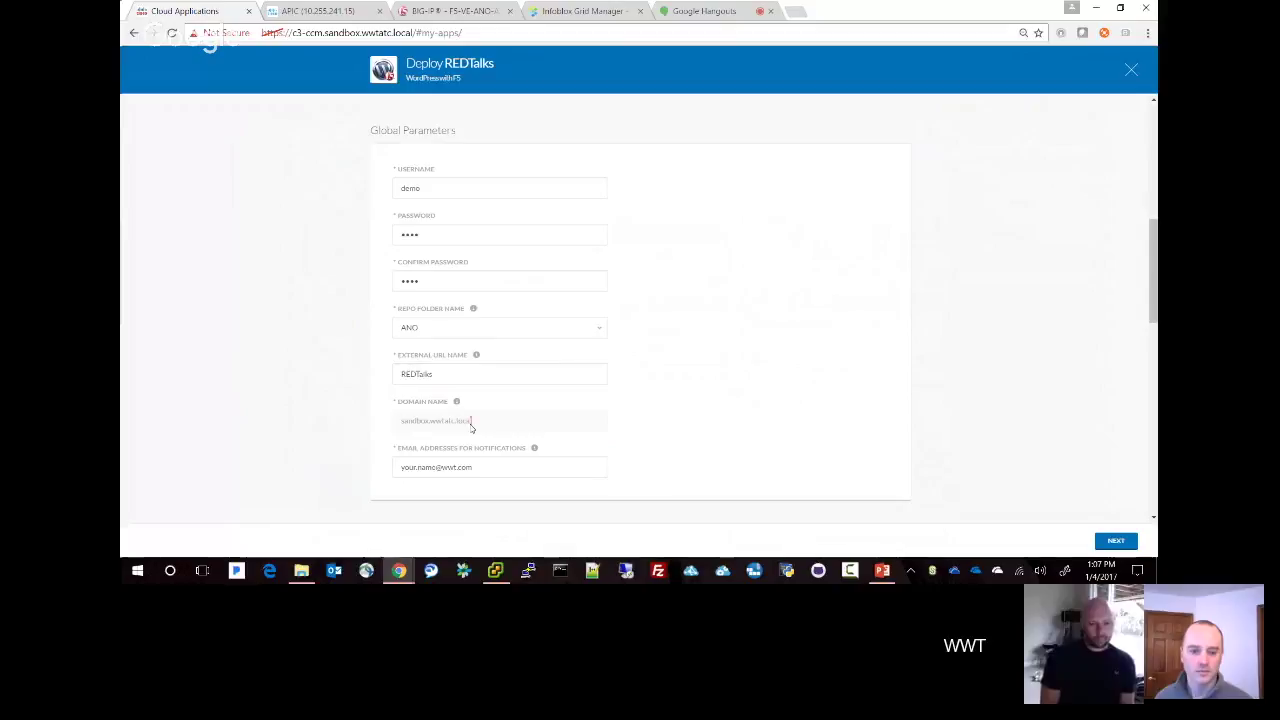
- Fill in the notification e-mail, keep http_head_f5 as the F5 monitor, and continue
{"action": "left_click", "coordinate": [428, 469]}
{"action": "left_click", "coordinate": [432, 469]}
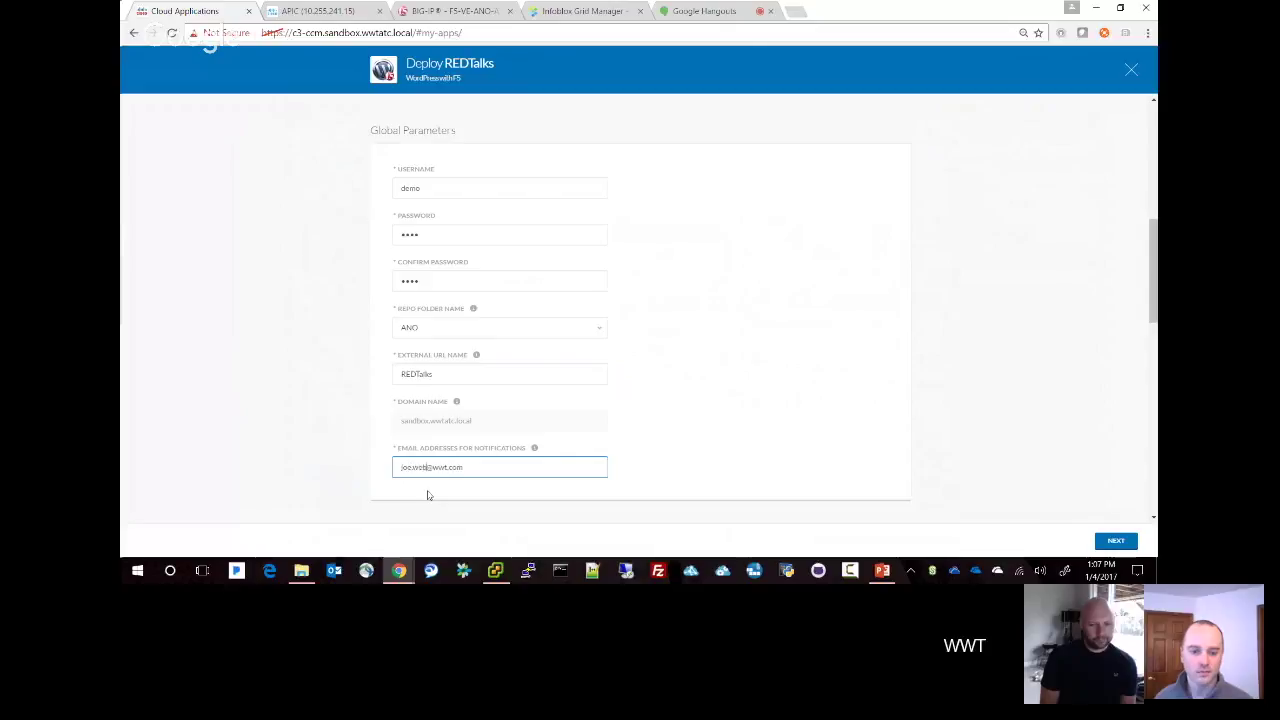
{"action": "scroll", "coordinate": [577, 441], "scroll_direction": "down", "scroll_amount": 3}
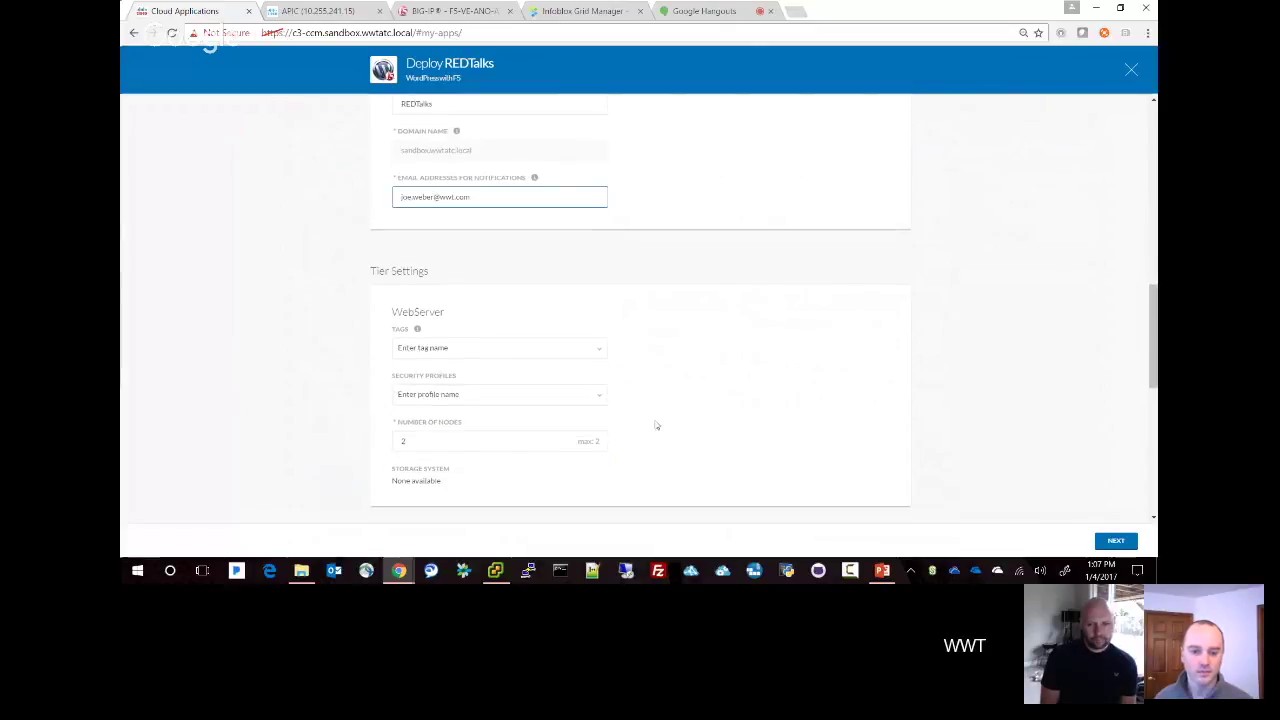
{"action": "scroll", "coordinate": [671, 421], "scroll_direction": "down", "scroll_amount": 2}
{"action": "scroll", "coordinate": [629, 377], "scroll_direction": "up", "scroll_amount": 1}
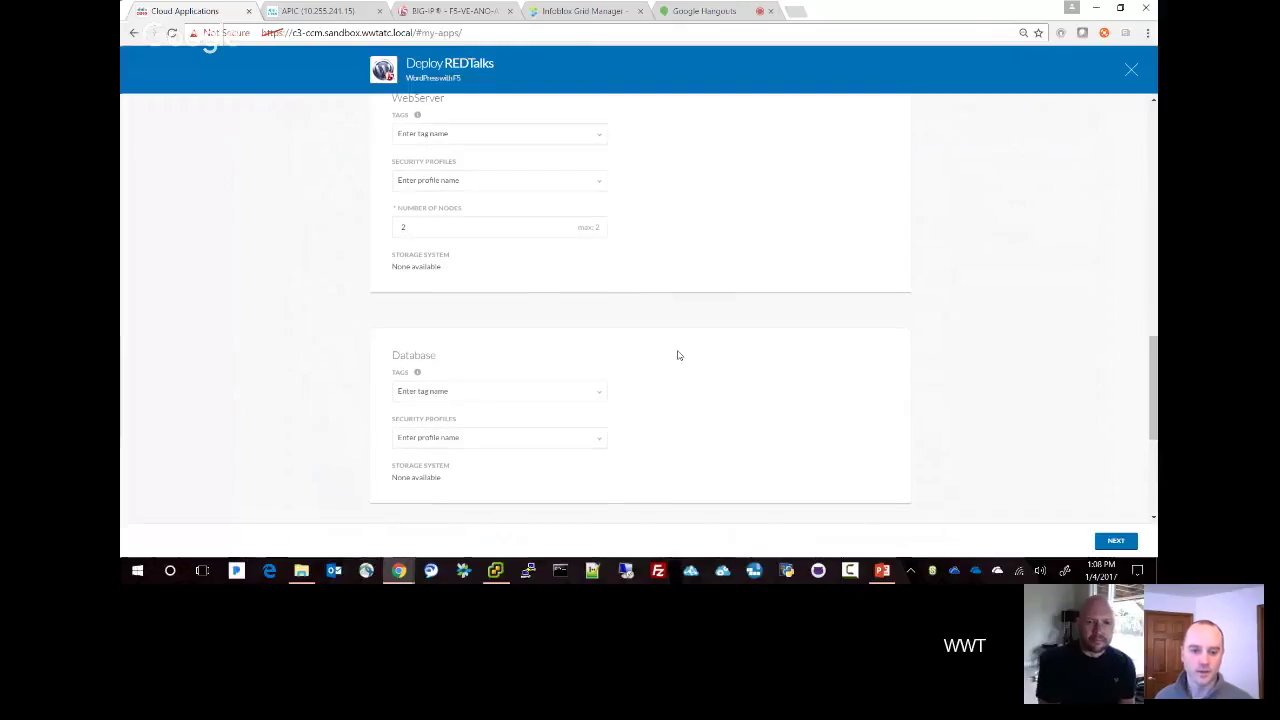
{"action": "scroll", "coordinate": [680, 355], "scroll_direction": "down", "scroll_amount": 3}
{"action": "scroll", "coordinate": [688, 357], "scroll_direction": "down", "scroll_amount": 1}
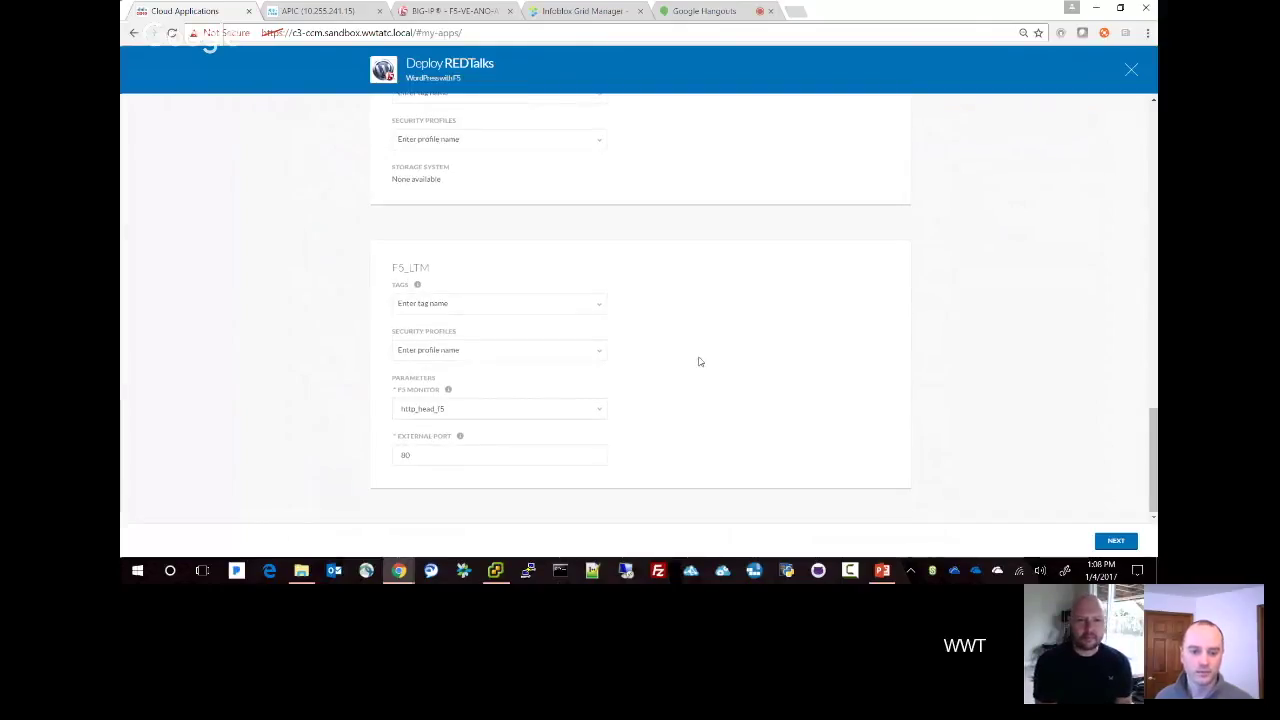
{"action": "left_click", "coordinate": [601, 411]}
{"action": "left_click", "coordinate": [646, 408]}
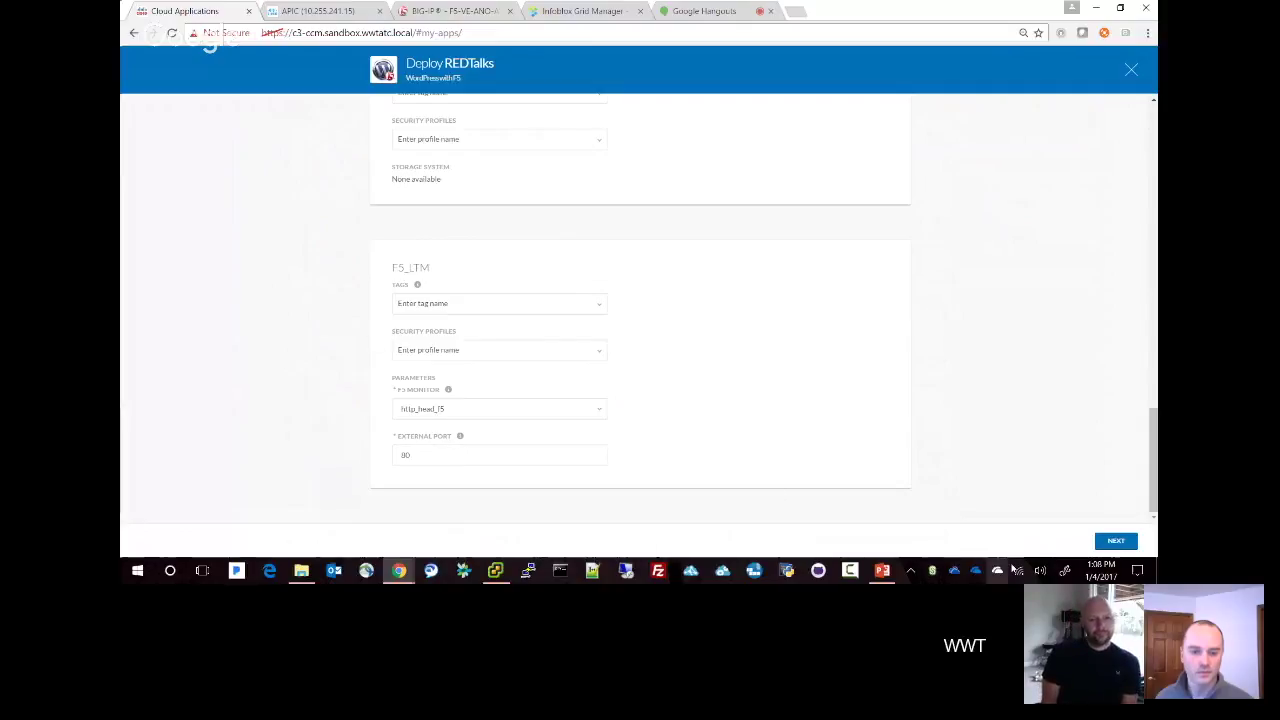
{"action": "left_click", "coordinate": [1115, 541]}
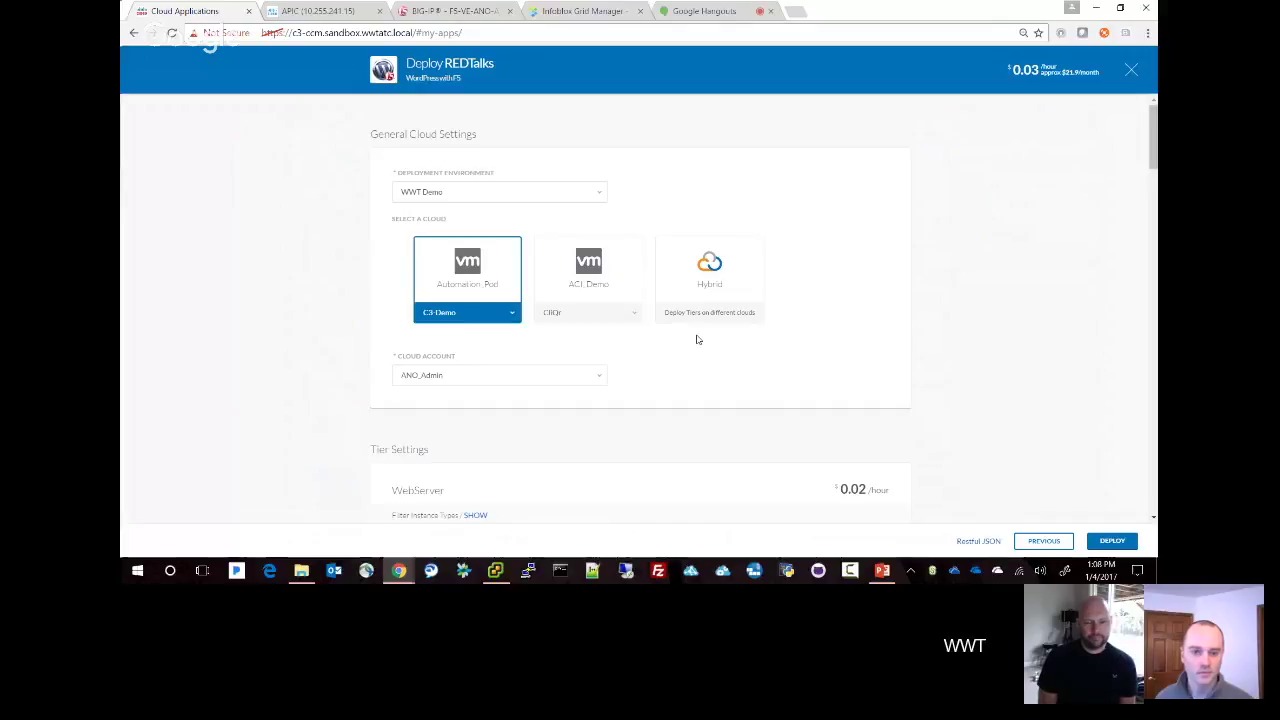
{"action": "left_click", "coordinate": [595, 196]}
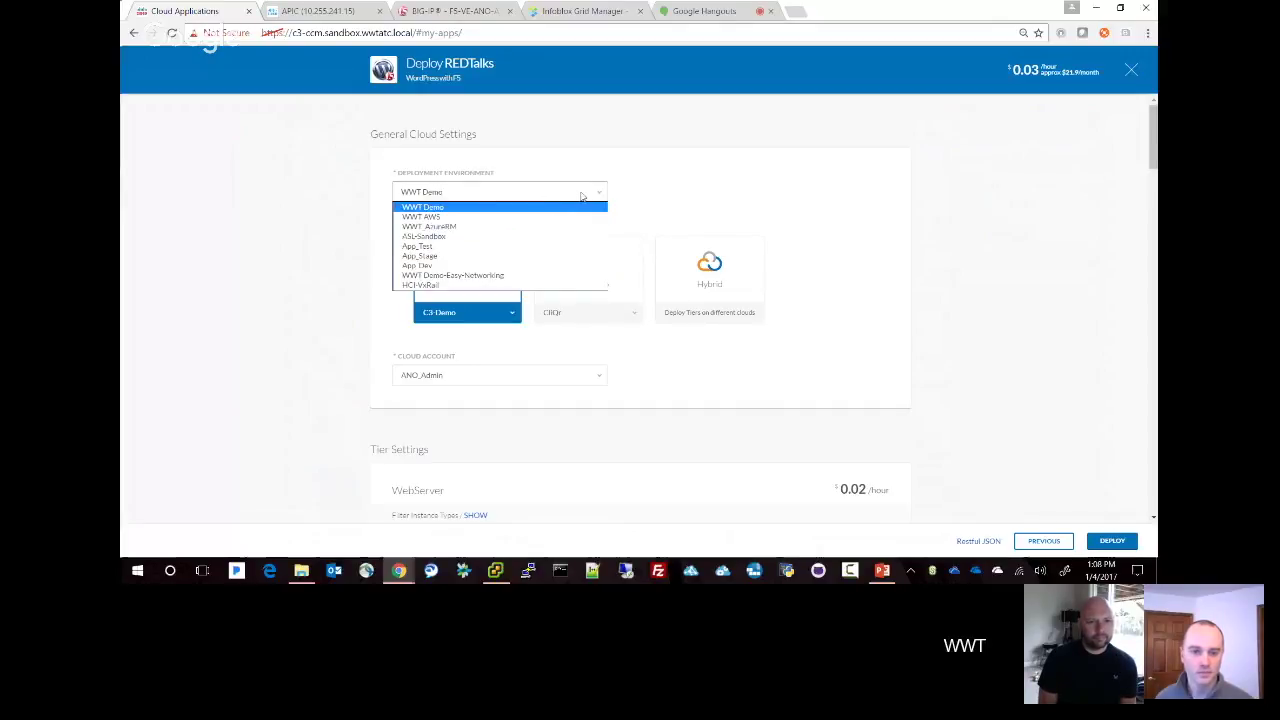
{"action": "left_click", "coordinate": [655, 194]}
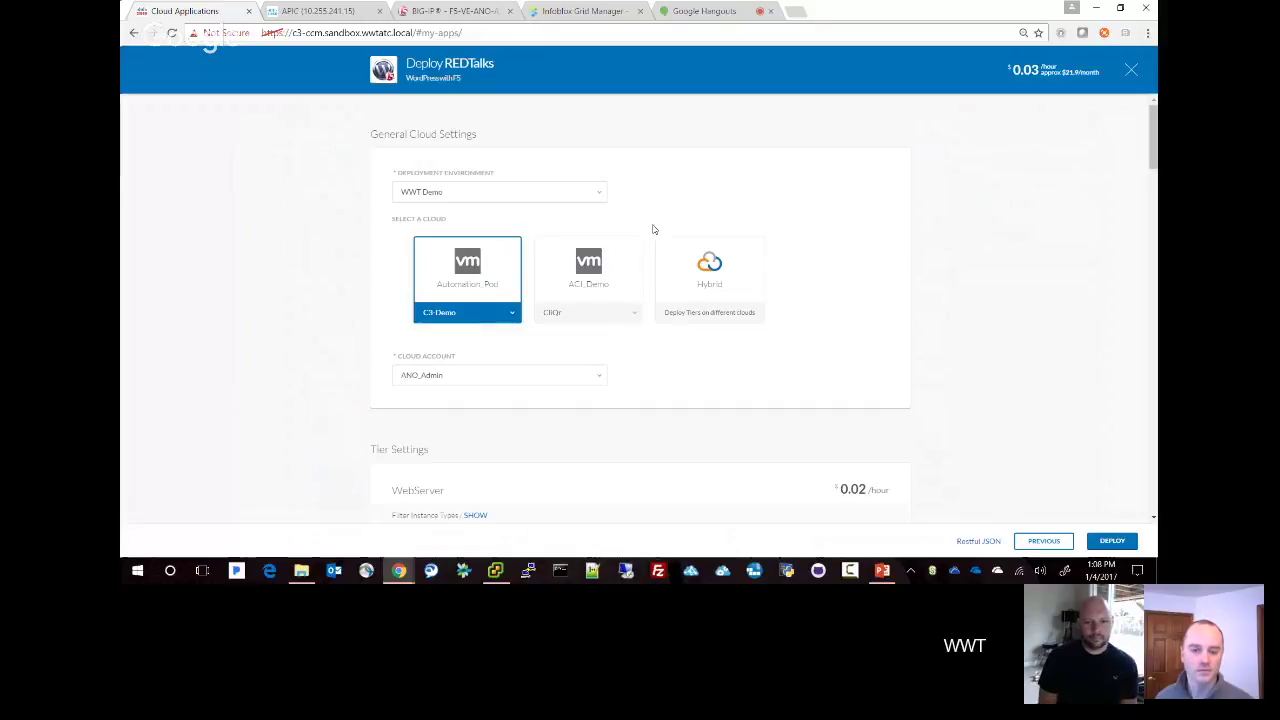
{"action": "scroll", "coordinate": [655, 229], "scroll_direction": "down", "scroll_amount": 1}
{"action": "scroll", "coordinate": [658, 229], "scroll_direction": "down", "scroll_amount": 6}
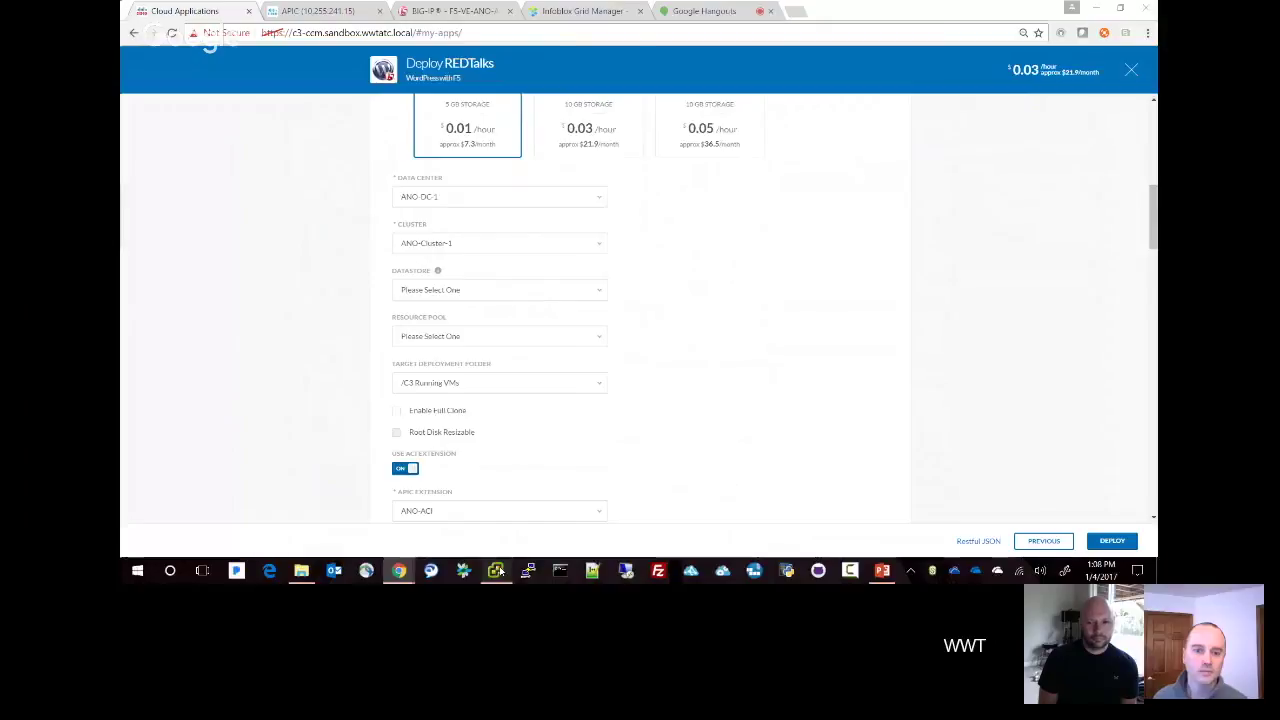
{"action": "left_click", "coordinate": [495, 570]}
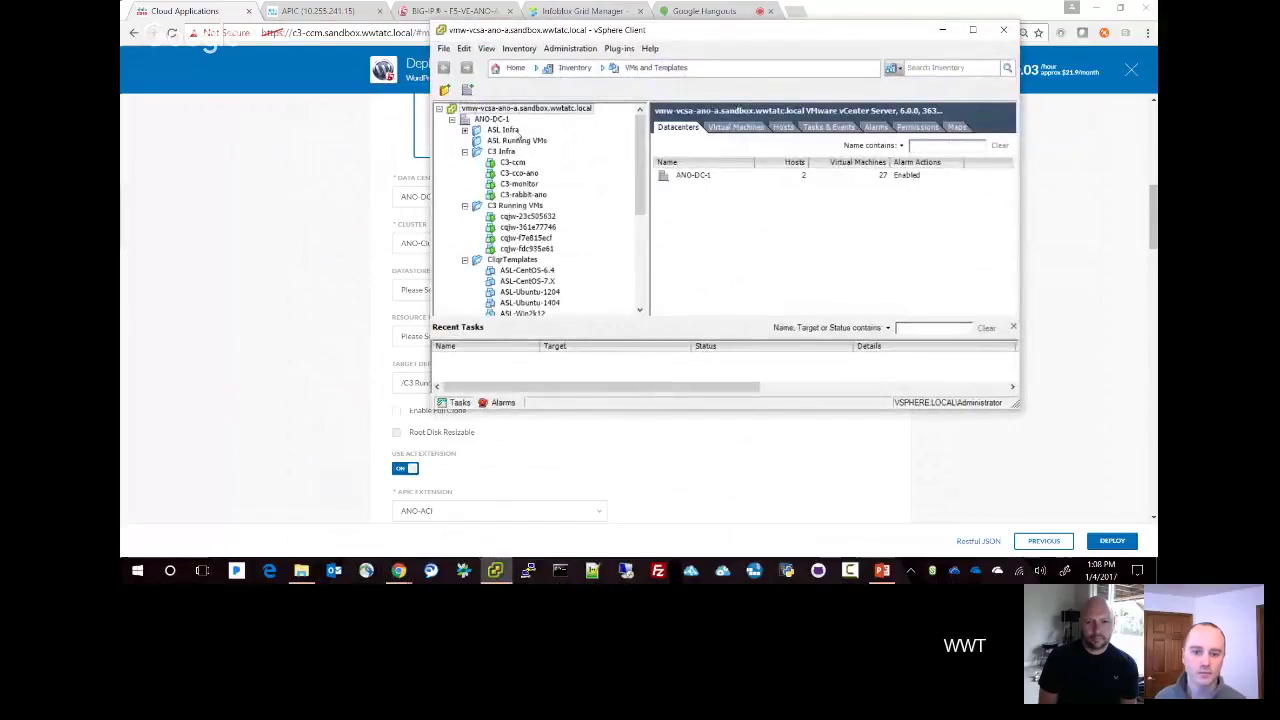
{"action": "left_click_drag", "start_coordinate": [544, 36], "coordinate": [650, 78]}
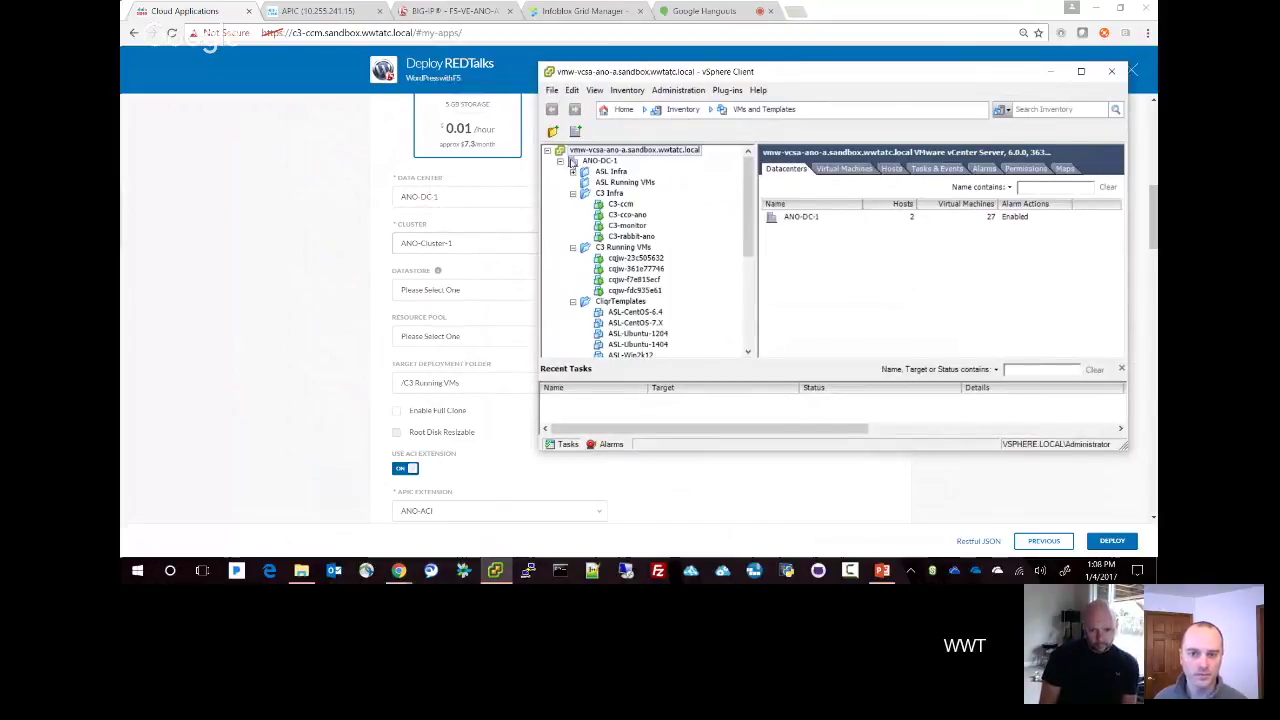
{"action": "left_click", "coordinate": [712, 109]}
{"action": "left_click", "coordinate": [740, 142]}
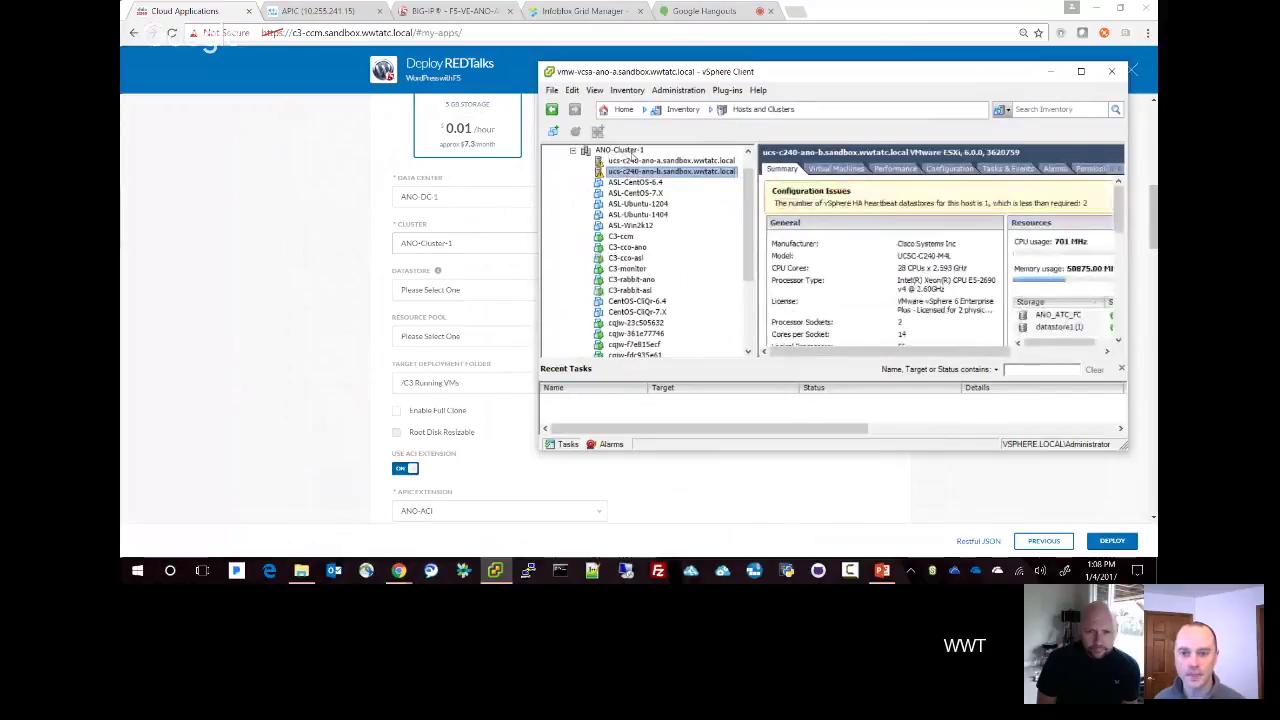
{"action": "left_click", "coordinate": [720, 110]}
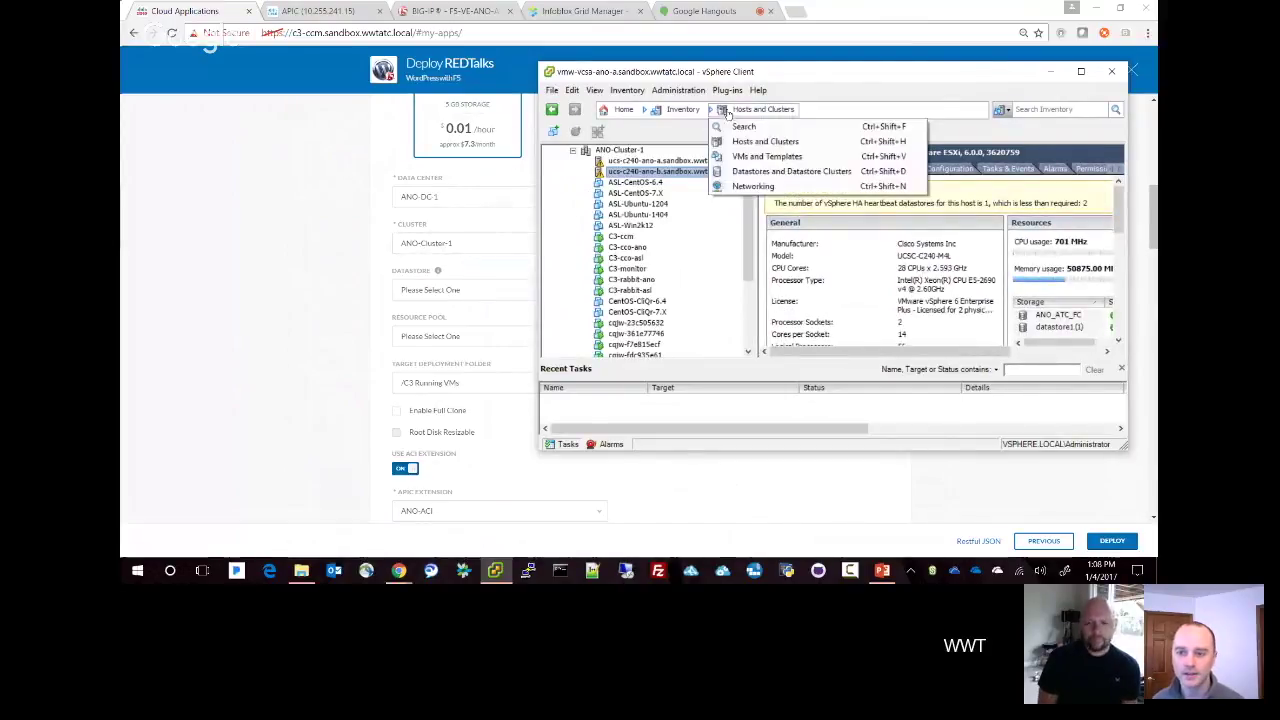
{"action": "left_click", "coordinate": [740, 154]}
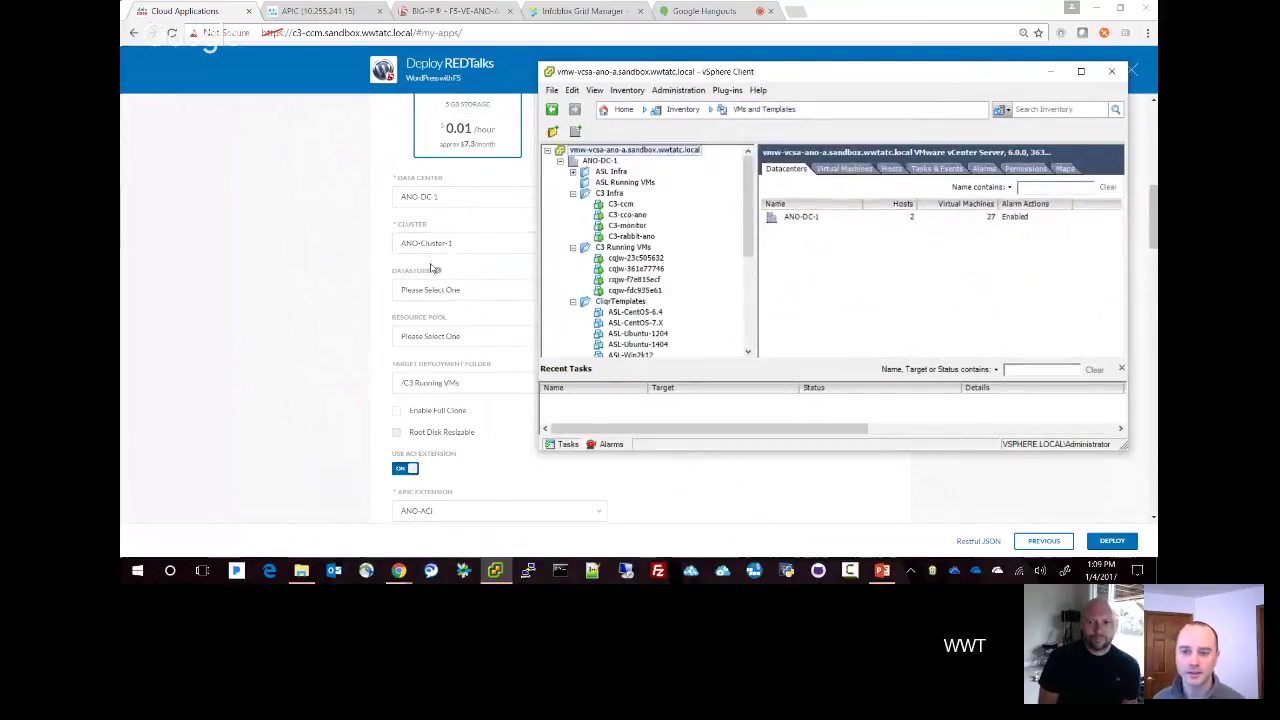
{"action": "left_click", "coordinate": [429, 263]}
- Scroll the Deploy REDTalks form back up to General Cloud Settings (WWT Demo, Automation_Pod)
{"action": "scroll", "coordinate": [516, 344], "scroll_direction": "down", "scroll_amount": 1}
{"action": "scroll", "coordinate": [516, 344], "scroll_direction": "down", "scroll_amount": 1}
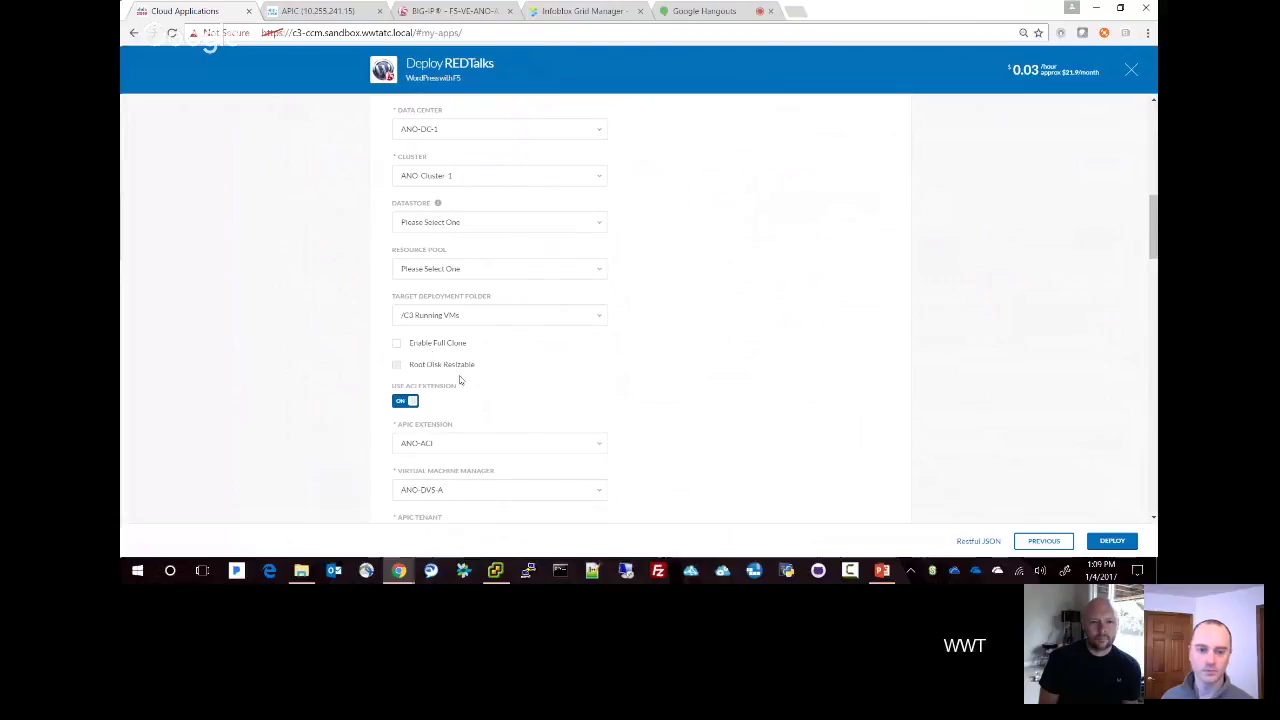
{"action": "scroll", "coordinate": [546, 371], "scroll_direction": "down", "scroll_amount": 2}
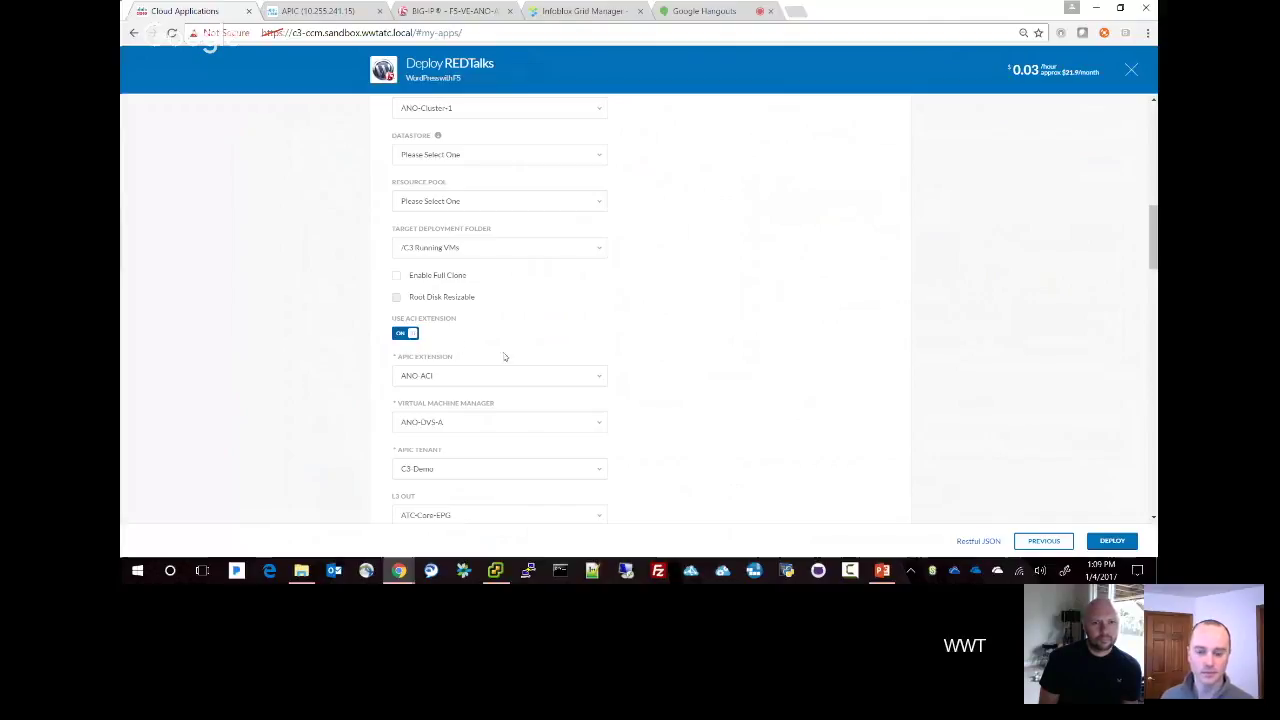
{"action": "scroll", "coordinate": [635, 369], "scroll_direction": "down", "scroll_amount": 1}
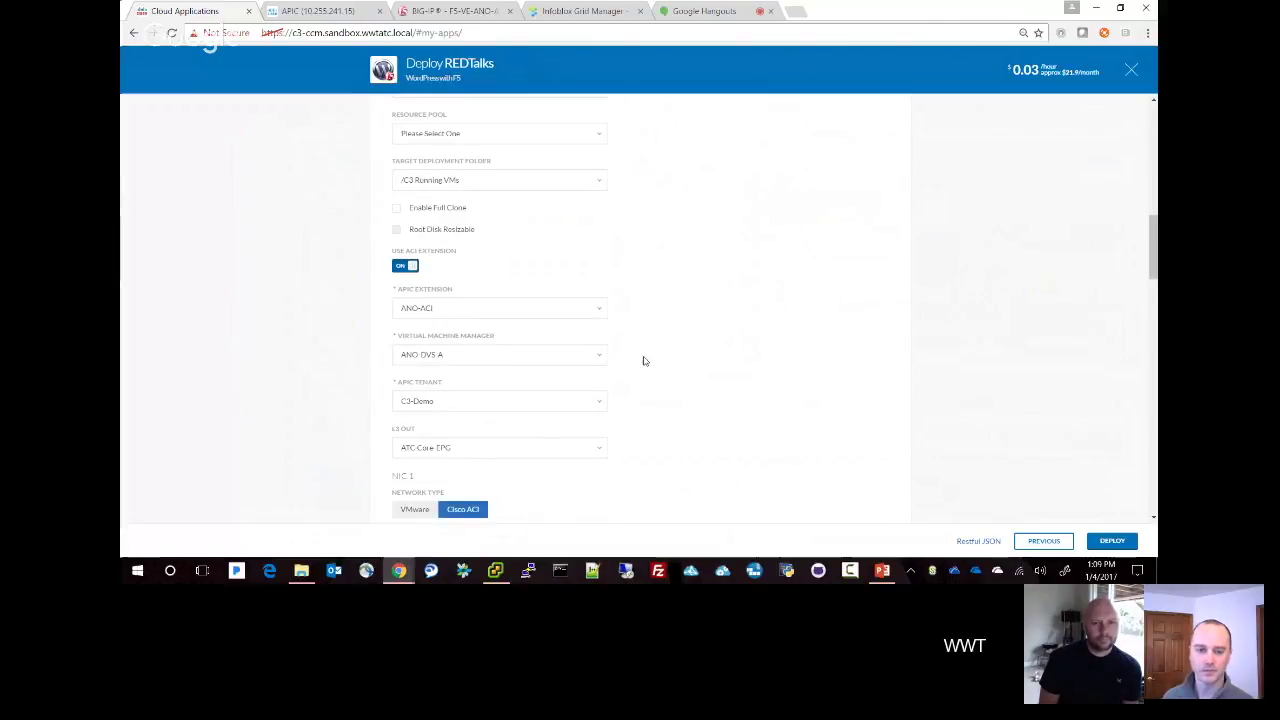
{"action": "scroll", "coordinate": [640, 361], "scroll_direction": "up", "scroll_amount": 1}
{"action": "scroll", "coordinate": [640, 361], "scroll_direction": "up", "scroll_amount": 5}
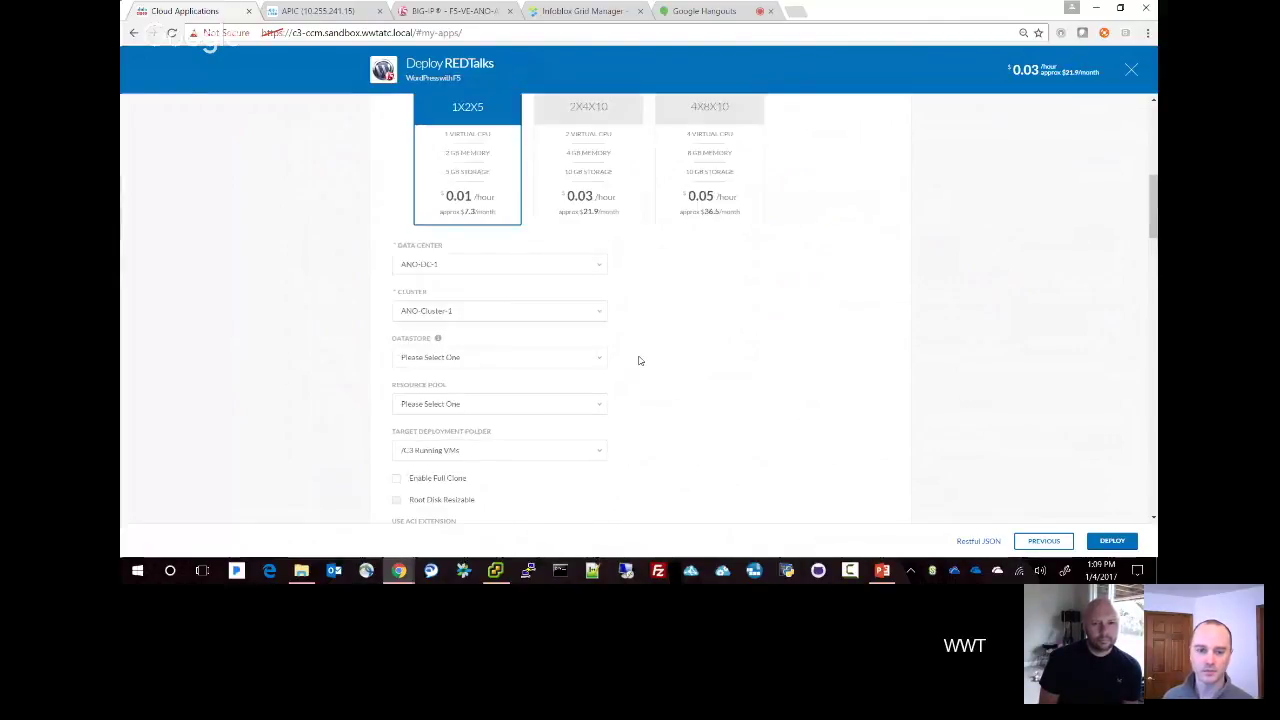
{"action": "scroll", "coordinate": [640, 358], "scroll_direction": "down", "scroll_amount": 1}
{"action": "scroll", "coordinate": [639, 358], "scroll_direction": "down", "scroll_amount": 1}
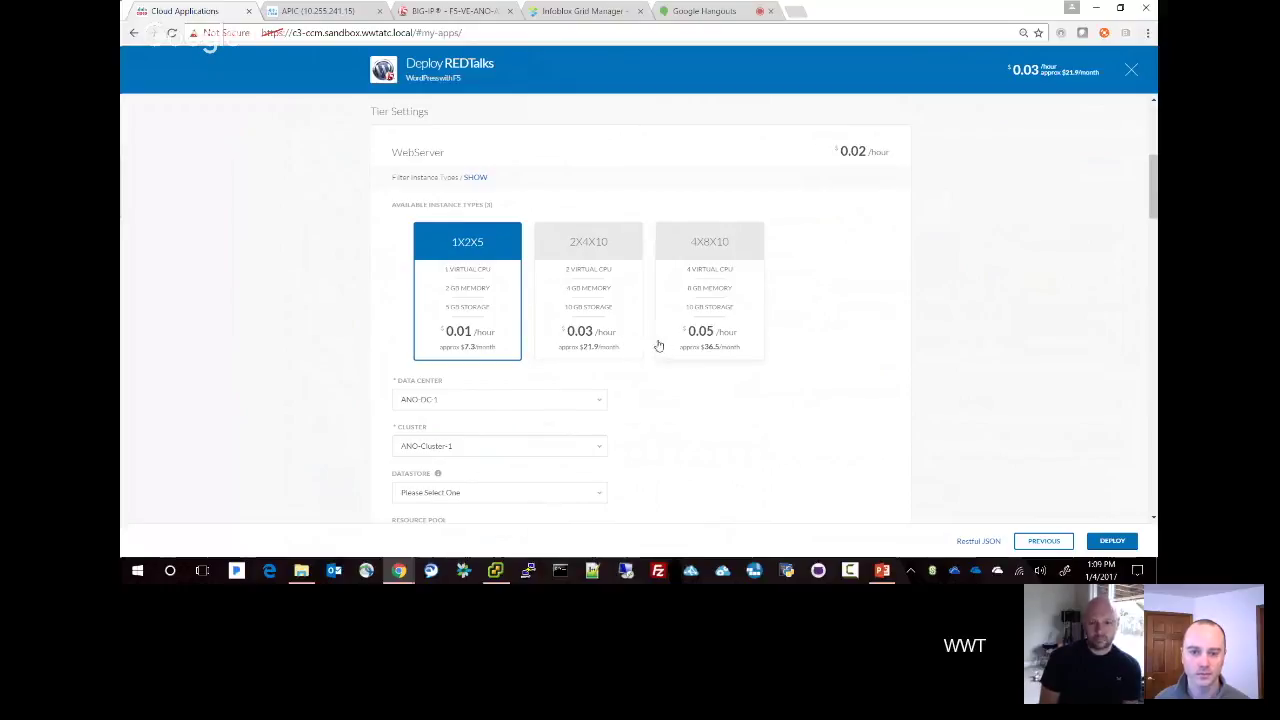
{"action": "scroll", "coordinate": [634, 348], "scroll_direction": "up", "scroll_amount": 3}
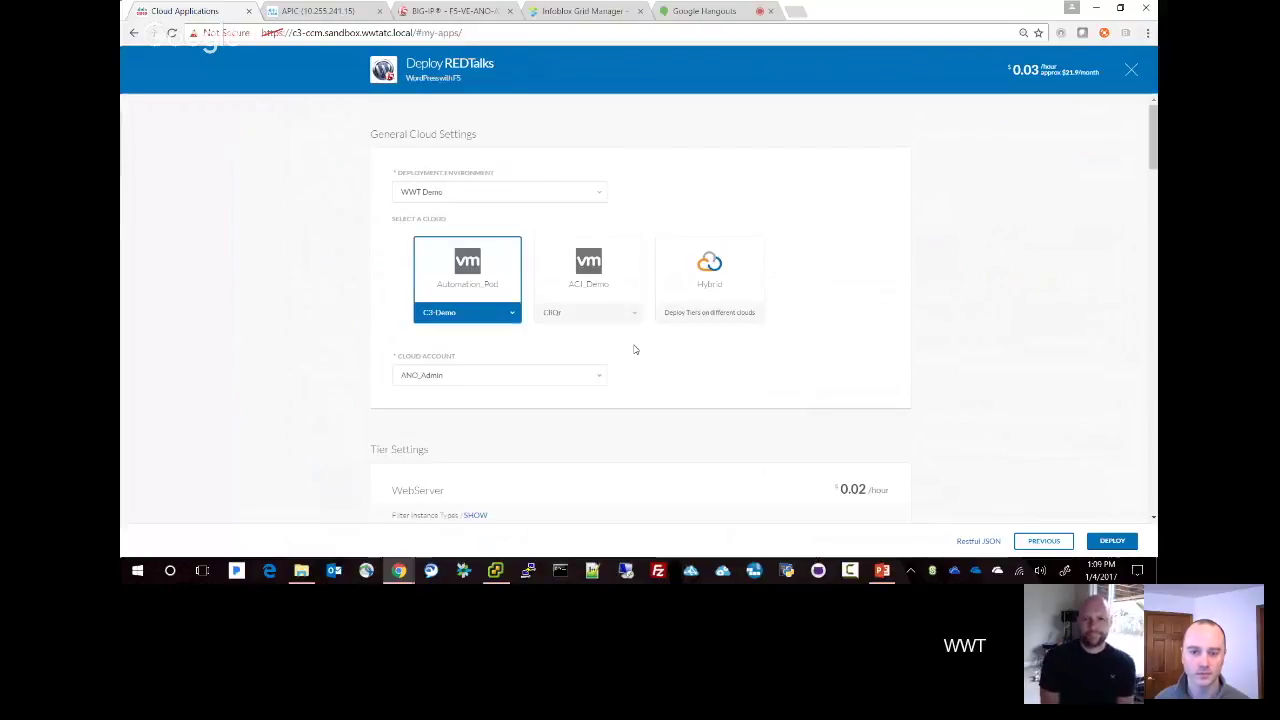
- Switch the environment to WWT AWS and review its T2.MICRO instance and network fields
{"action": "left_click", "coordinate": [531, 203]}
{"action": "left_click", "coordinate": [560, 220]}
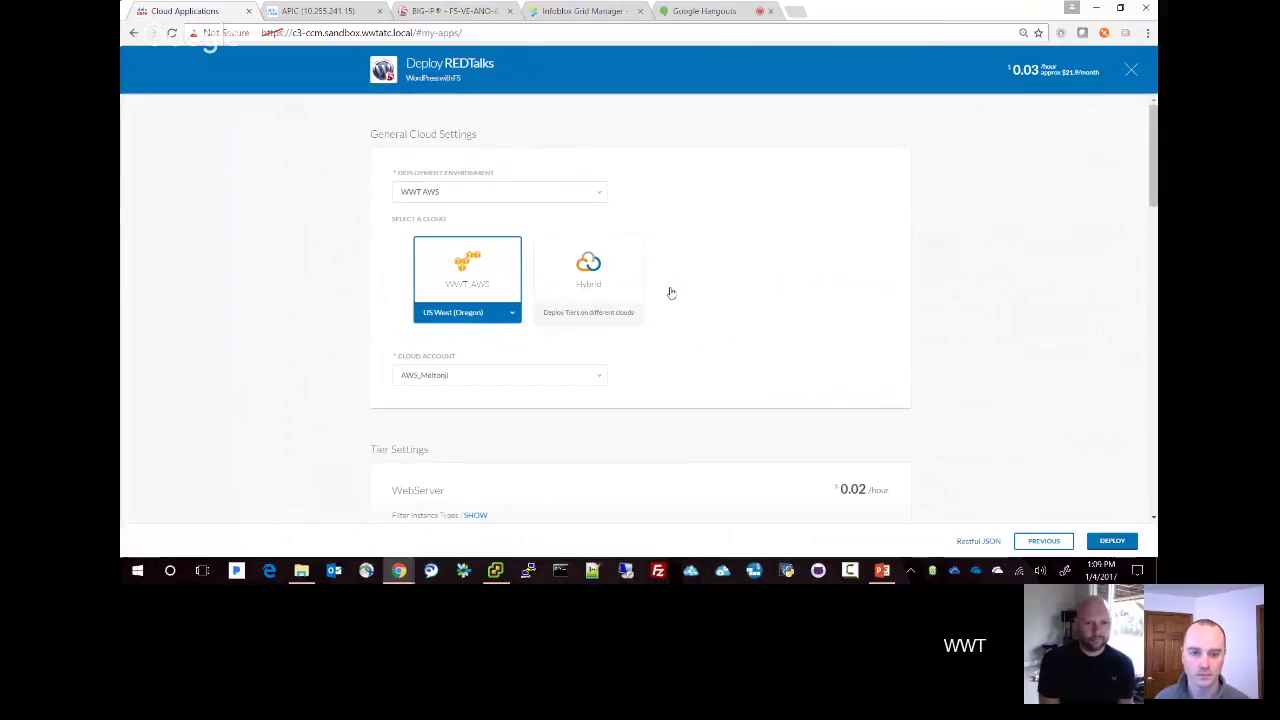
{"action": "scroll", "coordinate": [726, 309], "scroll_direction": "down", "scroll_amount": 4}
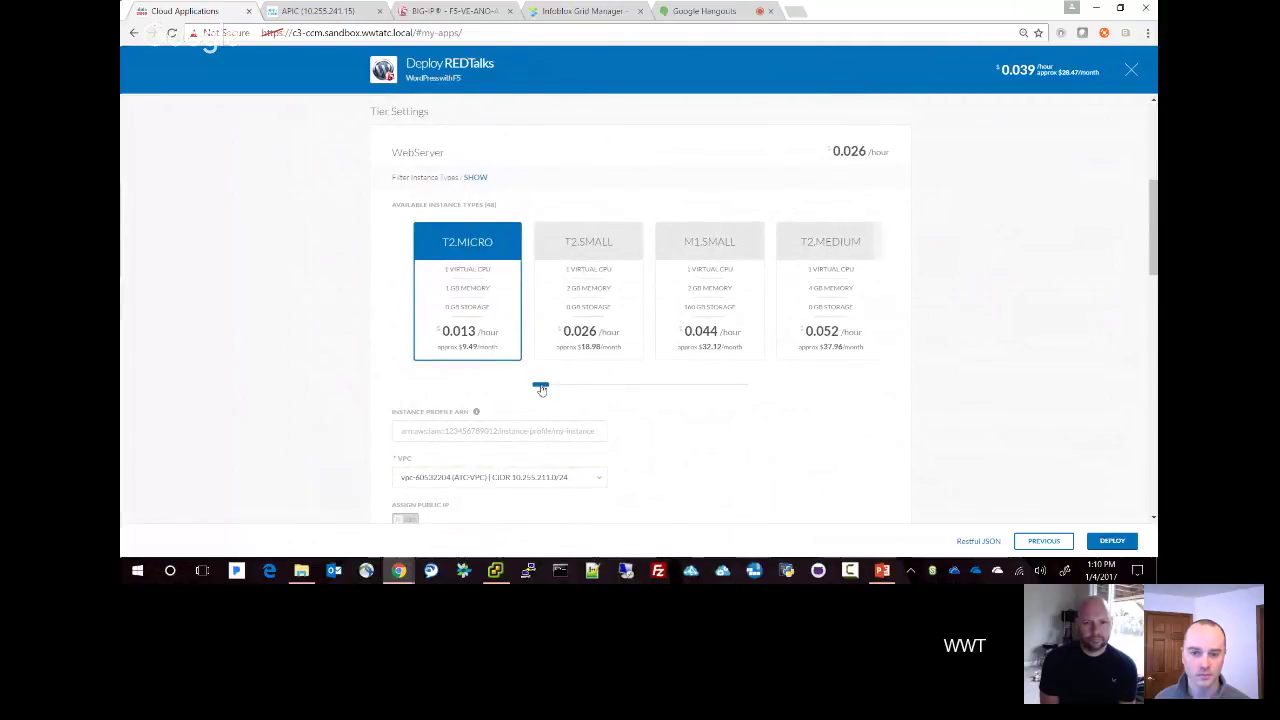
{"action": "mouse_move", "coordinate": [541, 389]}
{"action": "left_mouse_down"}
{"action": "mouse_move", "coordinate": [660, 390]}
{"action": "mouse_move", "coordinate": [527, 389]}
{"action": "left_mouse_up"}
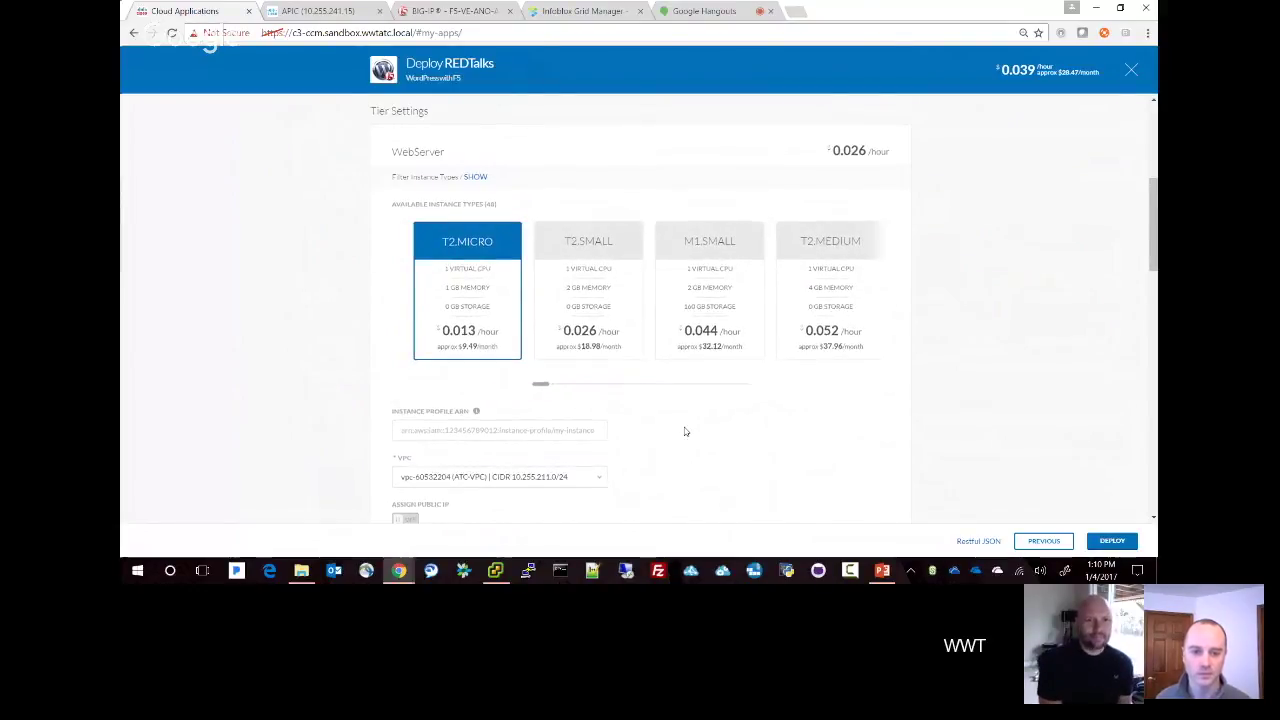
{"action": "scroll", "coordinate": [688, 431], "scroll_direction": "down", "scroll_amount": 2}
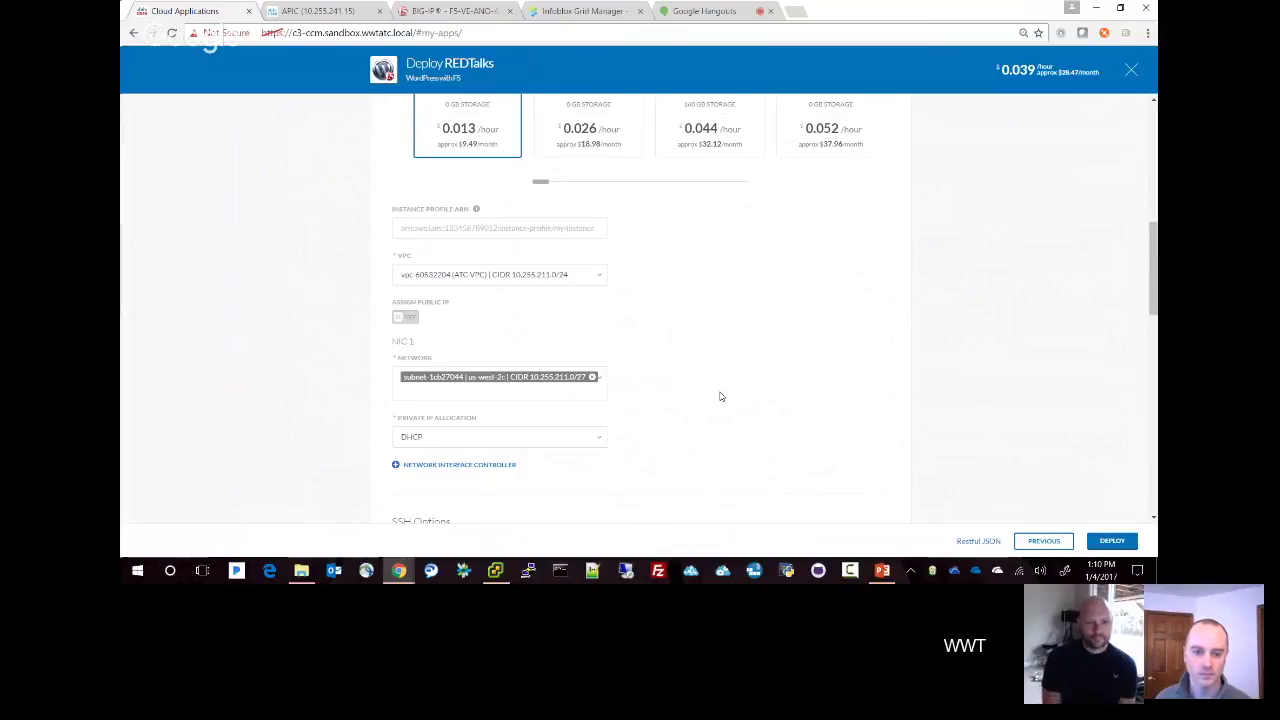
{"action": "scroll", "coordinate": [731, 402], "scroll_direction": "up", "scroll_amount": 10}
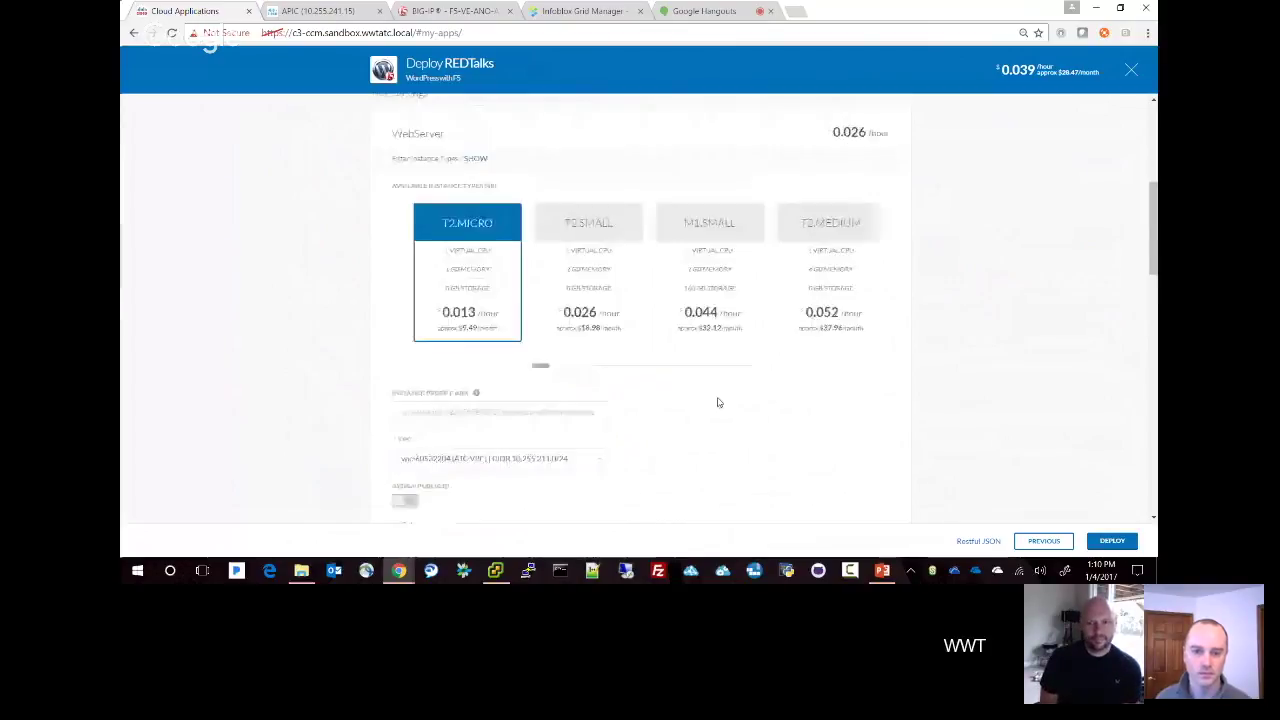
{"action": "left_click", "coordinate": [477, 194]}
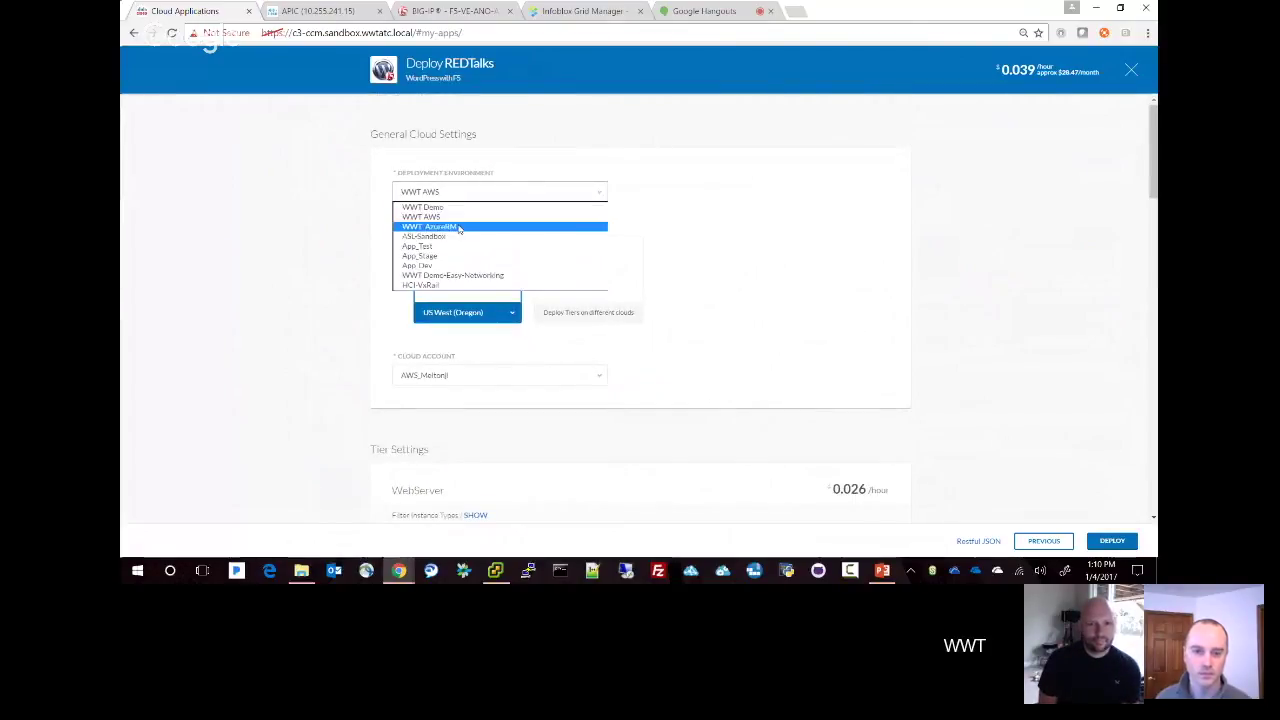
- Select WWT_AzureRM and review the Azure instance types, totalling $0.132/hour in US West (California)
{"action": "left_click", "coordinate": [452, 226]}
{"action": "scroll", "coordinate": [660, 277], "scroll_direction": "down", "scroll_amount": 4}
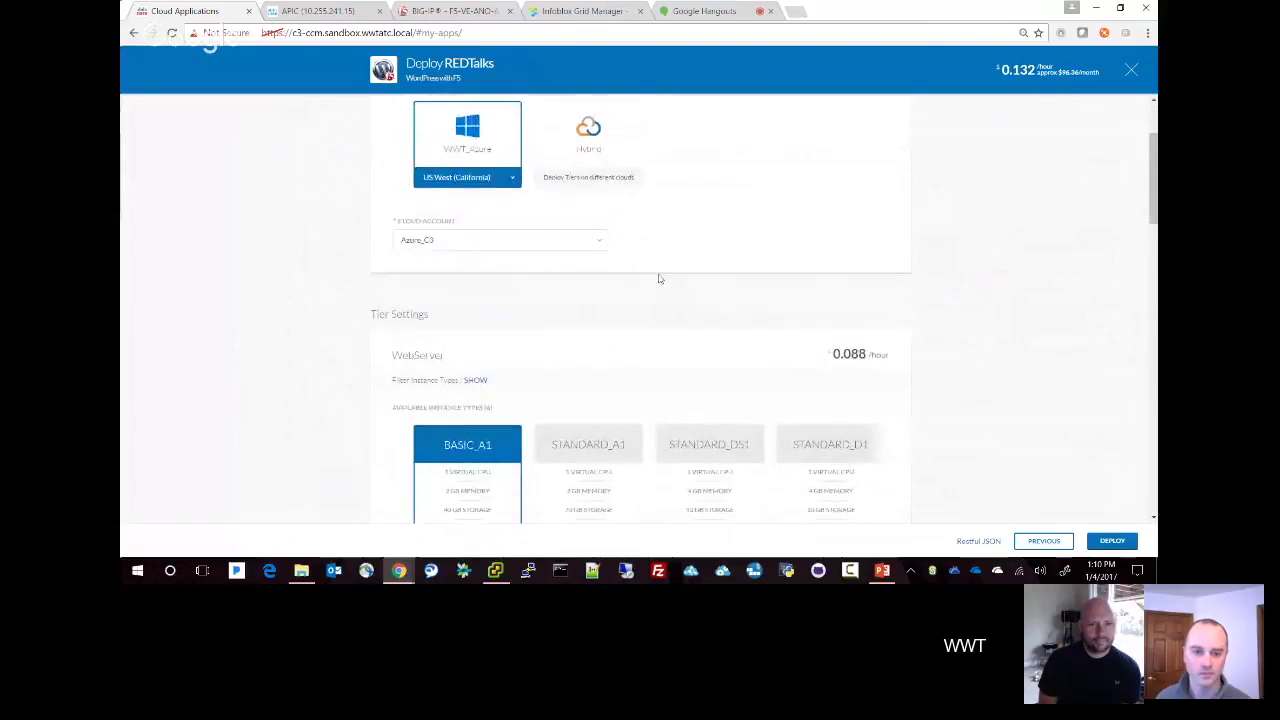
{"action": "left_click_drag", "start_coordinate": [581, 388], "coordinate": [674, 389]}
{"action": "scroll", "coordinate": [686, 404], "scroll_direction": "down", "scroll_amount": 1}
{"action": "scroll", "coordinate": [686, 404], "scroll_direction": "down", "scroll_amount": 2}
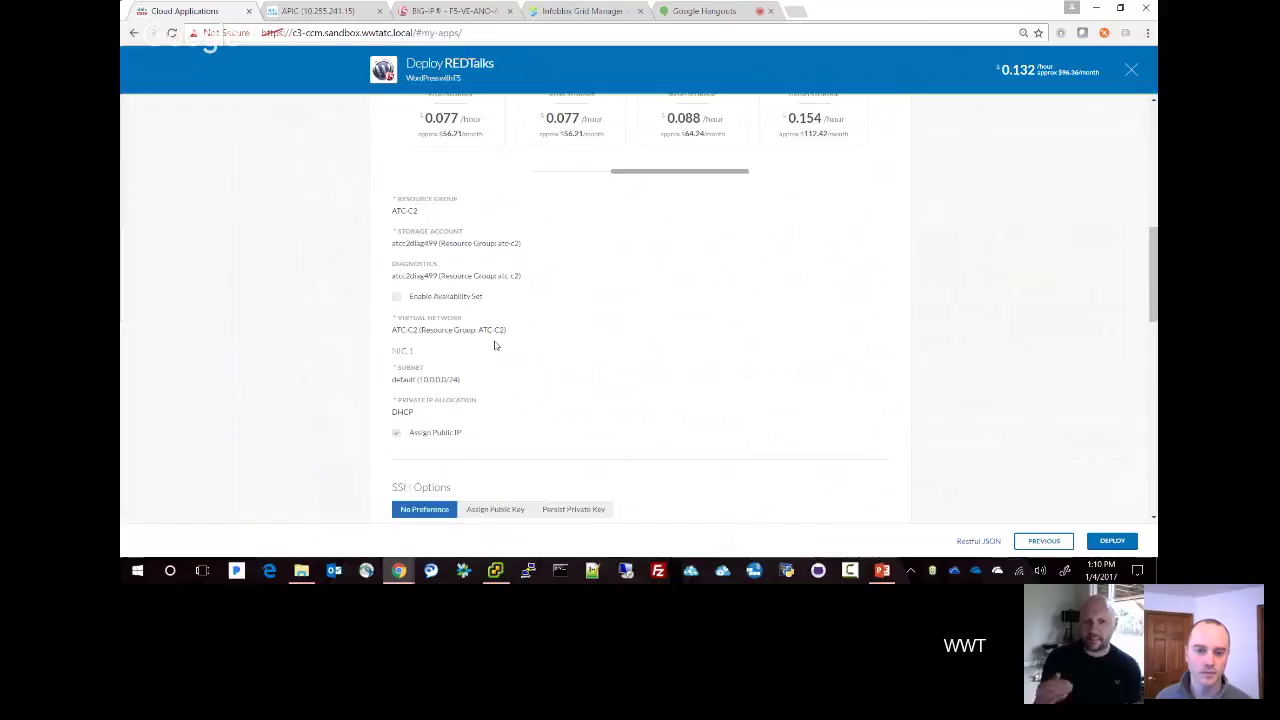
{"action": "scroll", "coordinate": [494, 343], "scroll_direction": "up", "scroll_amount": 3}
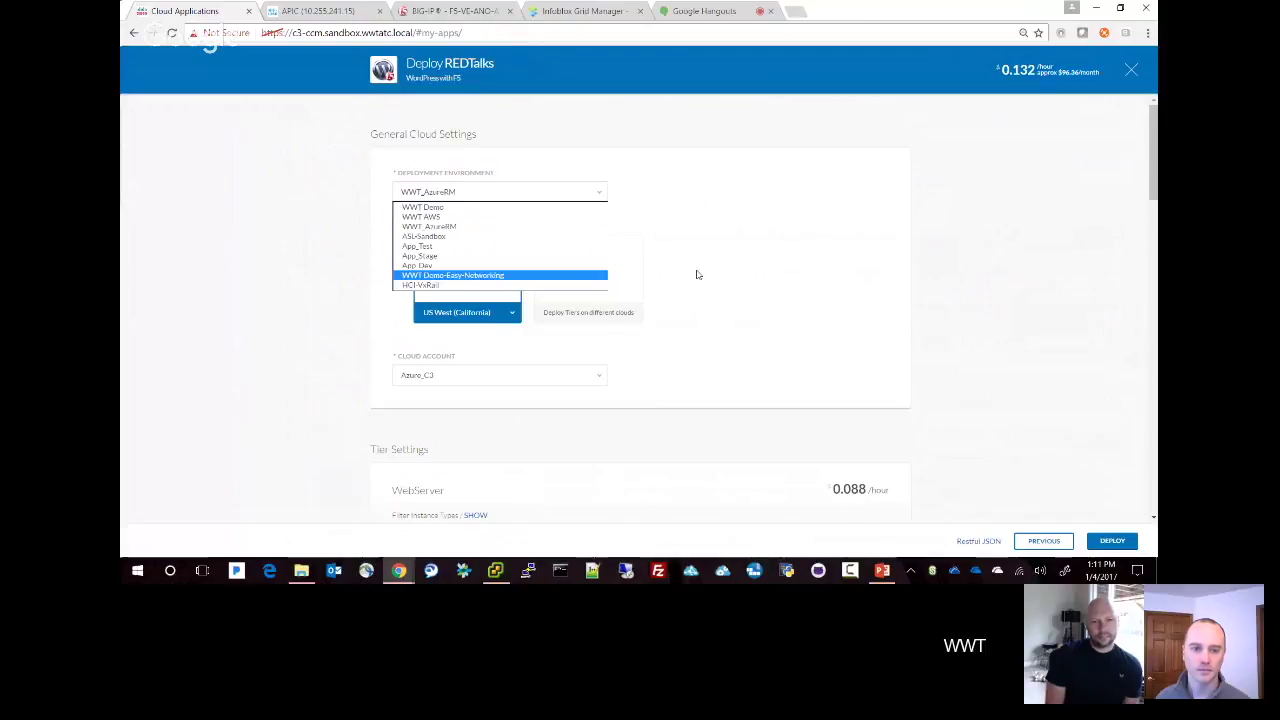
{"action": "left_click", "coordinate": [734, 261]}
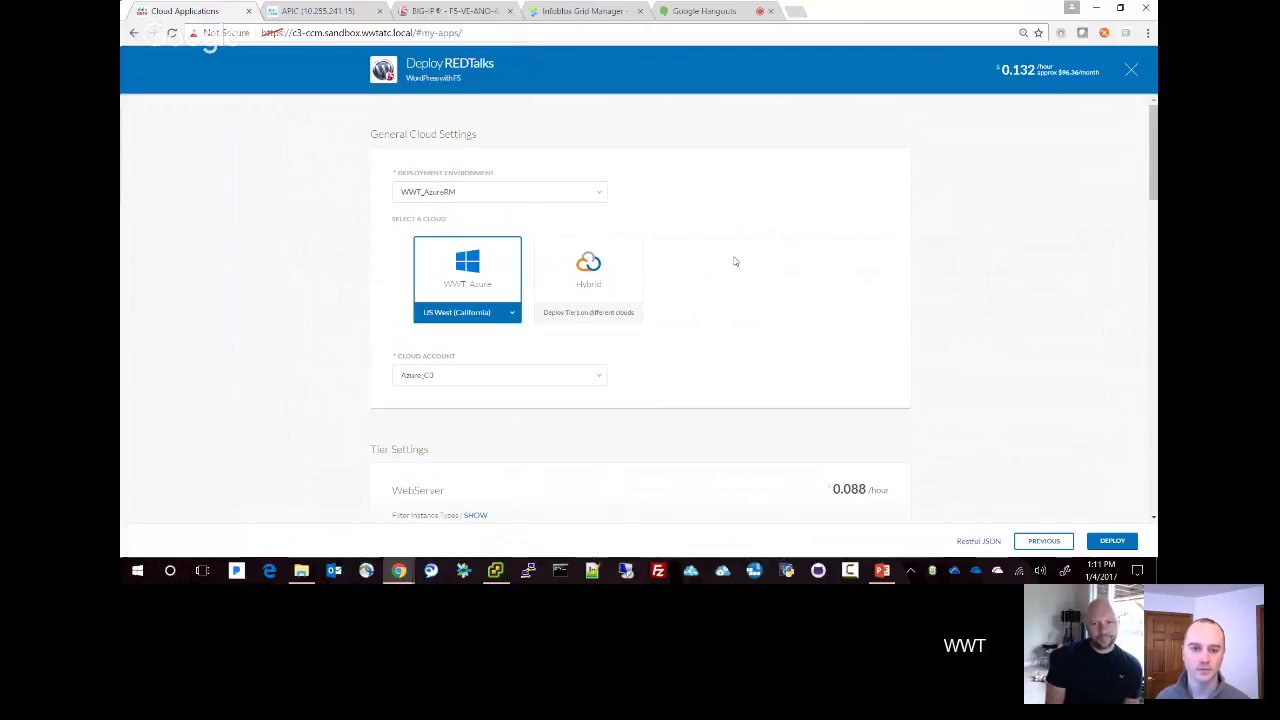
{"action": "left_click", "coordinate": [600, 195]}
{"action": "left_click", "coordinate": [543, 208]}
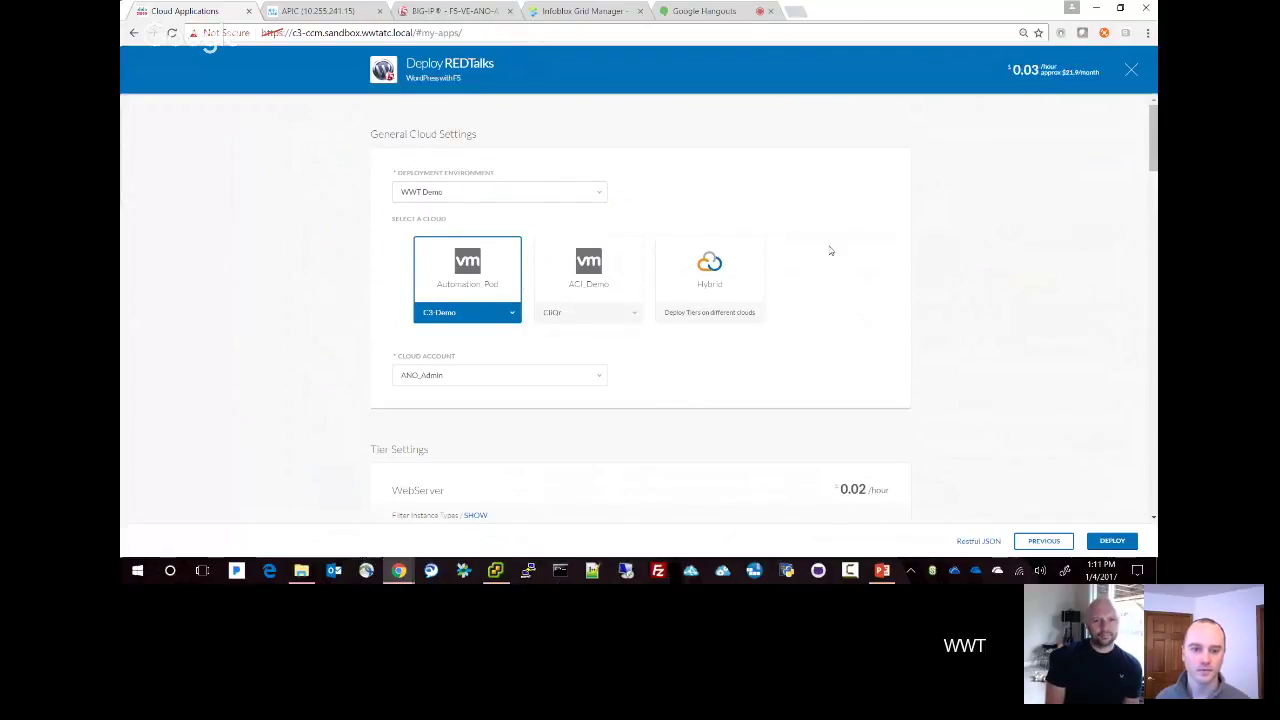
{"action": "scroll", "coordinate": [829, 251], "scroll_direction": "down", "scroll_amount": 2}
{"action": "scroll", "coordinate": [829, 251], "scroll_direction": "down", "scroll_amount": 2}
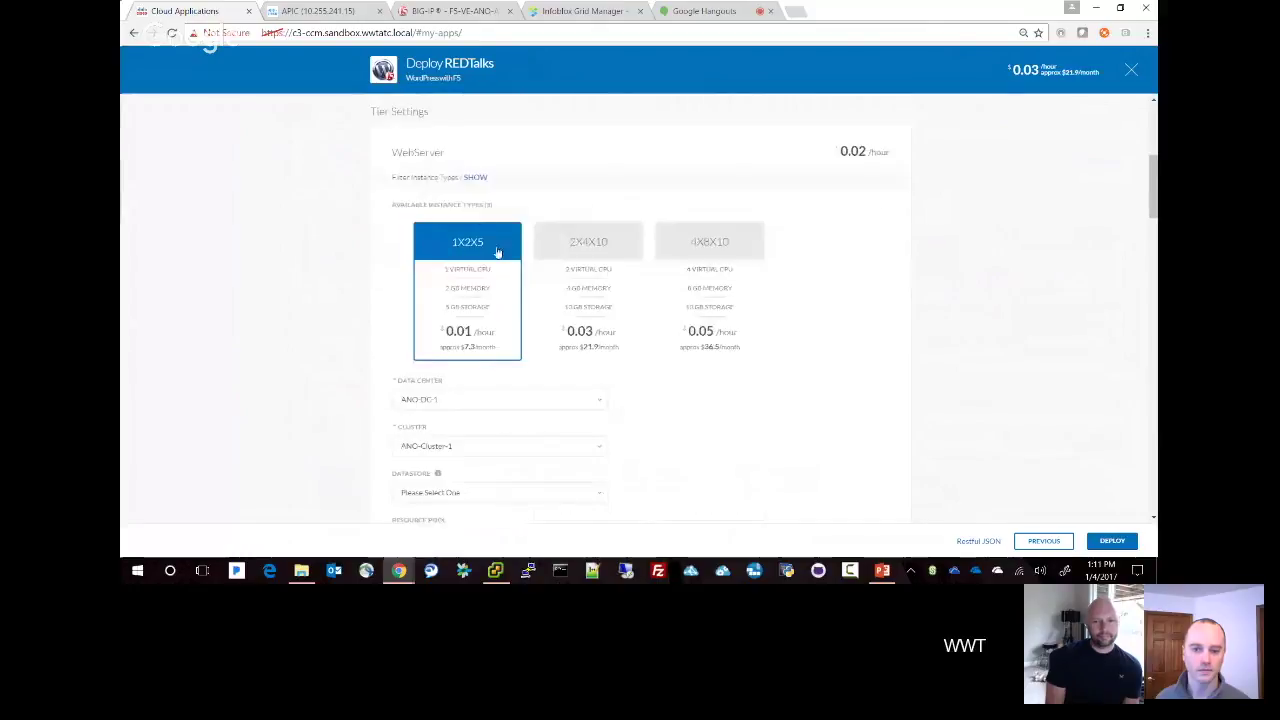
{"action": "left_click", "coordinate": [587, 258]}
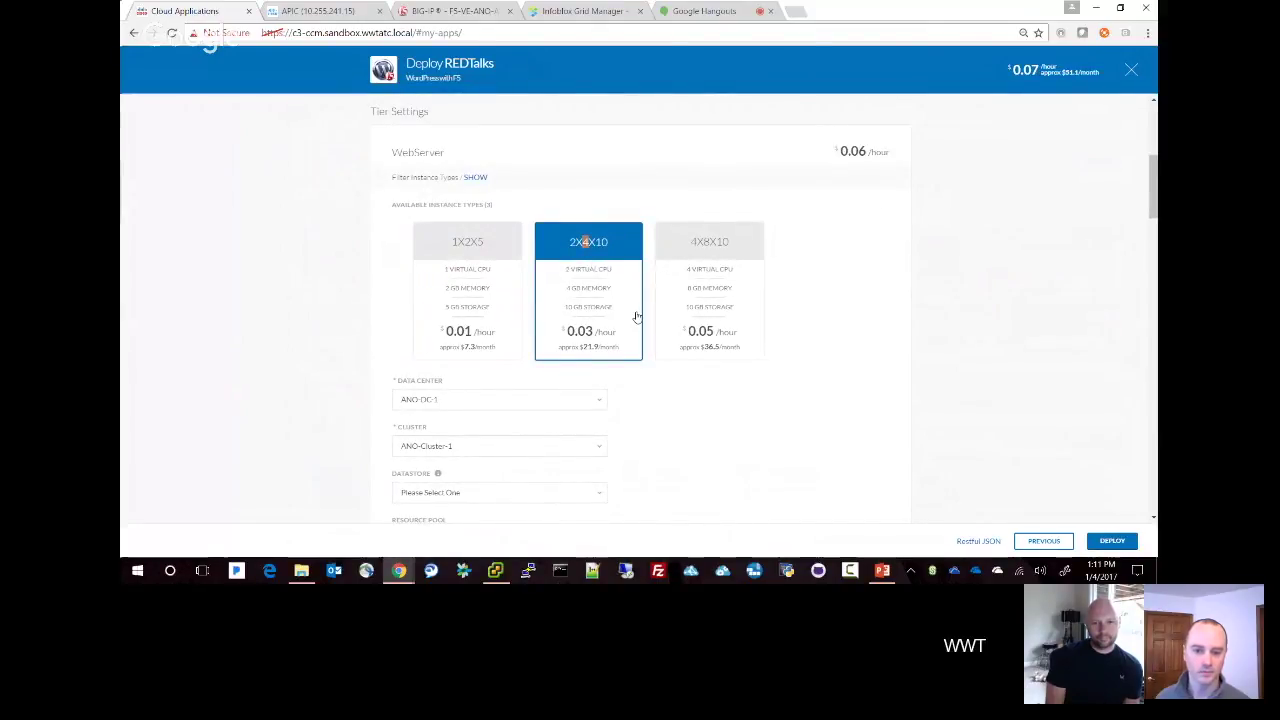
{"action": "scroll", "coordinate": [677, 366], "scroll_direction": "down", "scroll_amount": 1}
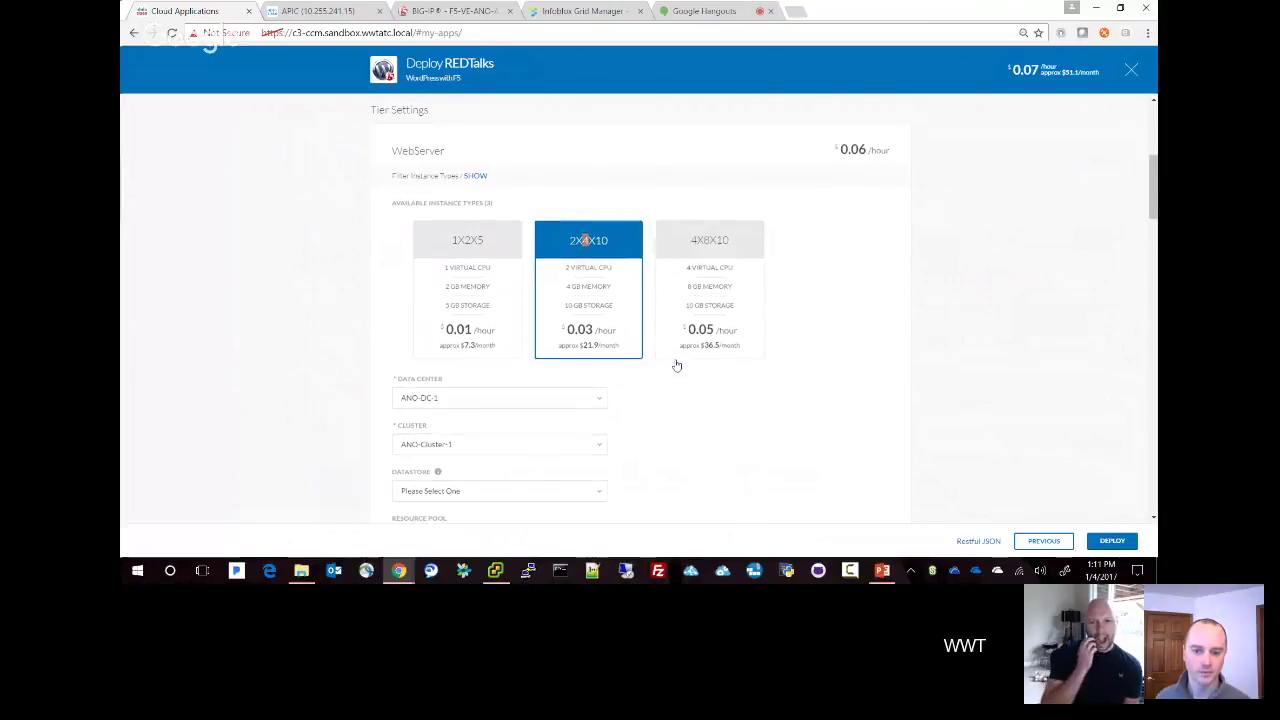
{"action": "scroll", "coordinate": [677, 366], "scroll_direction": "down", "scroll_amount": 5}
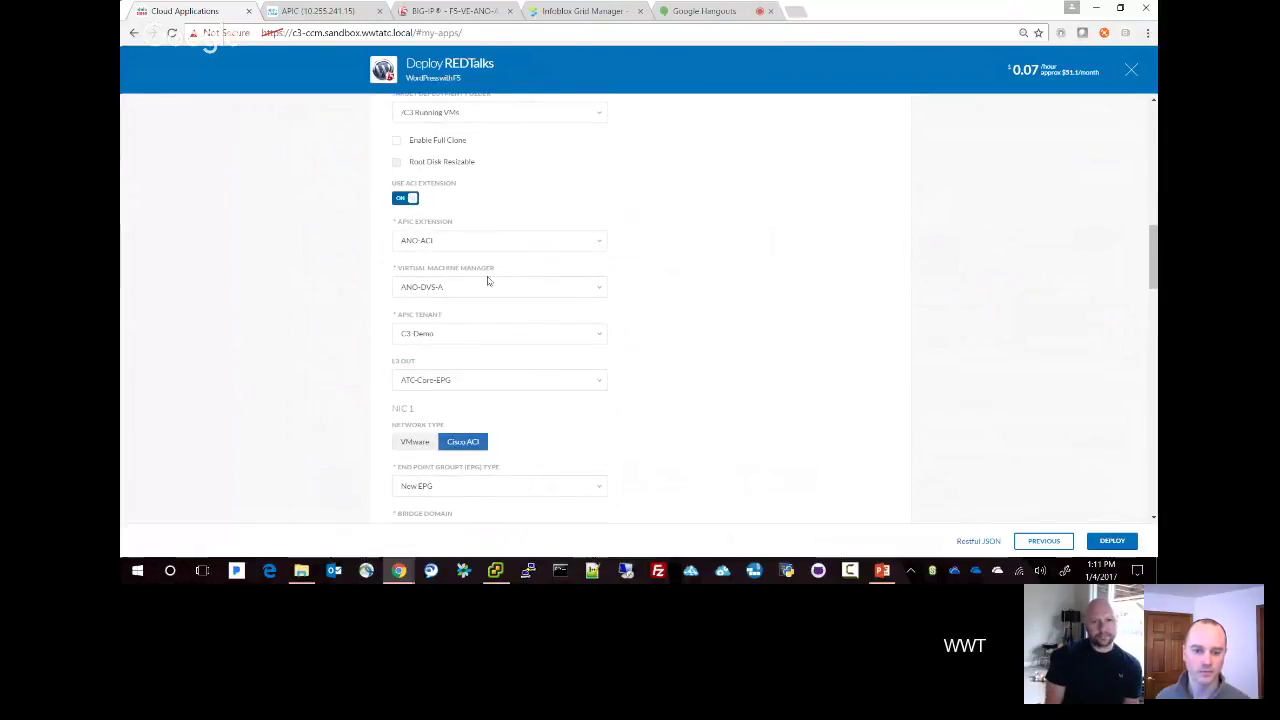
{"action": "left_click", "coordinate": [474, 333]}
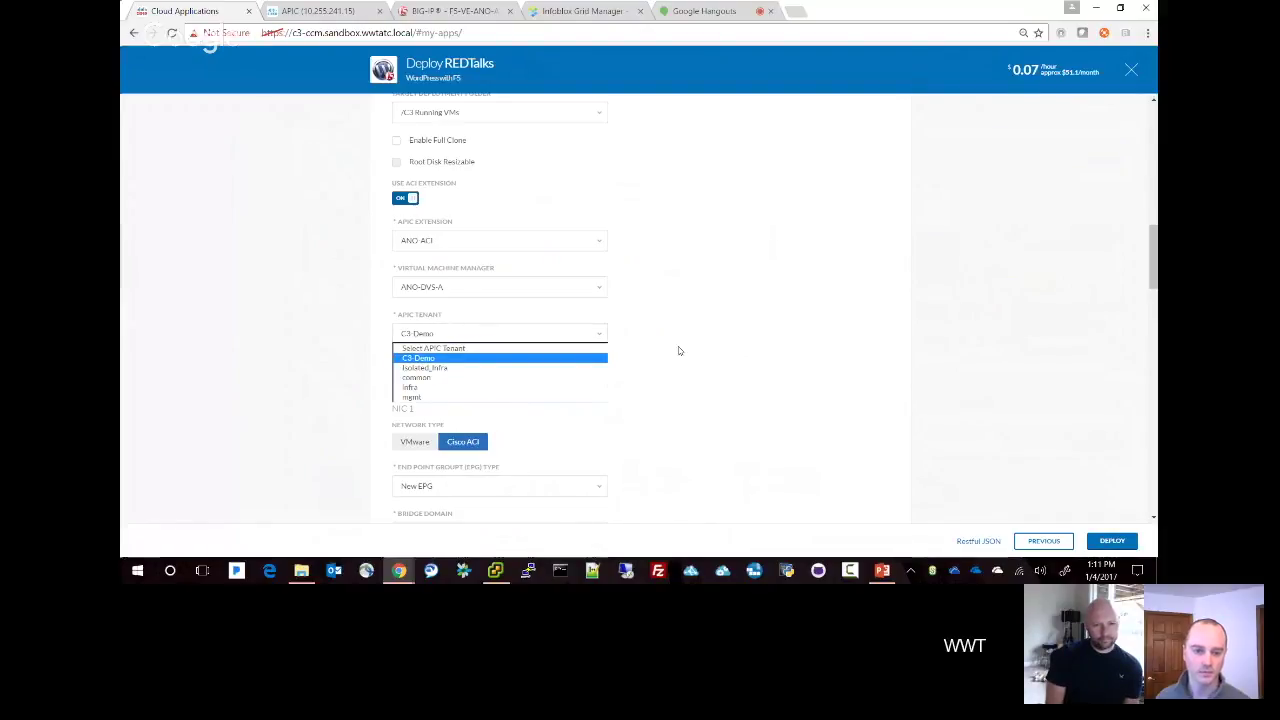
{"action": "left_click", "coordinate": [678, 350]}
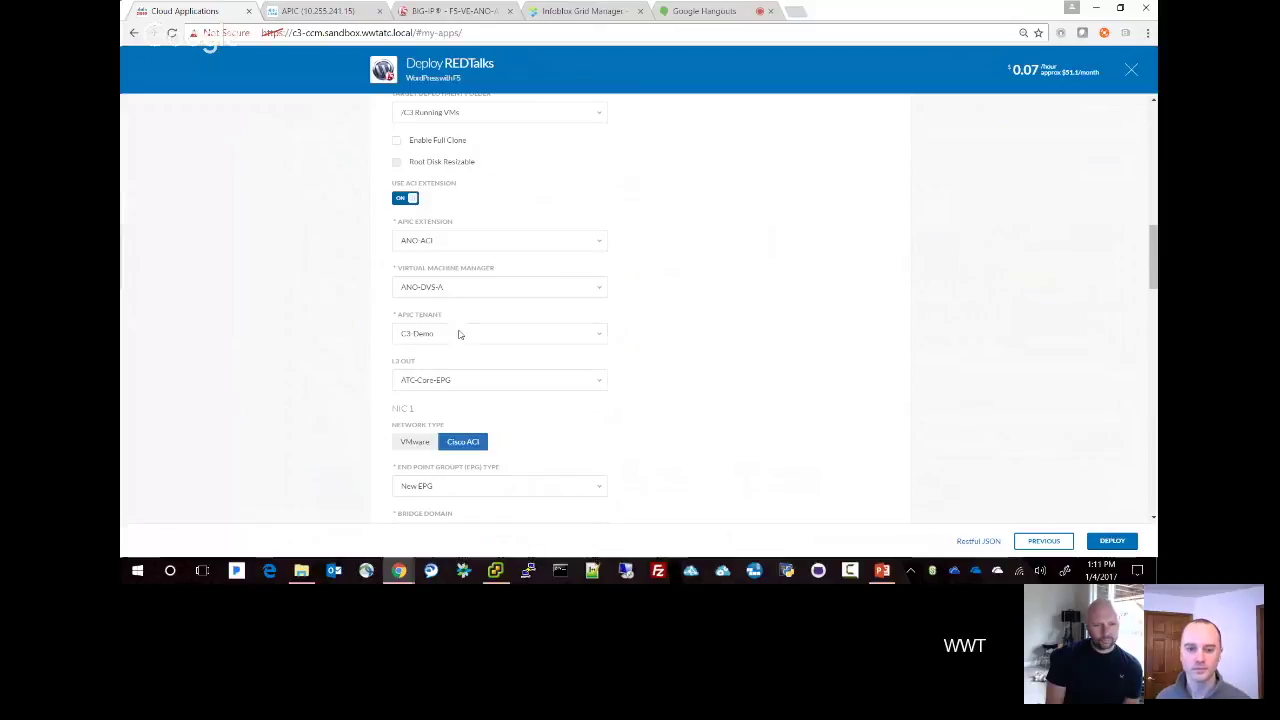
{"action": "scroll", "coordinate": [644, 353], "scroll_direction": "up", "scroll_amount": 3}
{"action": "scroll", "coordinate": [634, 357], "scroll_direction": "up", "scroll_amount": 2}
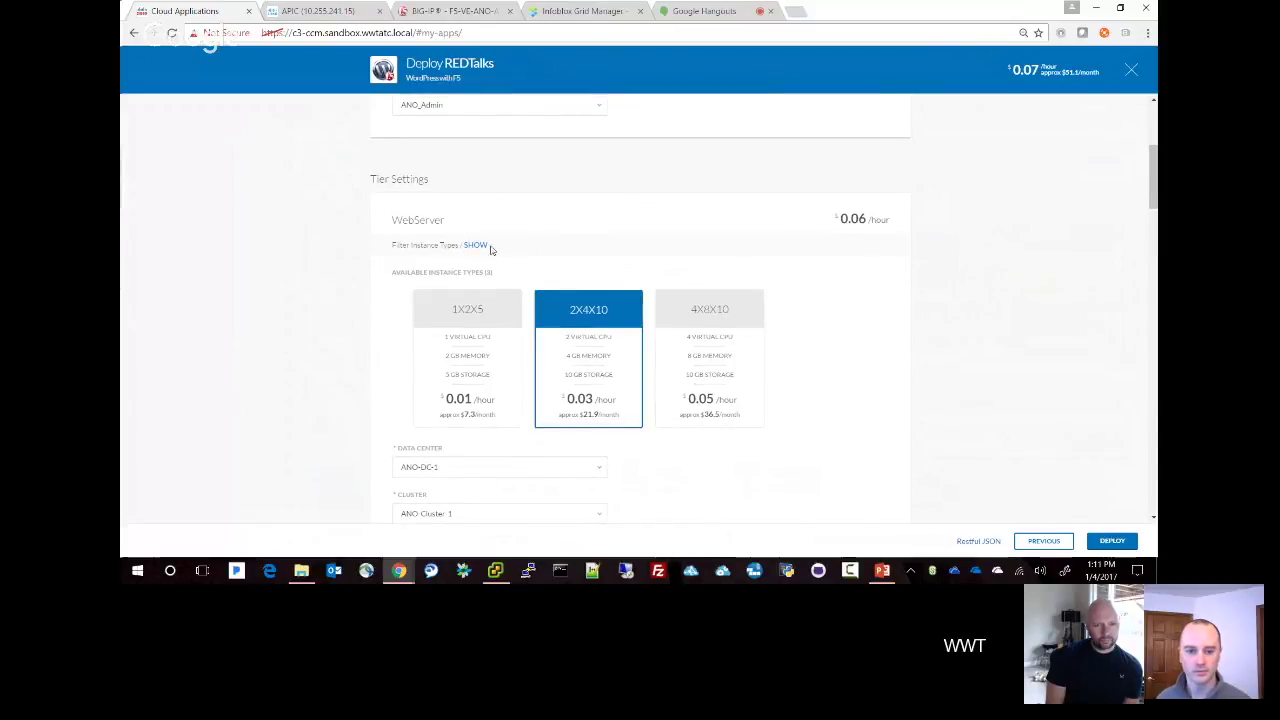
{"action": "scroll", "coordinate": [611, 394], "scroll_direction": "down", "scroll_amount": 6}
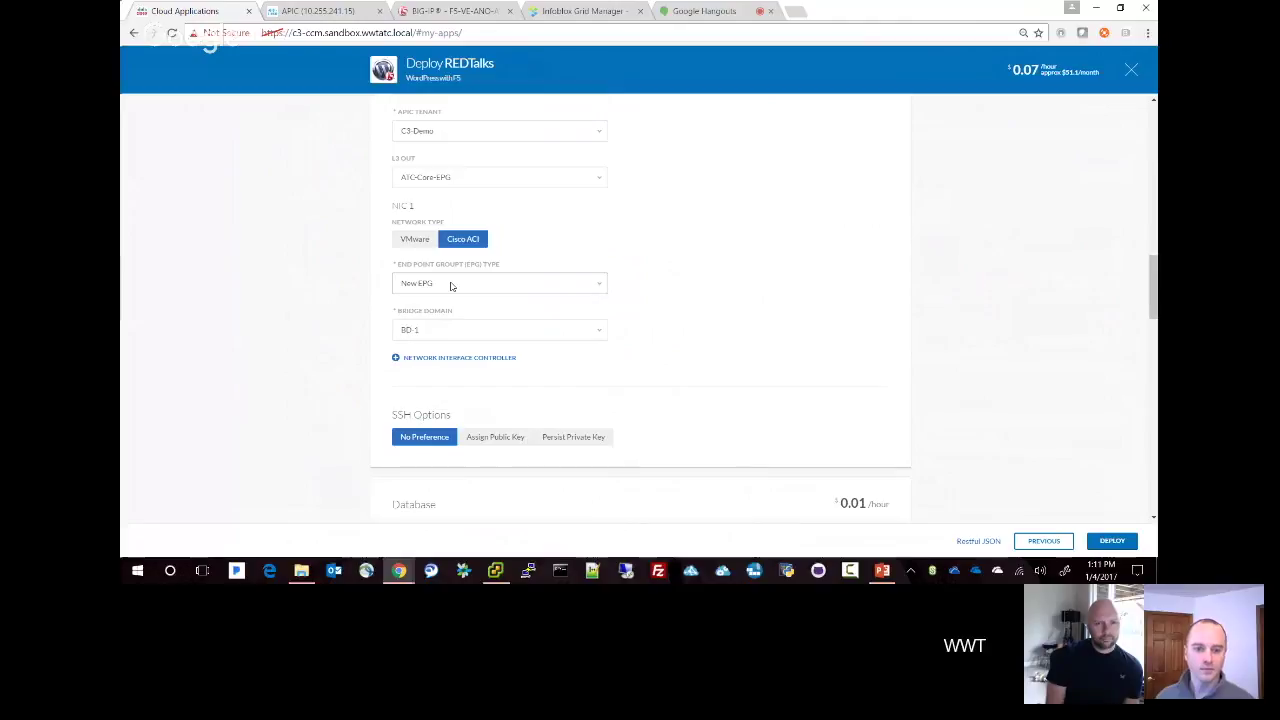
{"action": "left_click", "coordinate": [443, 286]}
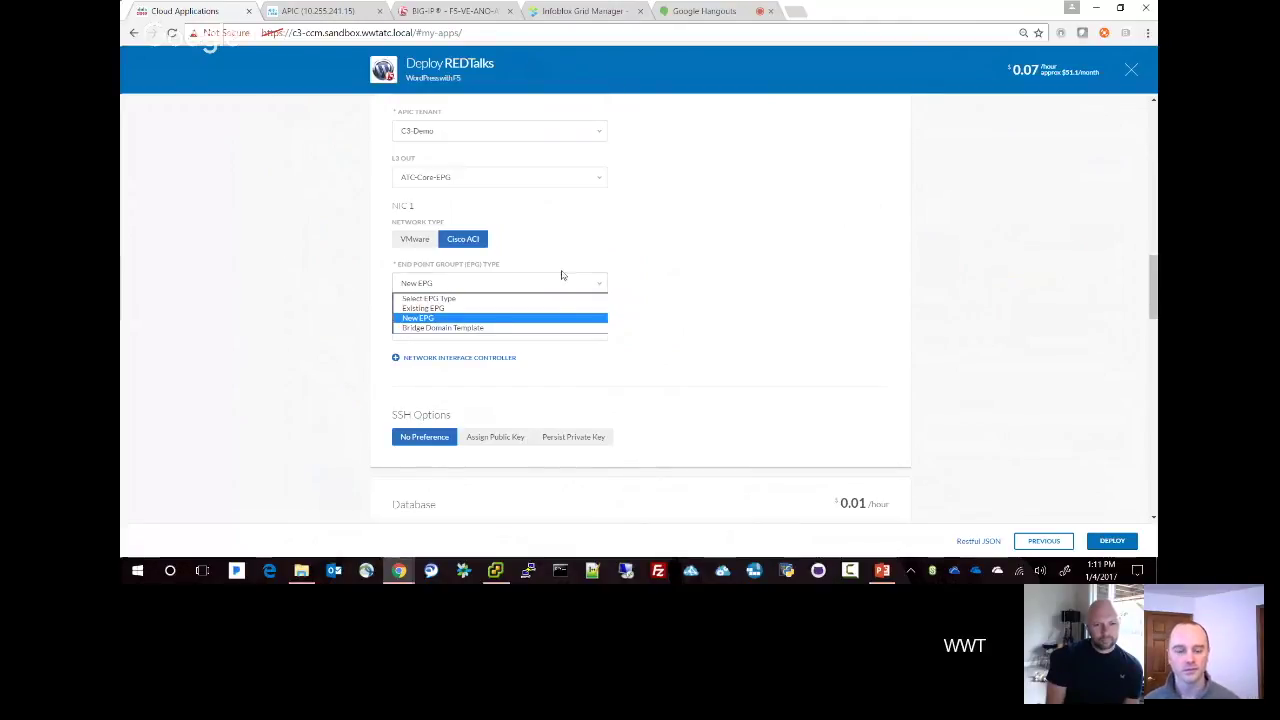
{"action": "left_click", "coordinate": [626, 269]}
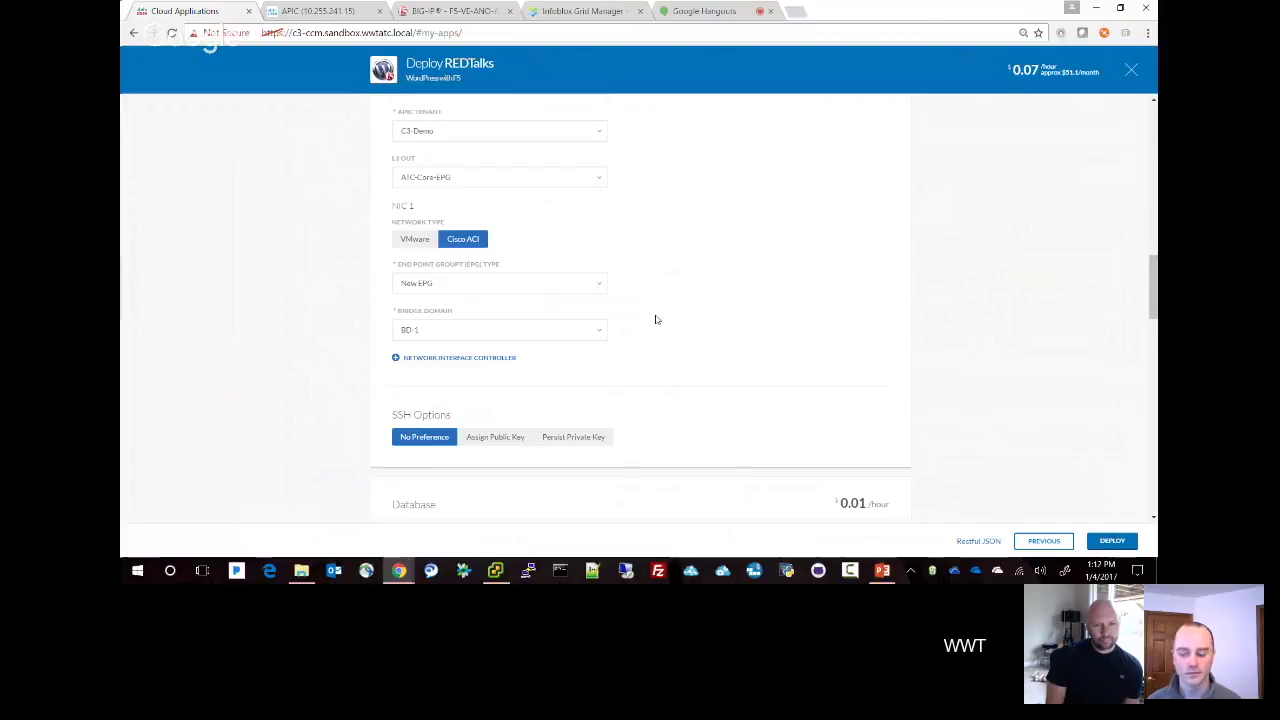
{"action": "left_click", "coordinate": [599, 330]}
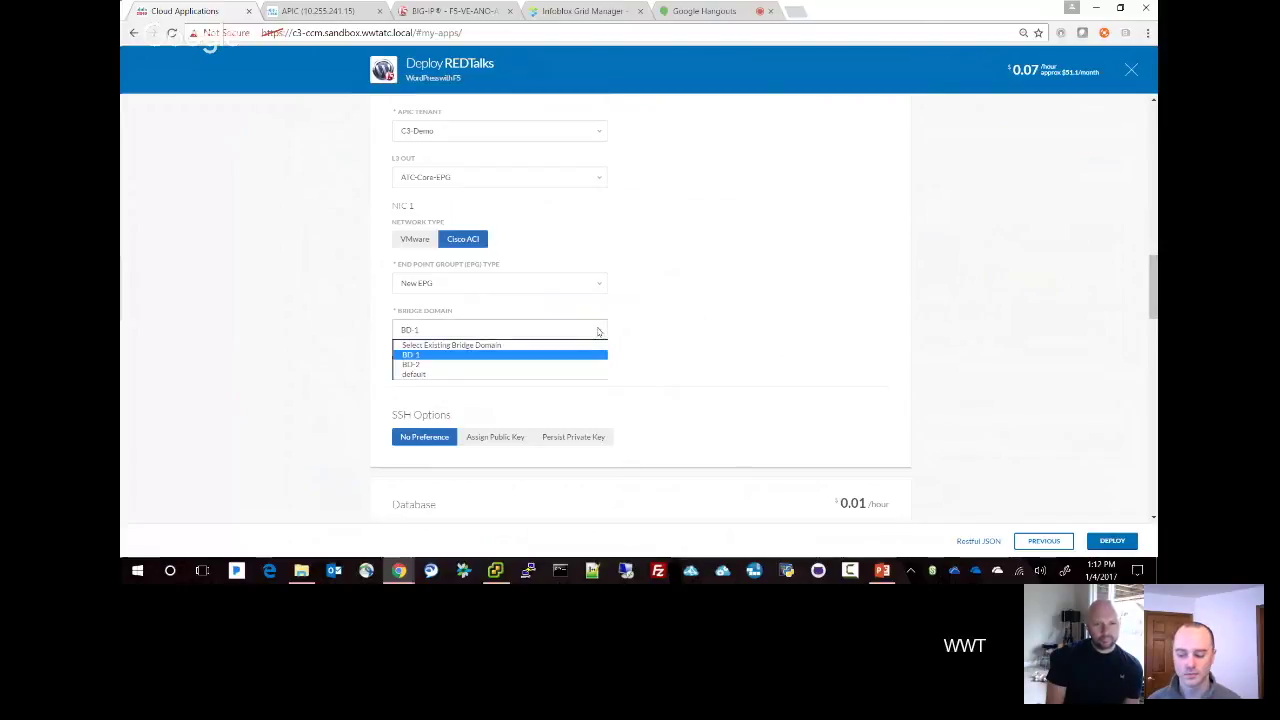
{"action": "left_click", "coordinate": [672, 328]}
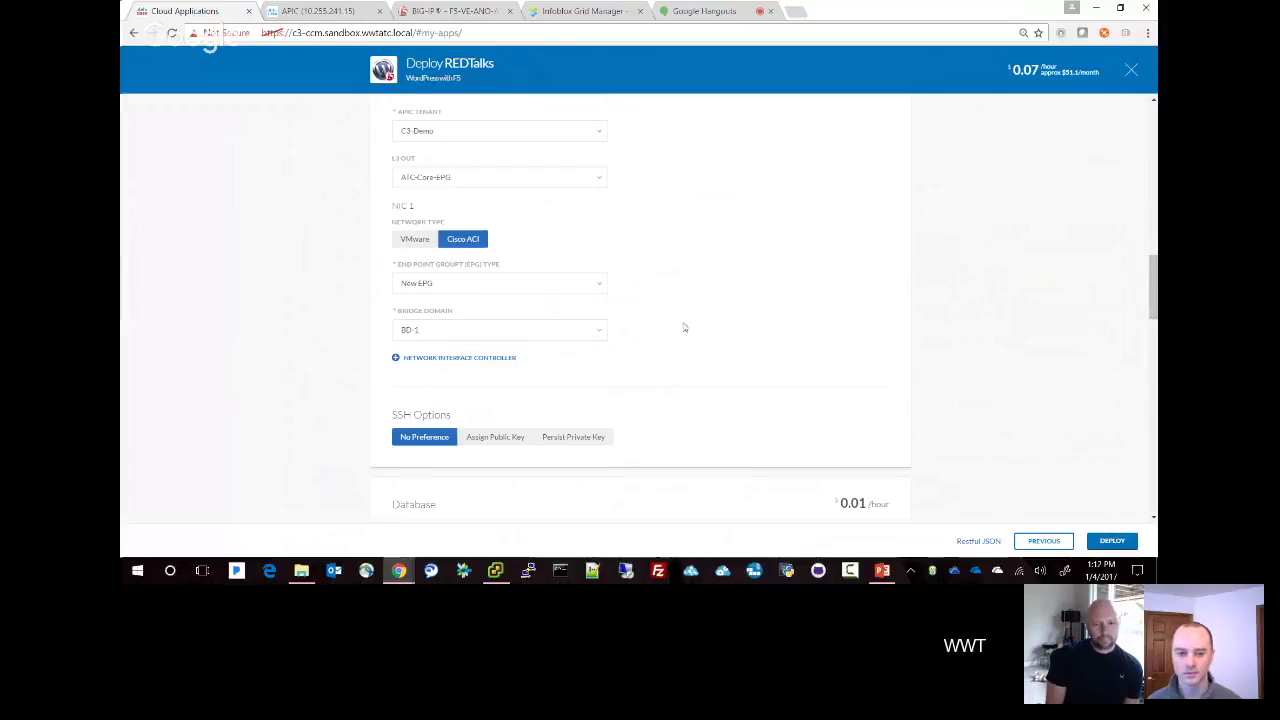
{"action": "scroll", "coordinate": [683, 328], "scroll_direction": "down", "scroll_amount": 1}
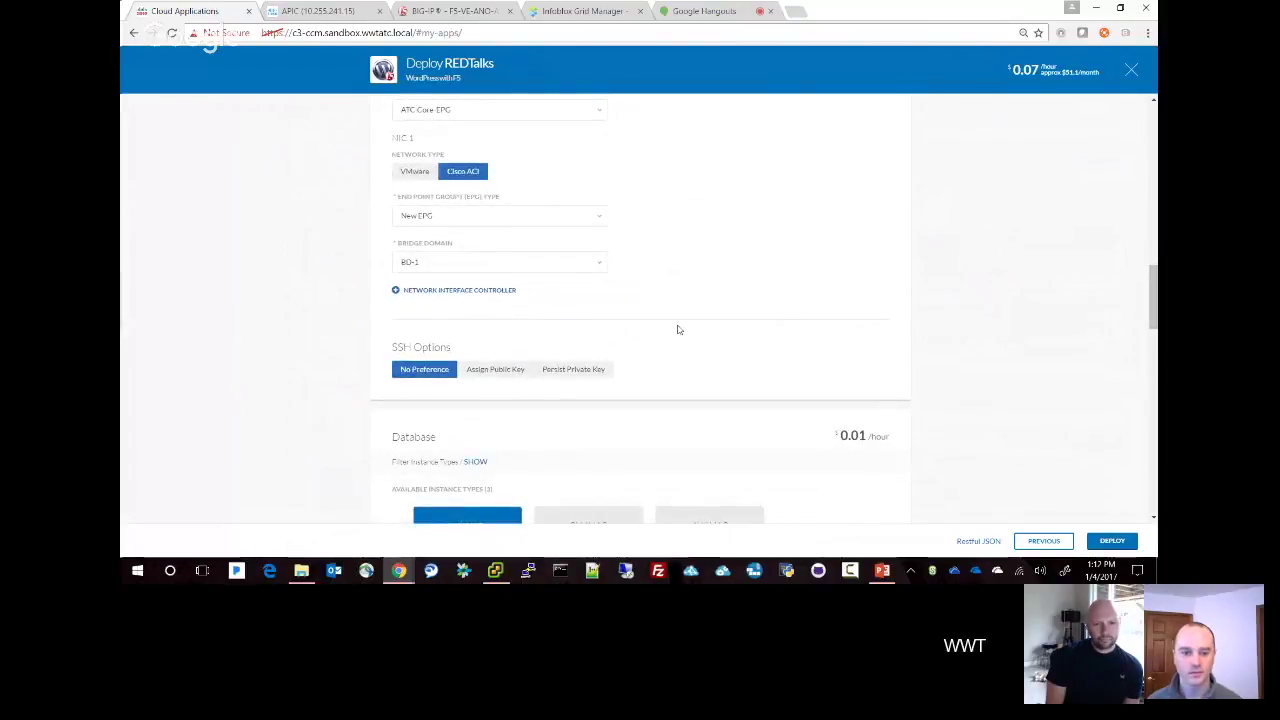
{"action": "scroll", "coordinate": [640, 343], "scroll_direction": "down", "scroll_amount": 3}
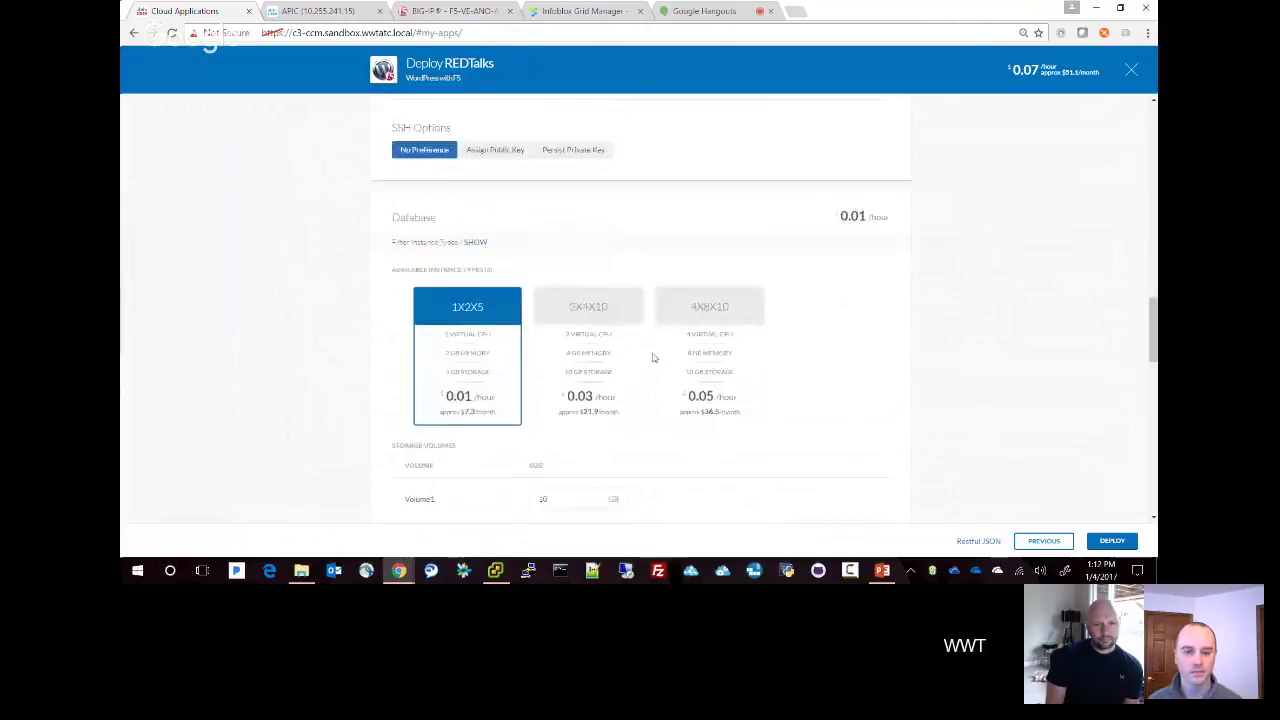
{"action": "left_click", "coordinate": [594, 320]}
{"action": "scroll", "coordinate": [680, 300], "scroll_direction": "down", "scroll_amount": 8}
{"action": "scroll", "coordinate": [665, 300], "scroll_direction": "down", "scroll_amount": 1}
{"action": "left_click", "coordinate": [500, 420]}
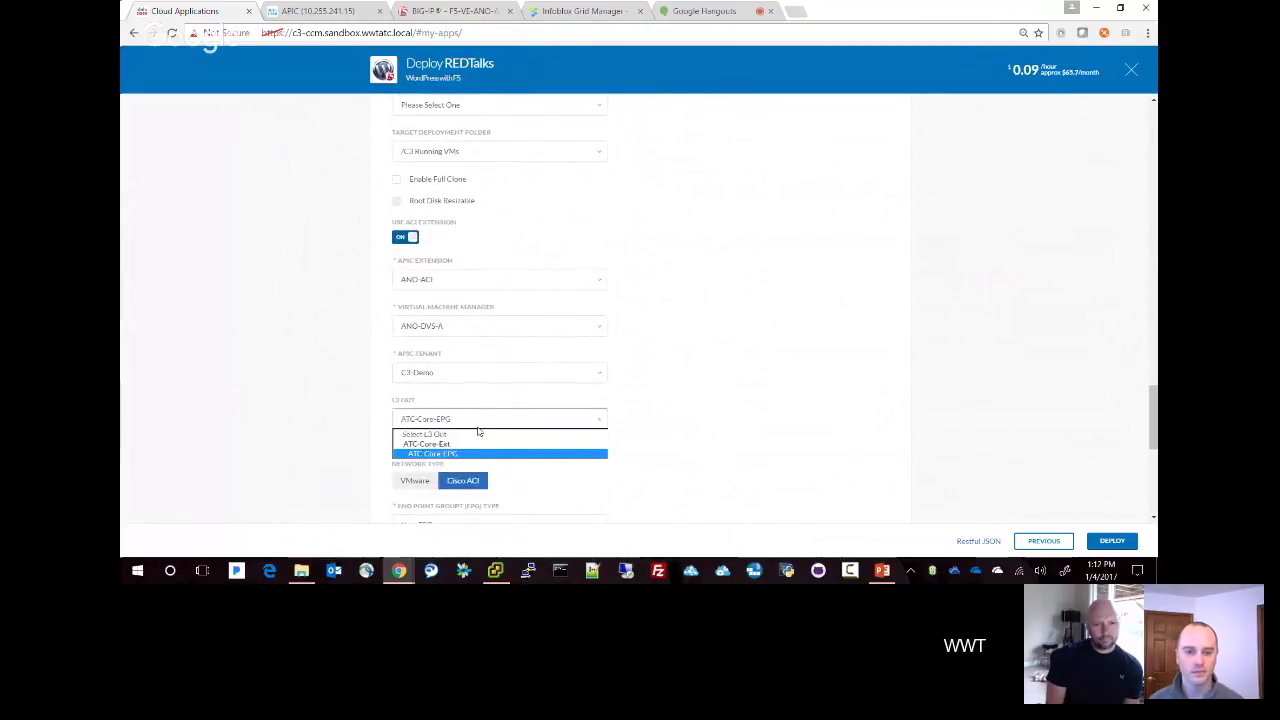
{"action": "left_click", "coordinate": [478, 433]}
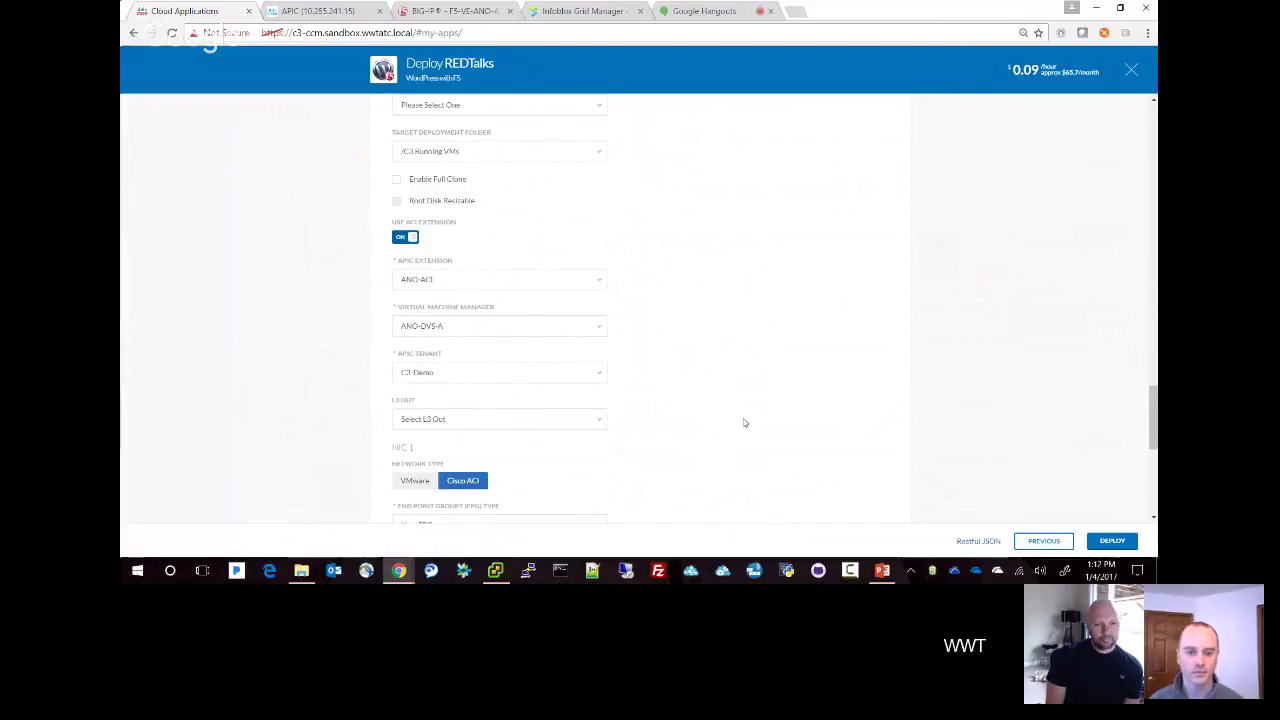
{"action": "scroll", "coordinate": [710, 395], "scroll_direction": "down", "scroll_amount": 3}
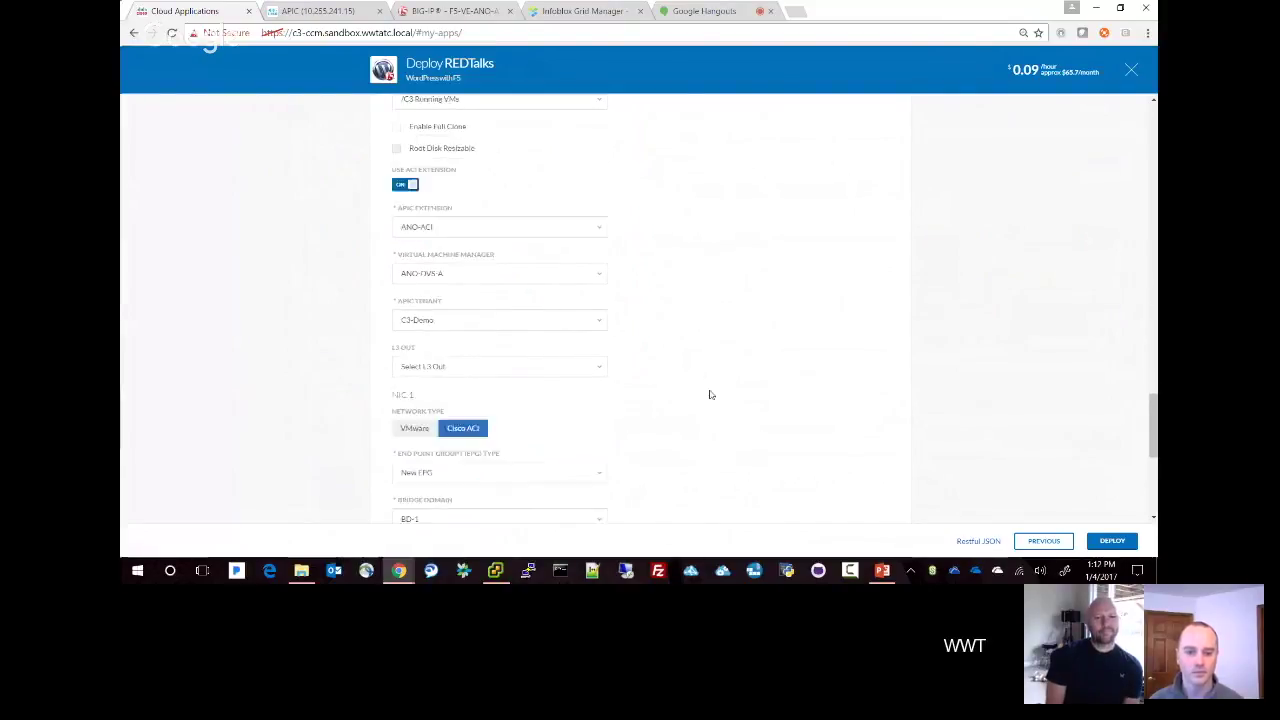
{"action": "scroll", "coordinate": [715, 390], "scroll_direction": "down", "scroll_amount": 2}
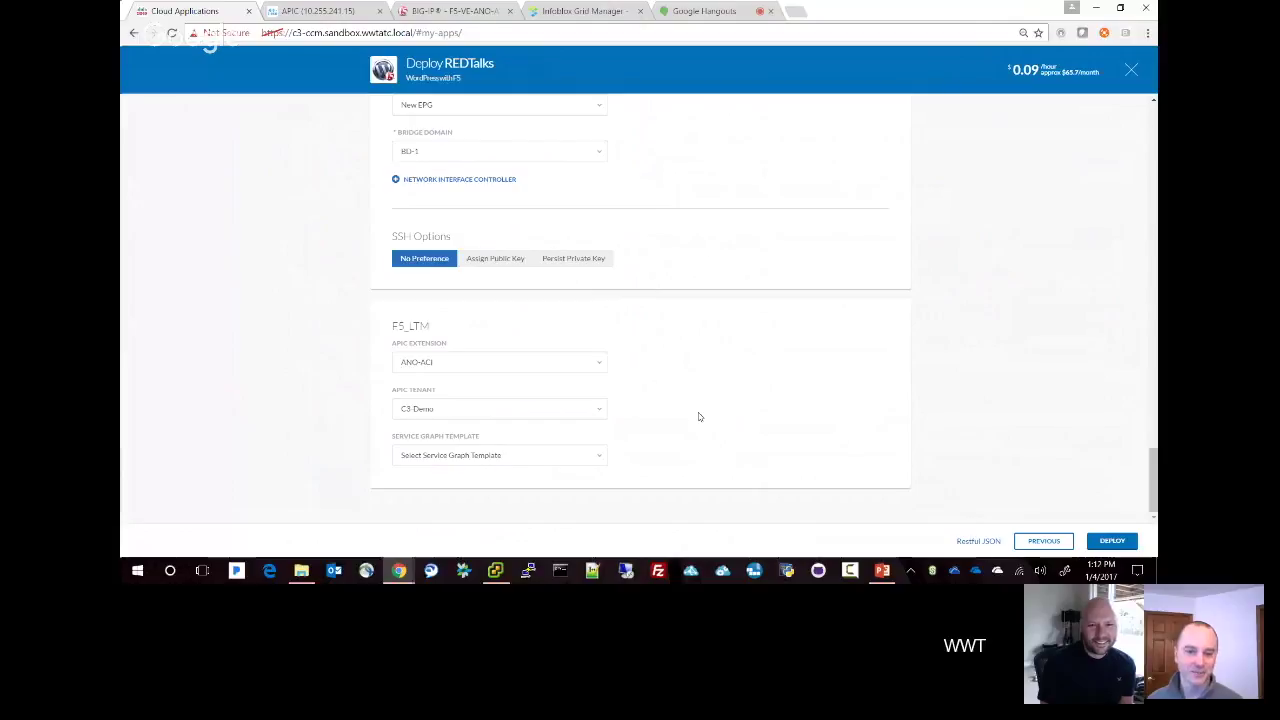
{"action": "left_click", "coordinate": [980, 541]}
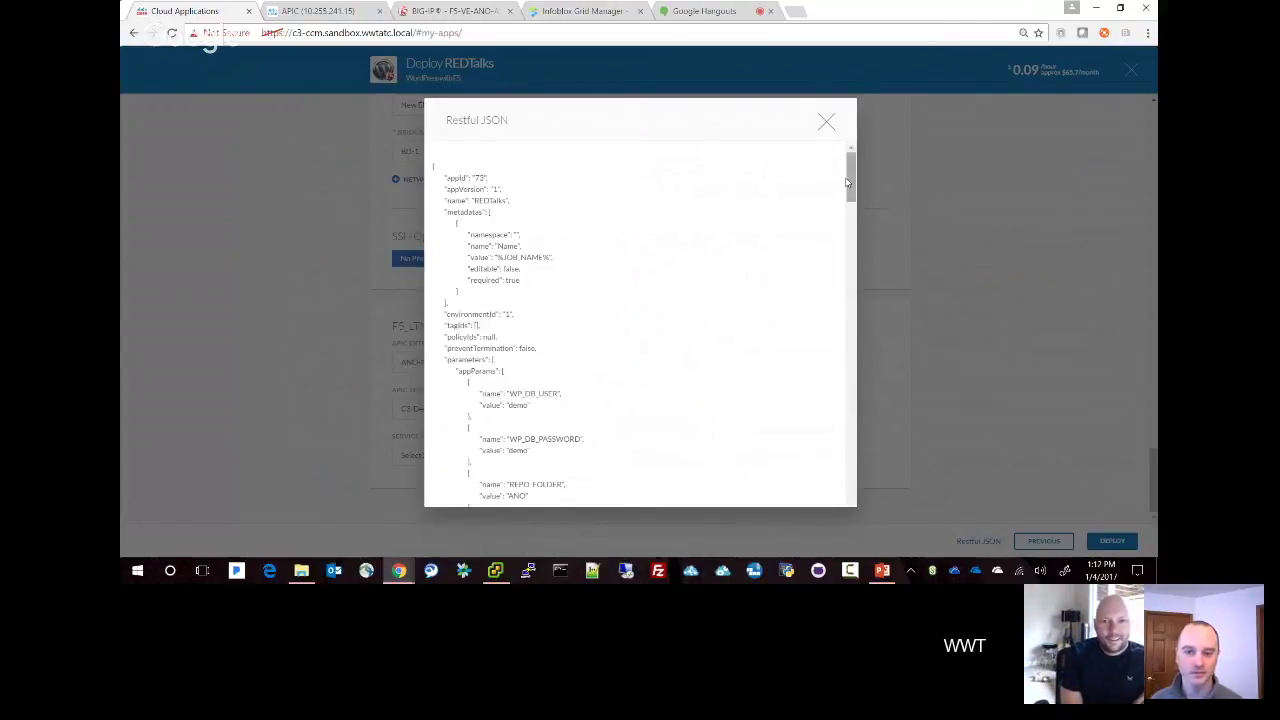
{"action": "left_click_drag", "start_coordinate": [847, 182], "coordinate": [810, 205]}
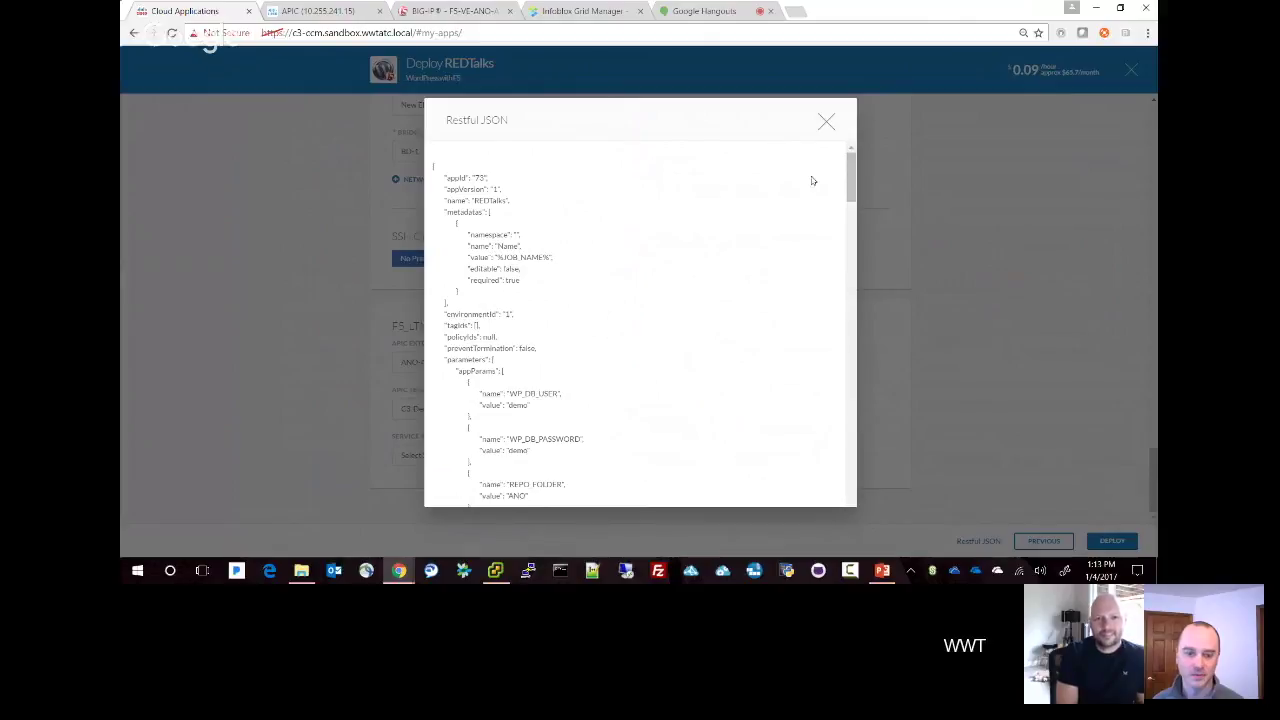
{"action": "left_click_drag", "start_coordinate": [850, 168], "coordinate": [779, 157]}
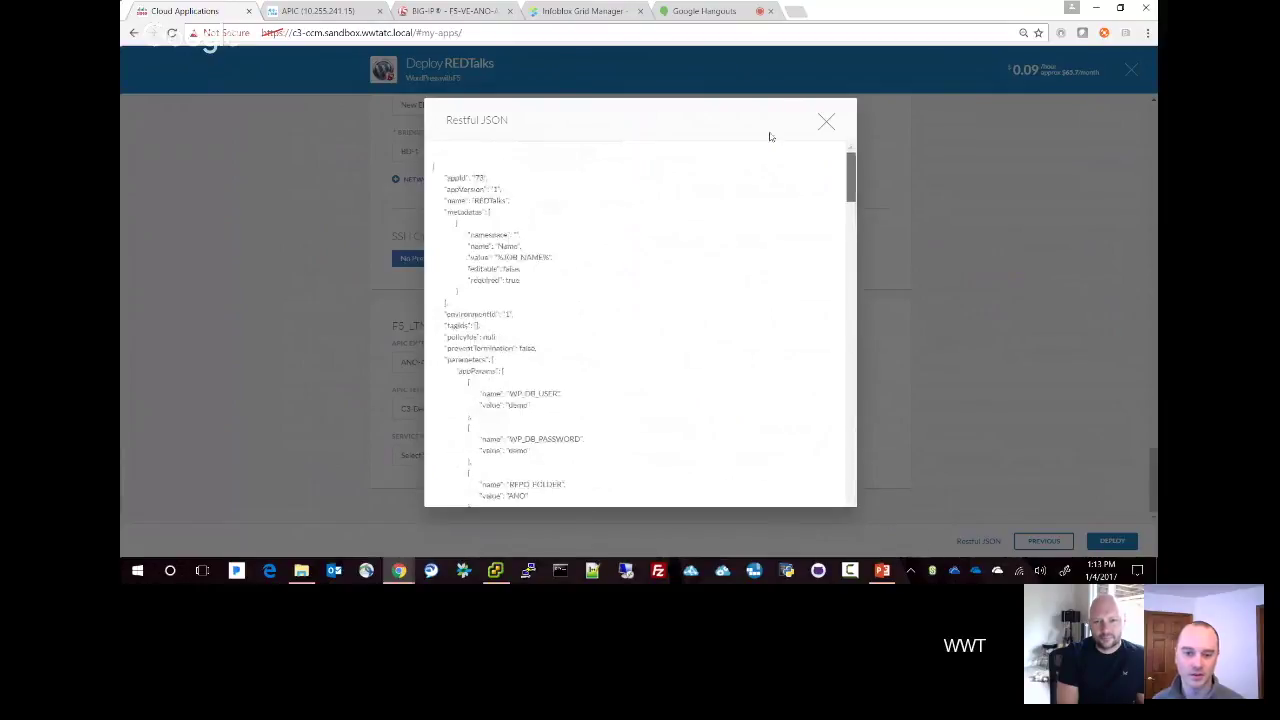
{"action": "left_click", "coordinate": [826, 122]}
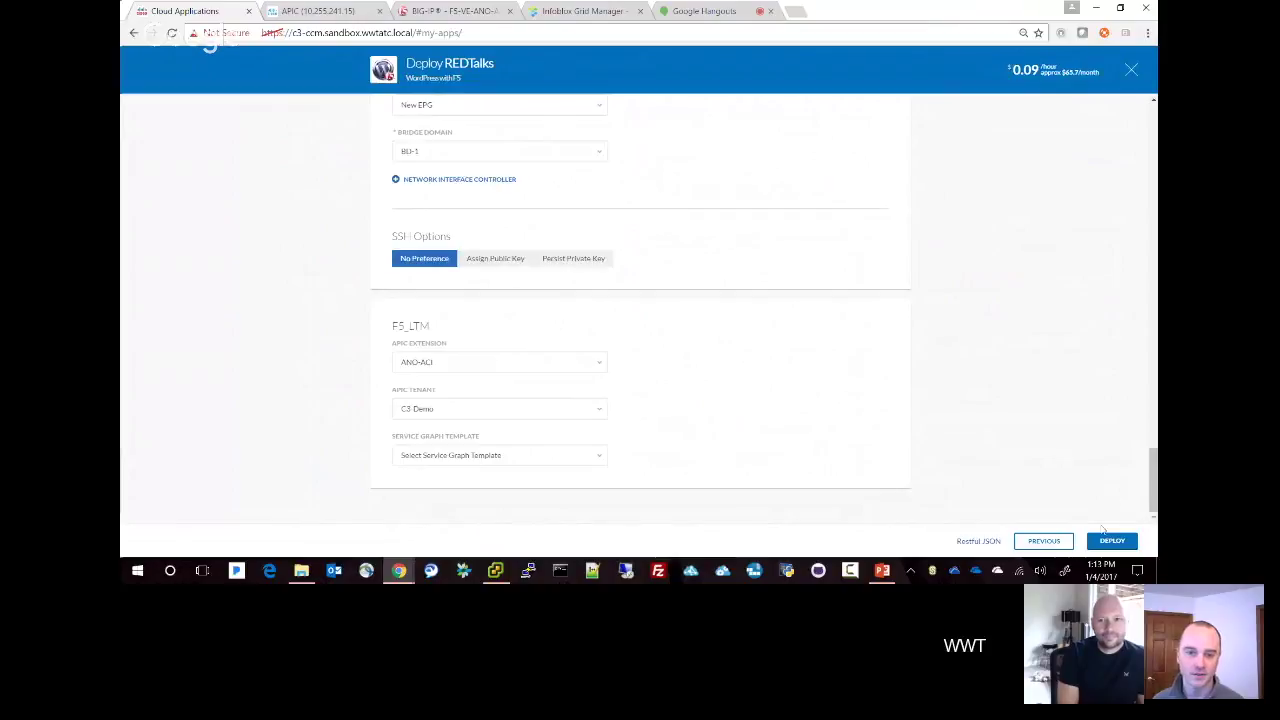
- Submit the REDTalks deployment and check its job detail page
{"action": "left_click", "coordinate": [1112, 540]}
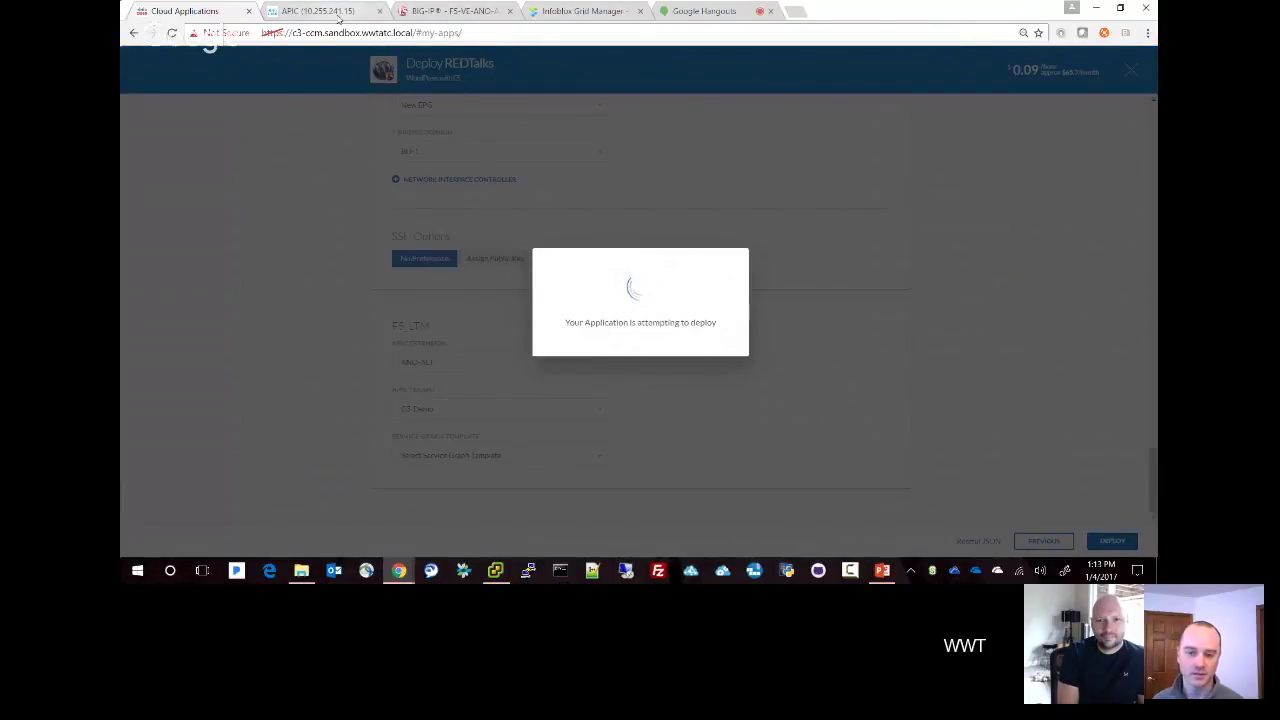
{"action": "left_click", "coordinate": [336, 14]}
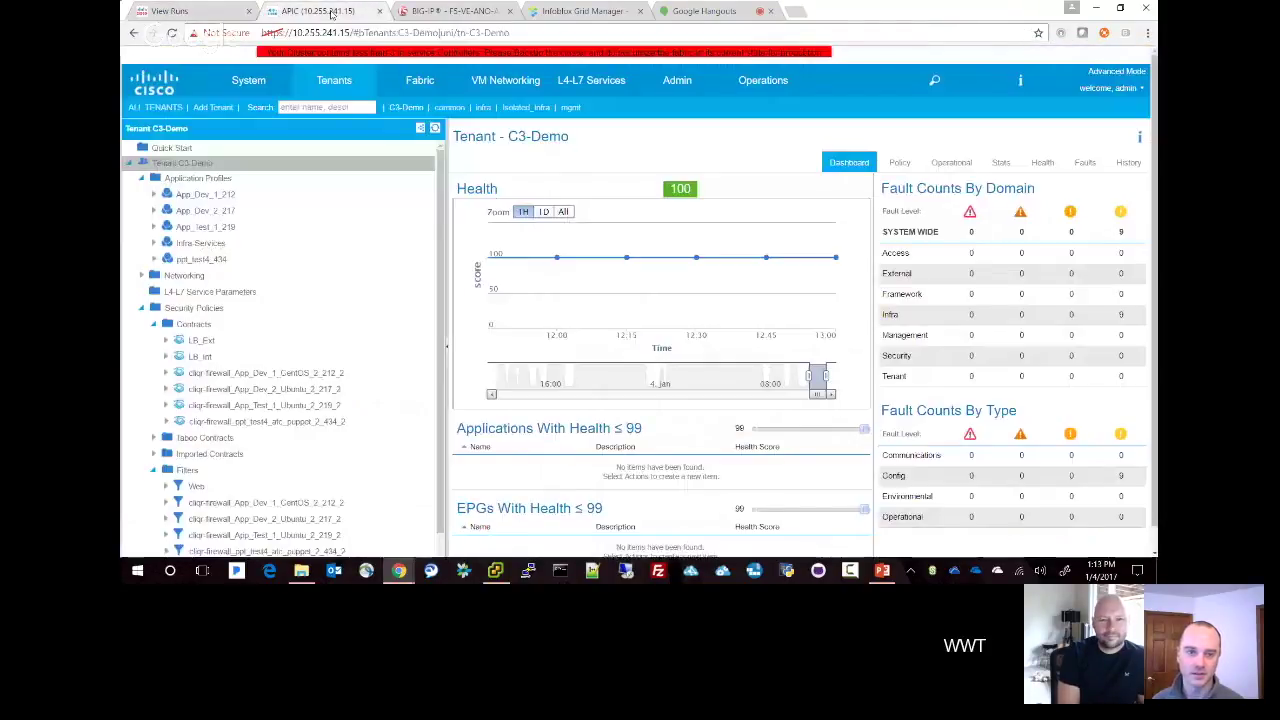
{"action": "key", "text": "ctrl+shift+Tab"}
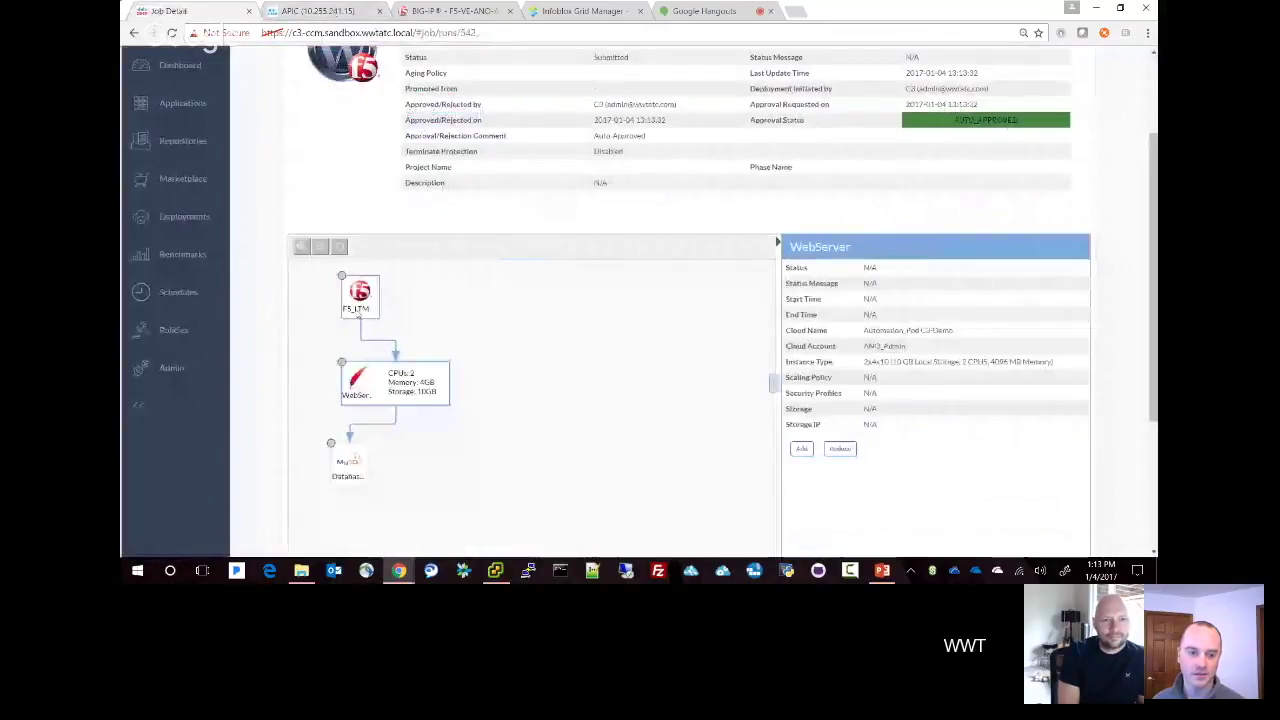
{"action": "scroll", "coordinate": [580, 330], "scroll_direction": "up", "scroll_amount": 2}
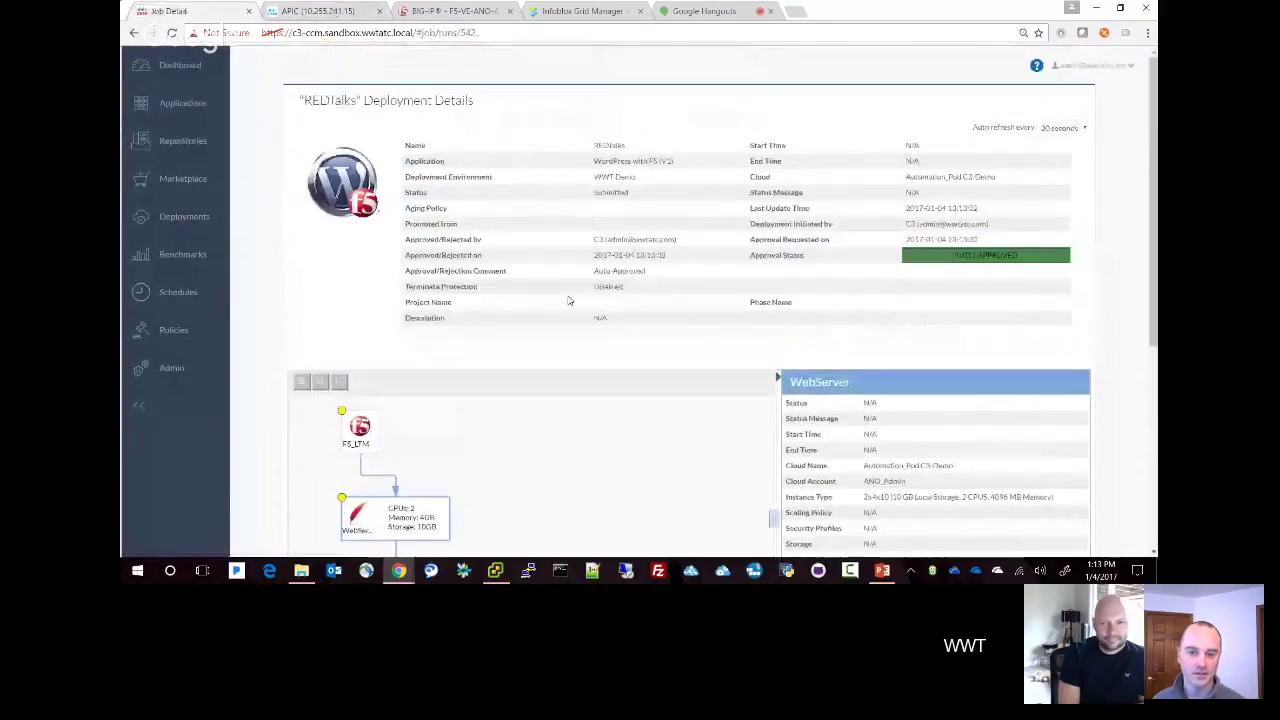
- Confirm the new REDTalks_542 application profile in APIC's C3-Demo tenant
{"action": "key", "text": "ctrl+Tab"}
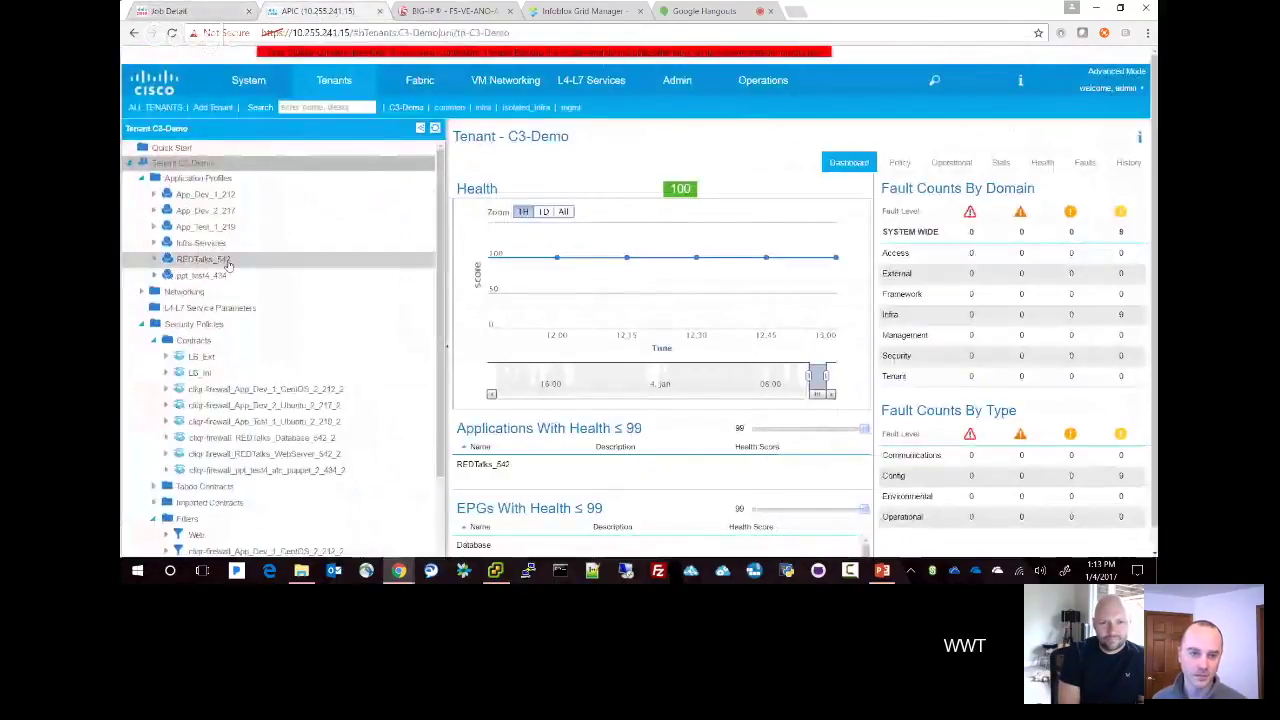
{"action": "scroll", "coordinate": [250, 300], "scroll_direction": "down", "scroll_amount": 3}
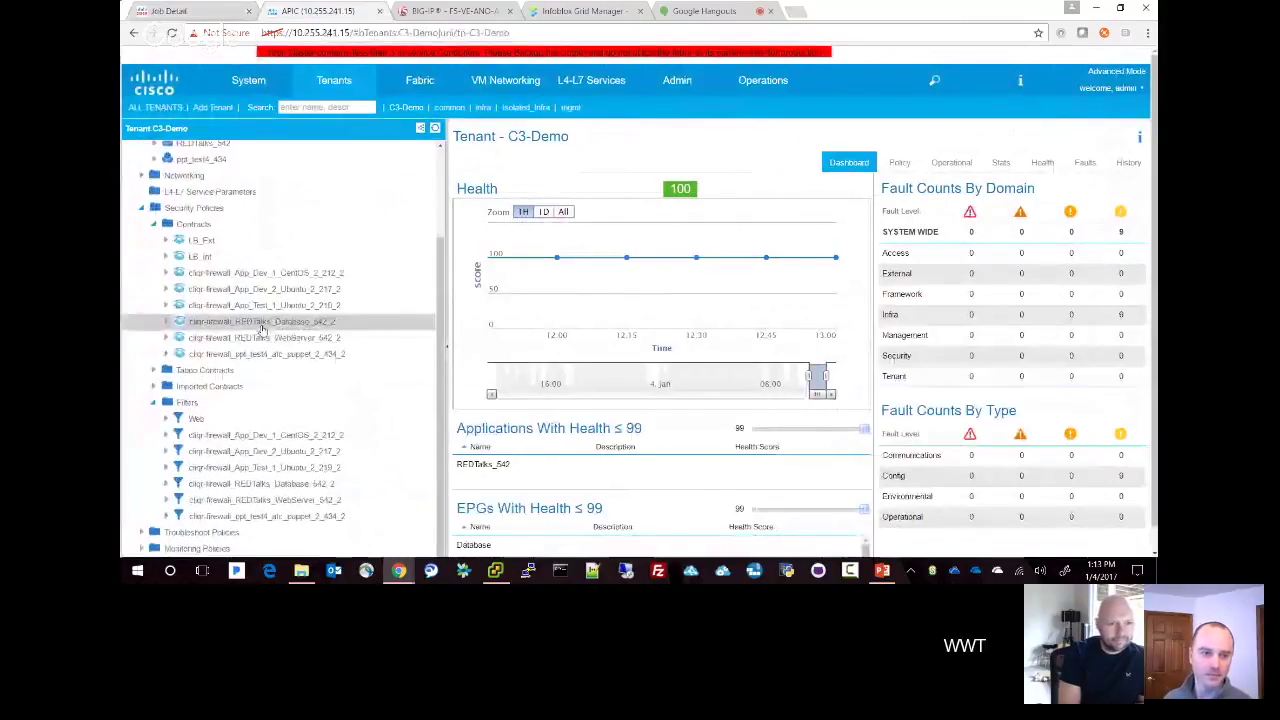
{"action": "left_click", "coordinate": [495, 570]}
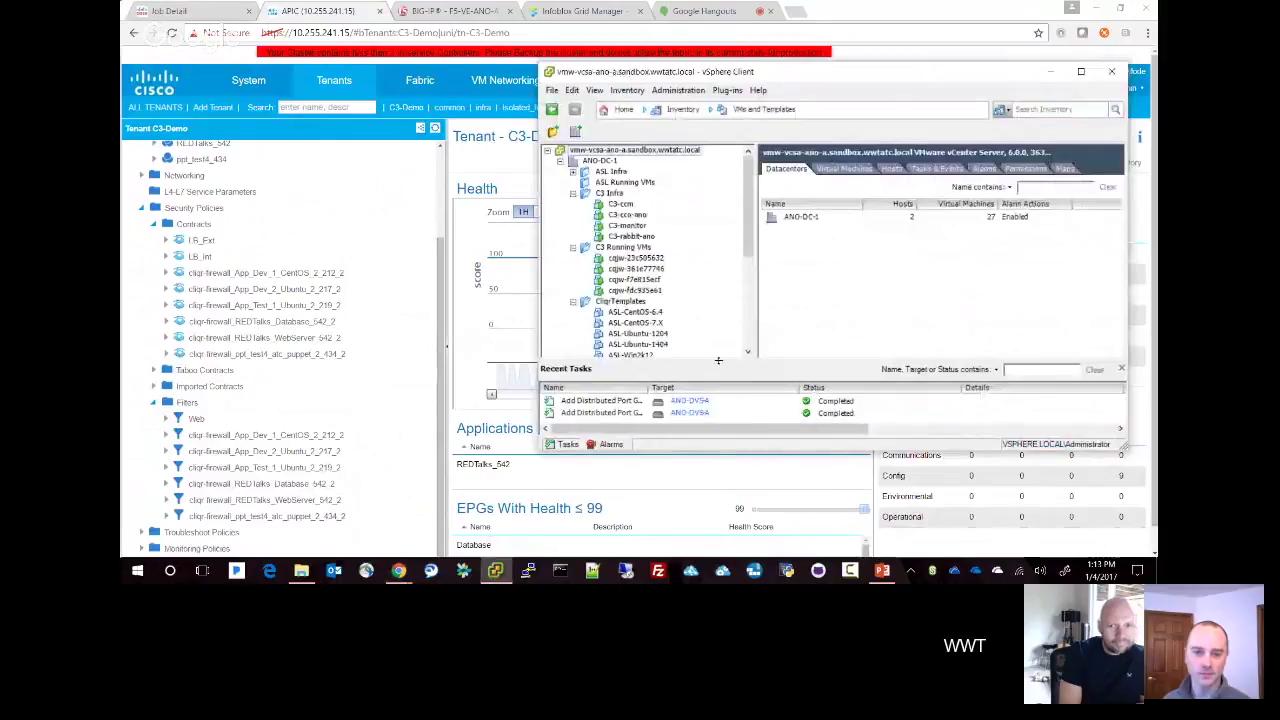
- Enlarge the Recent Tasks panel and watch new cqjw VMs appear under C3 Running VMs
{"action": "left_click_drag", "start_coordinate": [719, 361], "coordinate": [720, 320]}
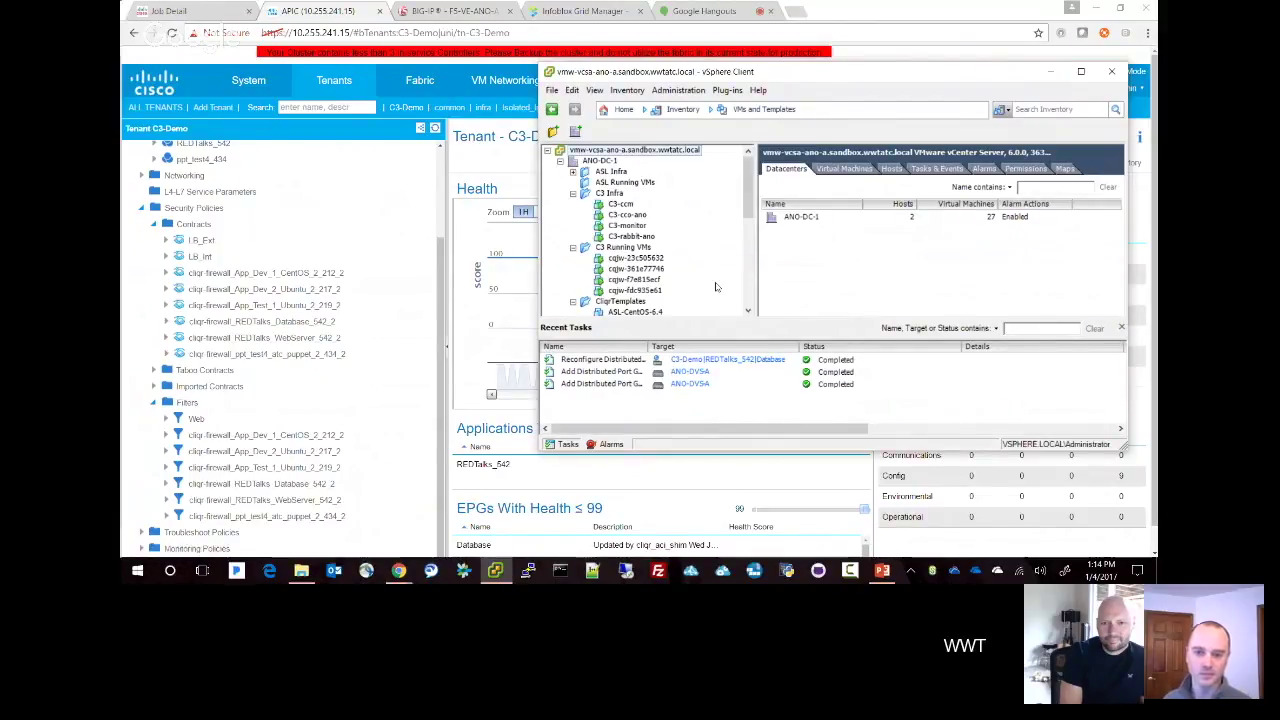
{"action": "scroll", "coordinate": [712, 268], "scroll_direction": "down", "scroll_amount": 2}
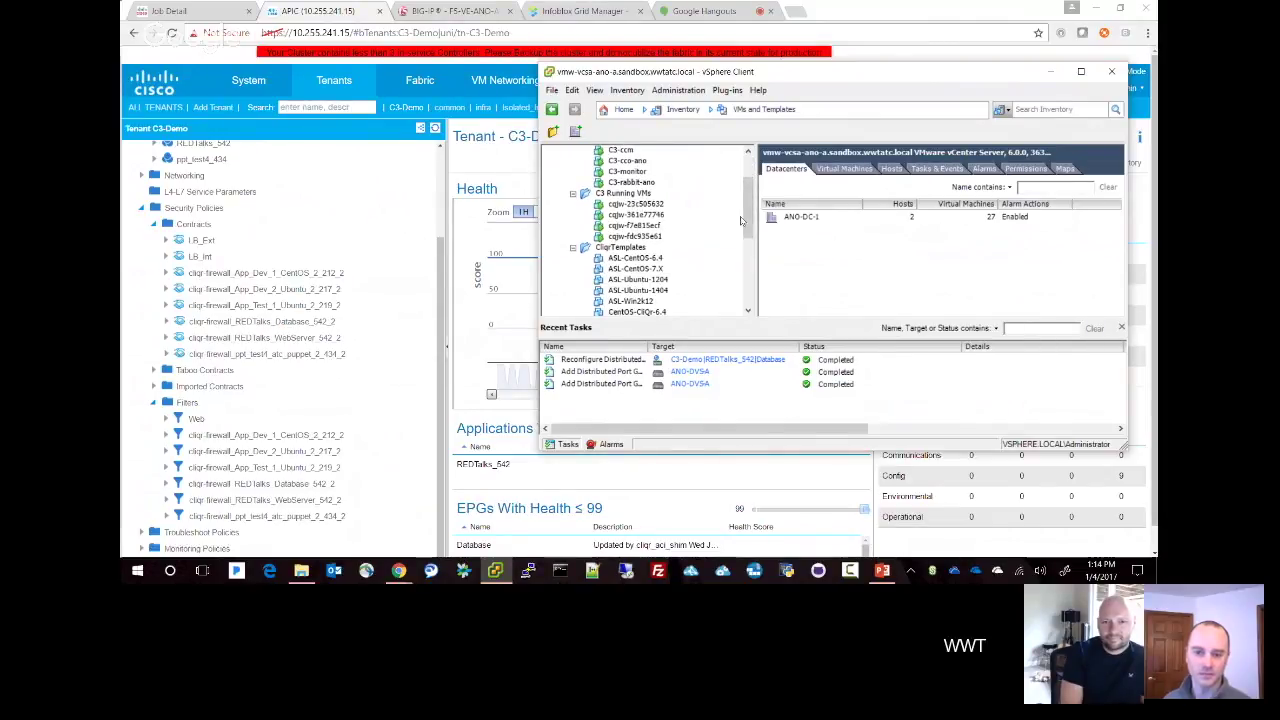
{"action": "left_click_drag", "start_coordinate": [751, 214], "coordinate": [752, 224]}
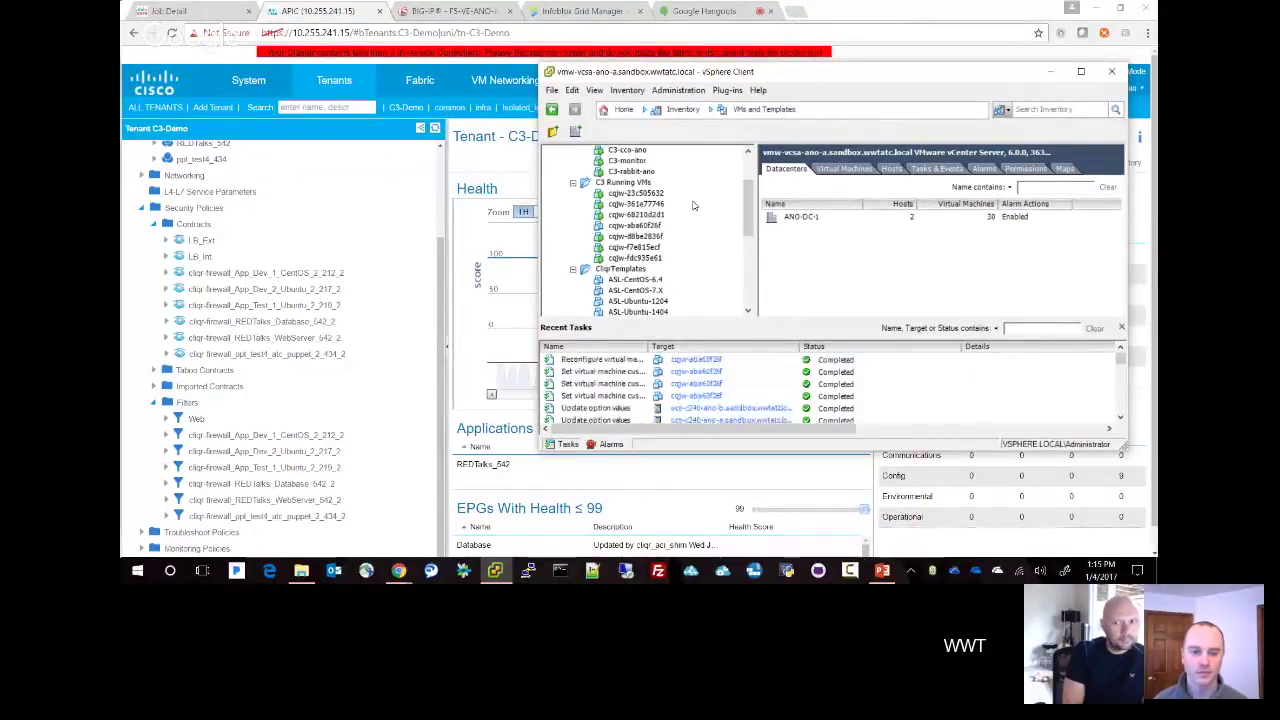
- Return to the REDTalks job detail page, showing status In Progress, and find the topology
{"action": "left_click", "coordinate": [213, 14]}
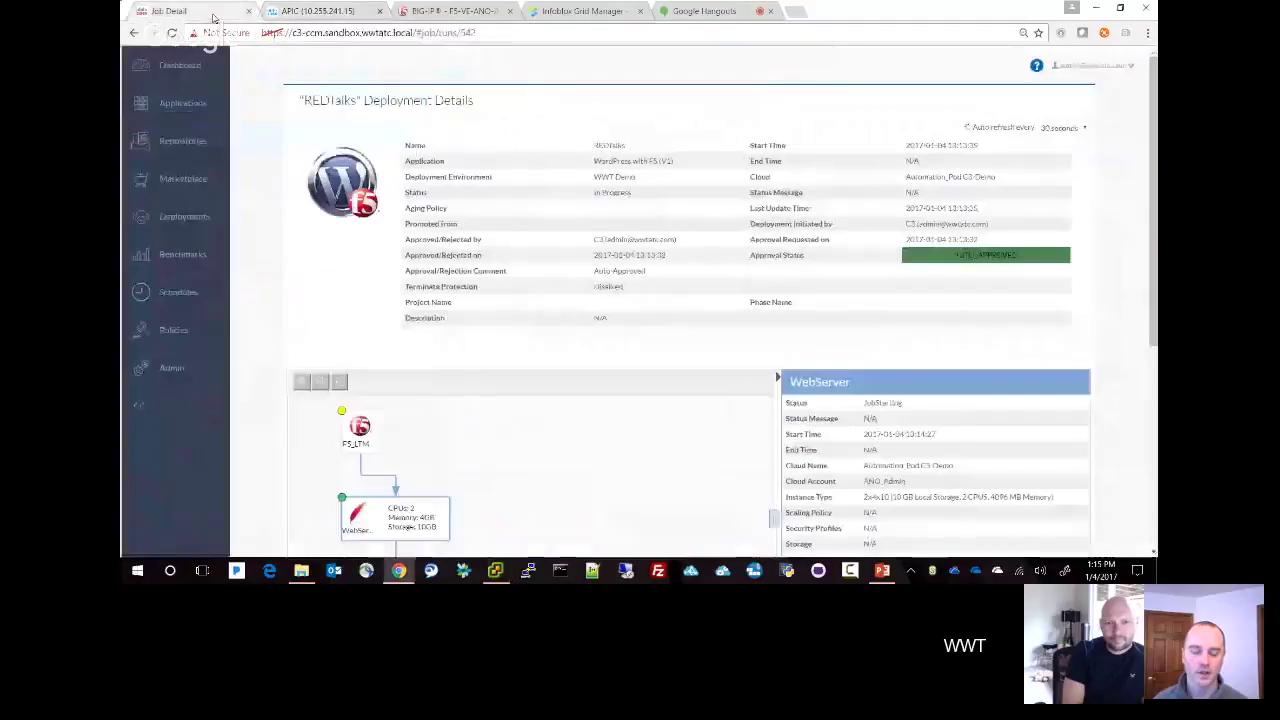
{"action": "scroll", "coordinate": [412, 354], "scroll_direction": "down", "scroll_amount": 2}
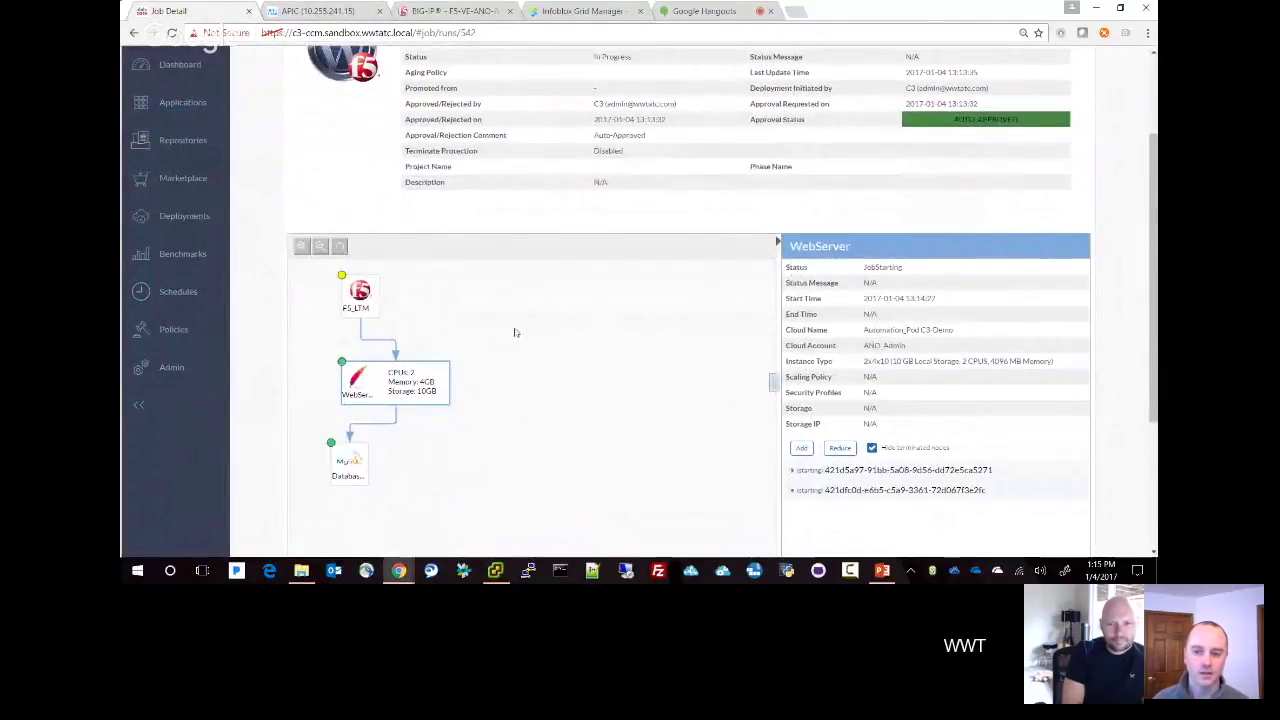
{"action": "scroll", "coordinate": [515, 332], "scroll_direction": "down", "scroll_amount": 2}
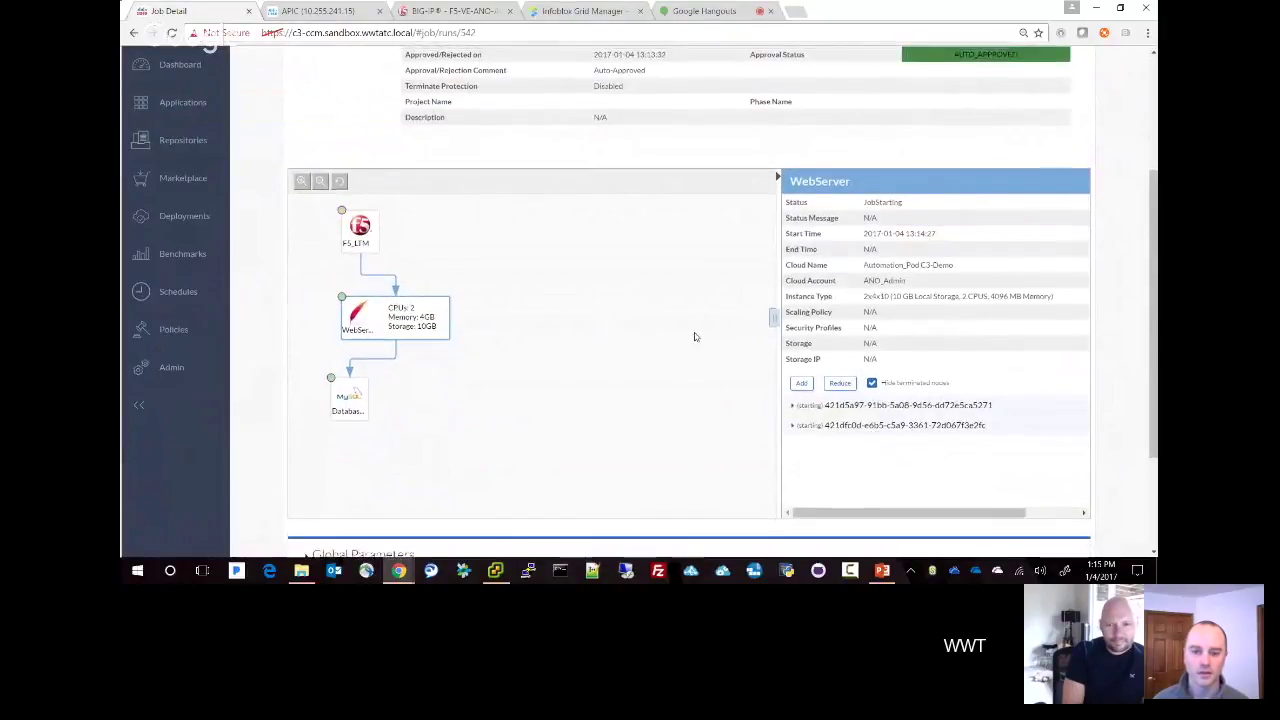
{"action": "scroll", "coordinate": [958, 156], "scroll_direction": "up", "scroll_amount": 3}
{"action": "scroll", "coordinate": [777, 351], "scroll_direction": "down", "scroll_amount": 5}
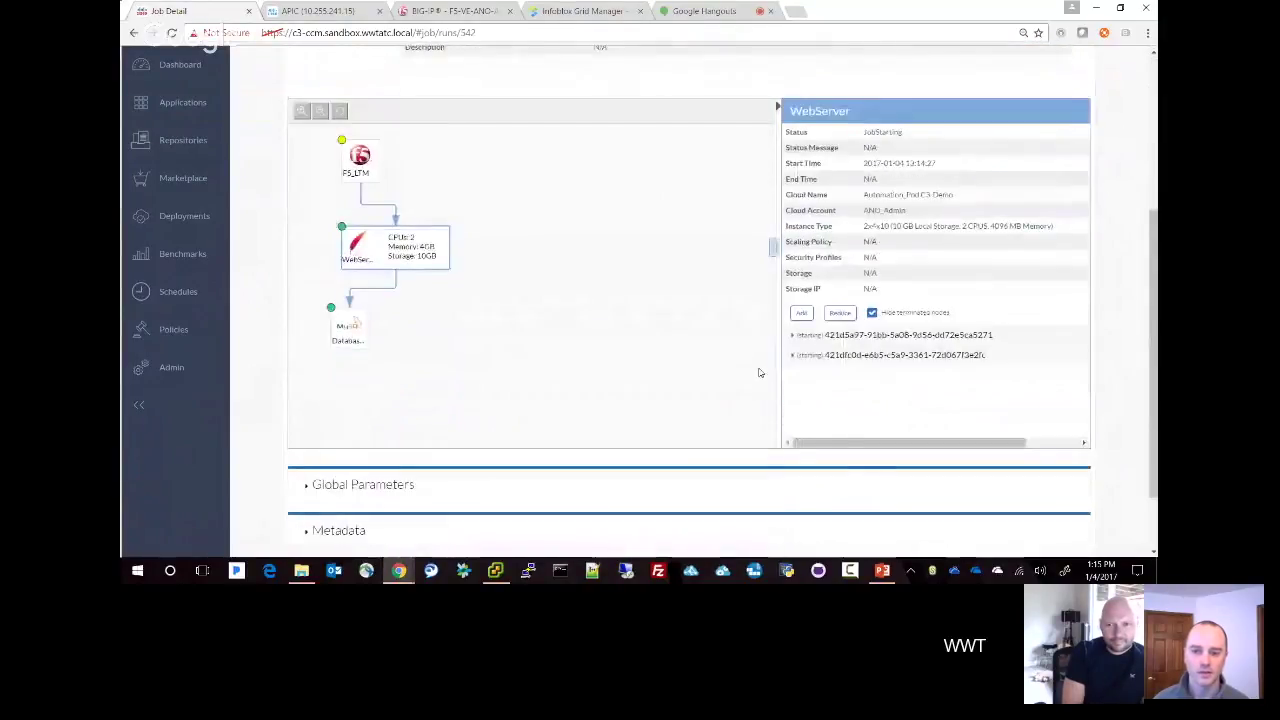
- Expand the WebServer node entries to show zone ANO-DC-1 and NIC eth0
{"action": "left_click", "coordinate": [816, 342]}
{"action": "scroll", "coordinate": [886, 360], "scroll_direction": "down", "scroll_amount": 1}
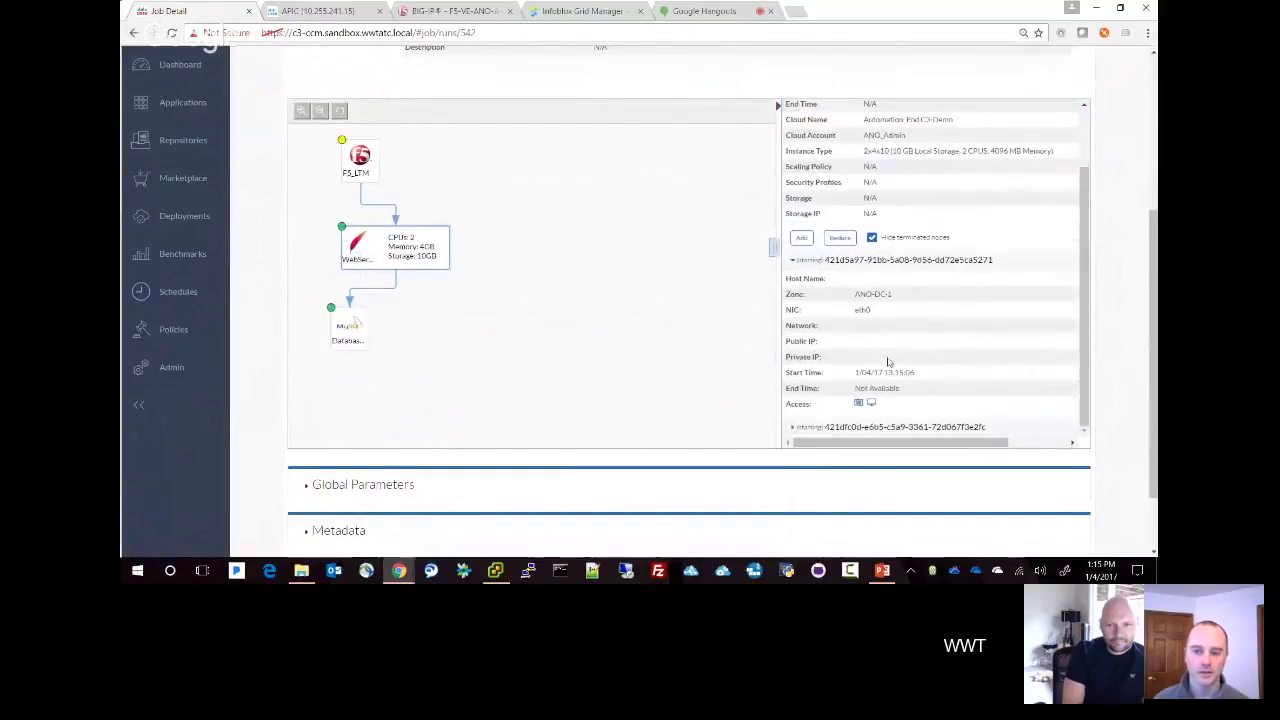
{"action": "scroll", "coordinate": [886, 368], "scroll_direction": "down", "scroll_amount": 2}
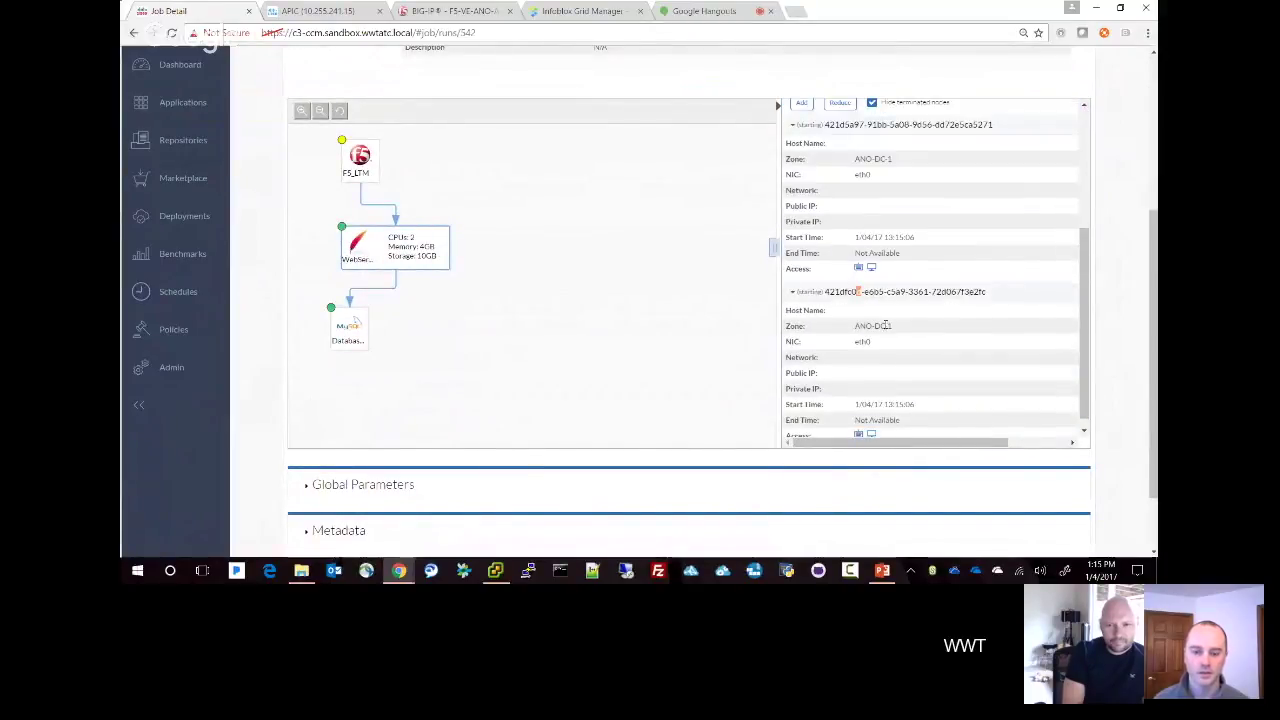
{"action": "scroll", "coordinate": [888, 335], "scroll_direction": "up", "scroll_amount": 1}
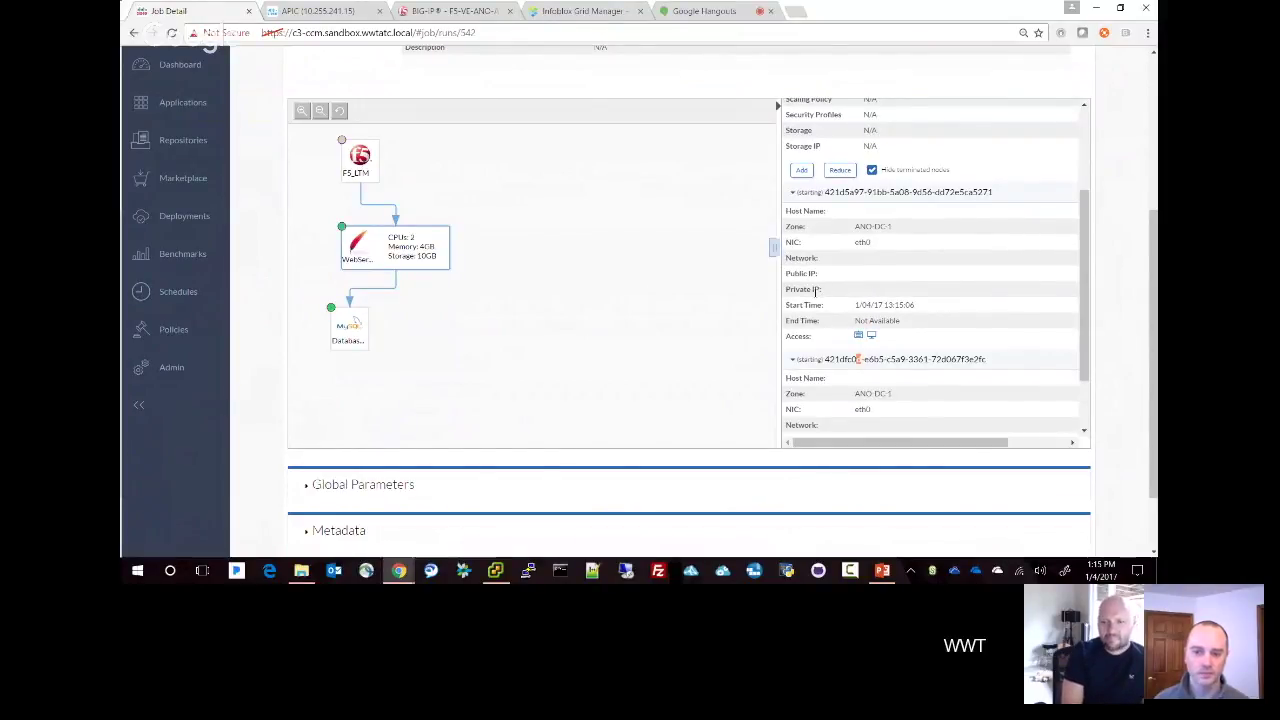
{"action": "scroll", "coordinate": [898, 367], "scroll_direction": "down", "scroll_amount": 2}
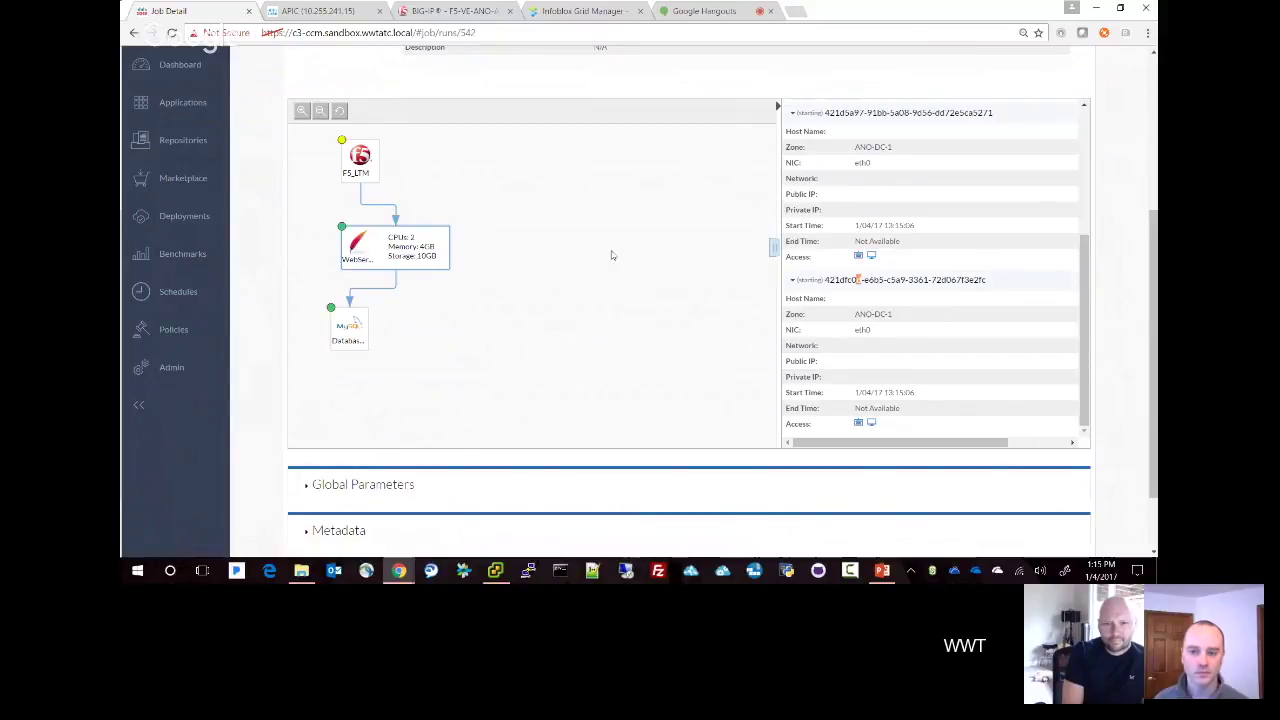
{"action": "scroll", "coordinate": [612, 255], "scroll_direction": "up", "scroll_amount": 4}
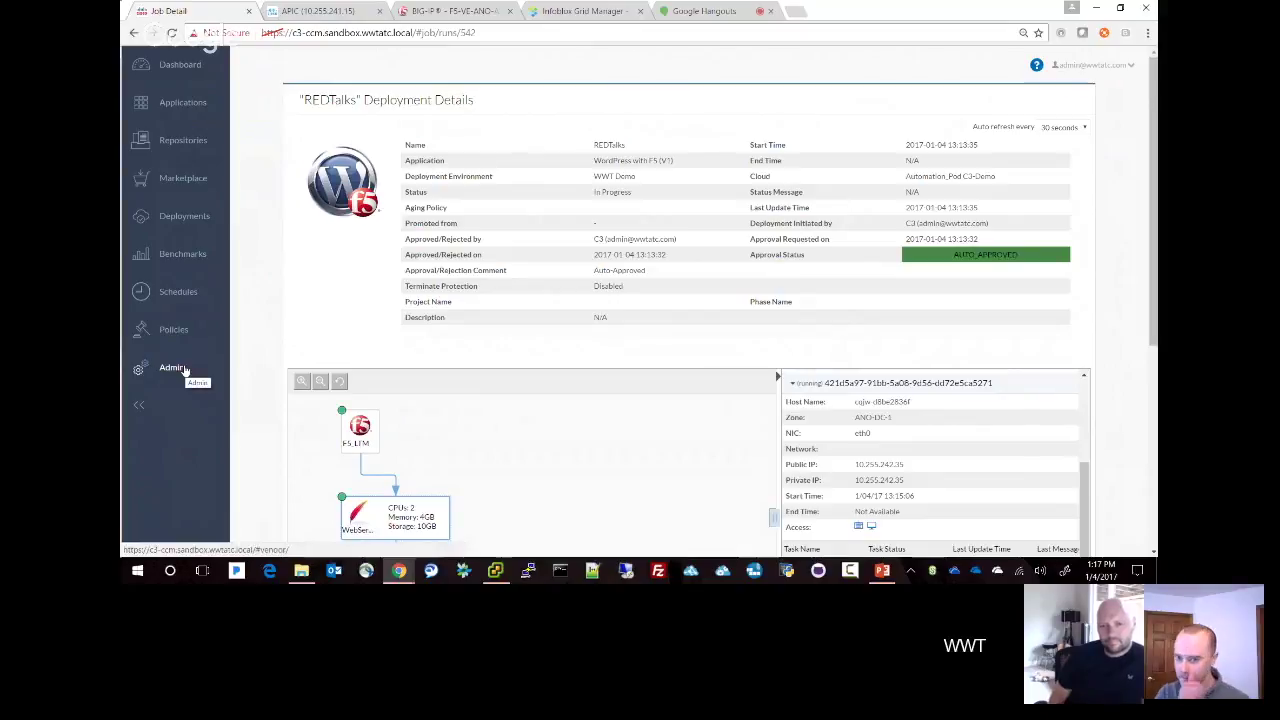
{"action": "left_click", "coordinate": [185, 370]}
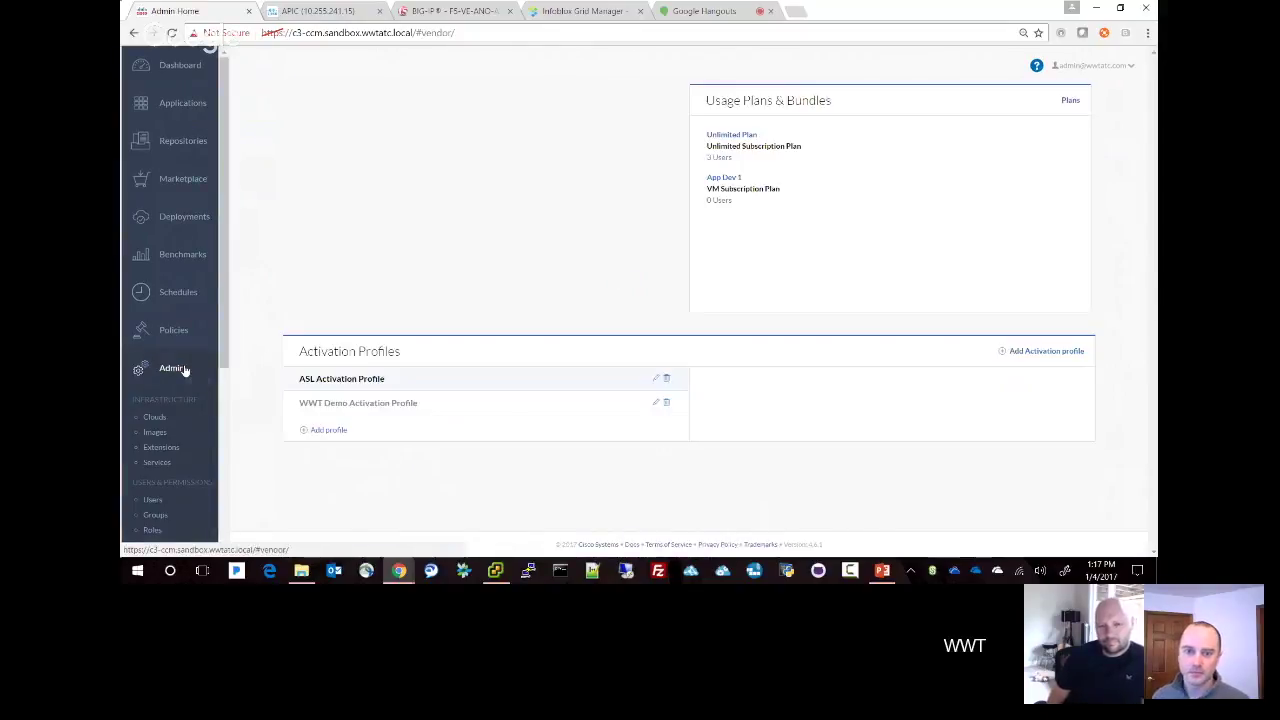
{"action": "left_click", "coordinate": [165, 110]}
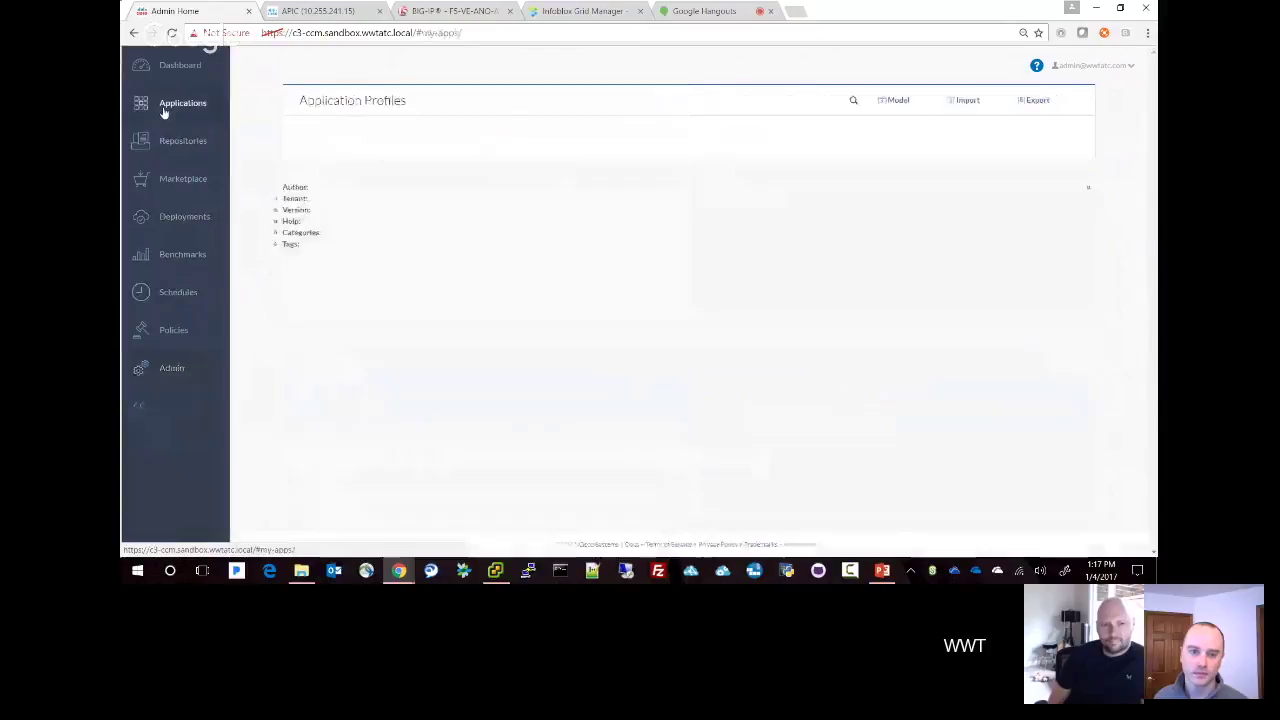
{"action": "left_click", "coordinate": [172, 222]}
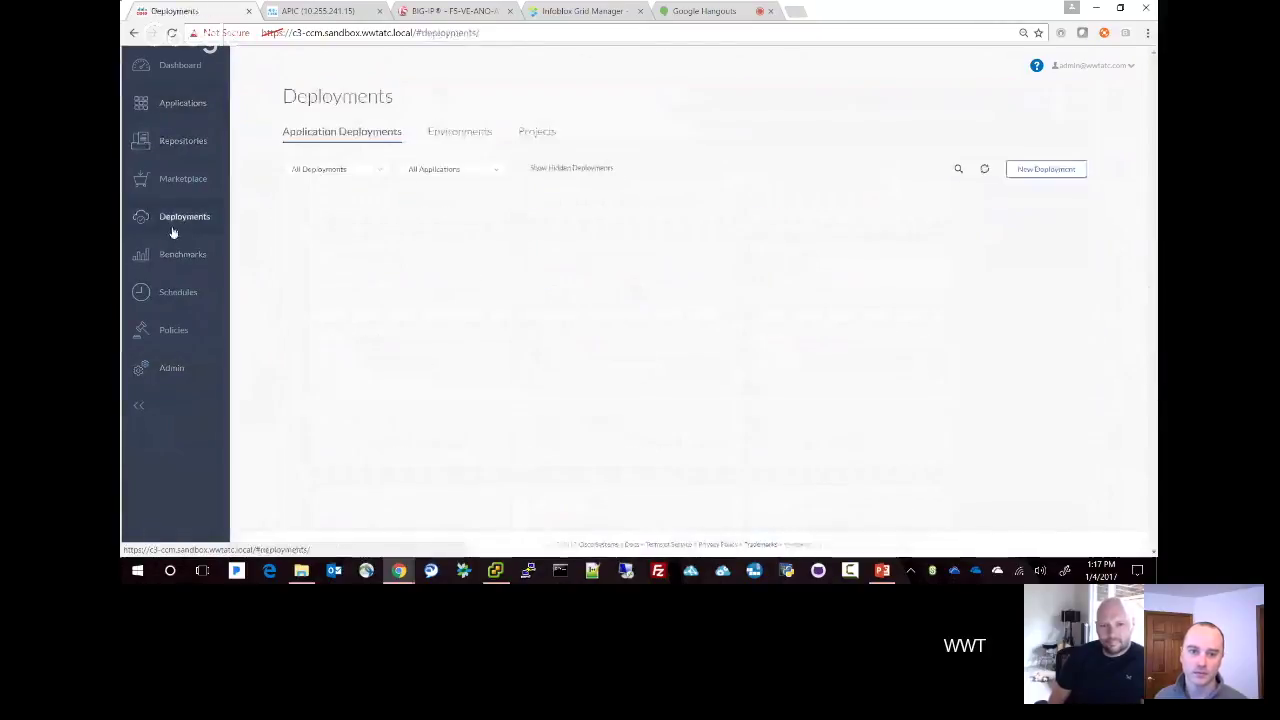
{"action": "left_click", "coordinate": [408, 249]}
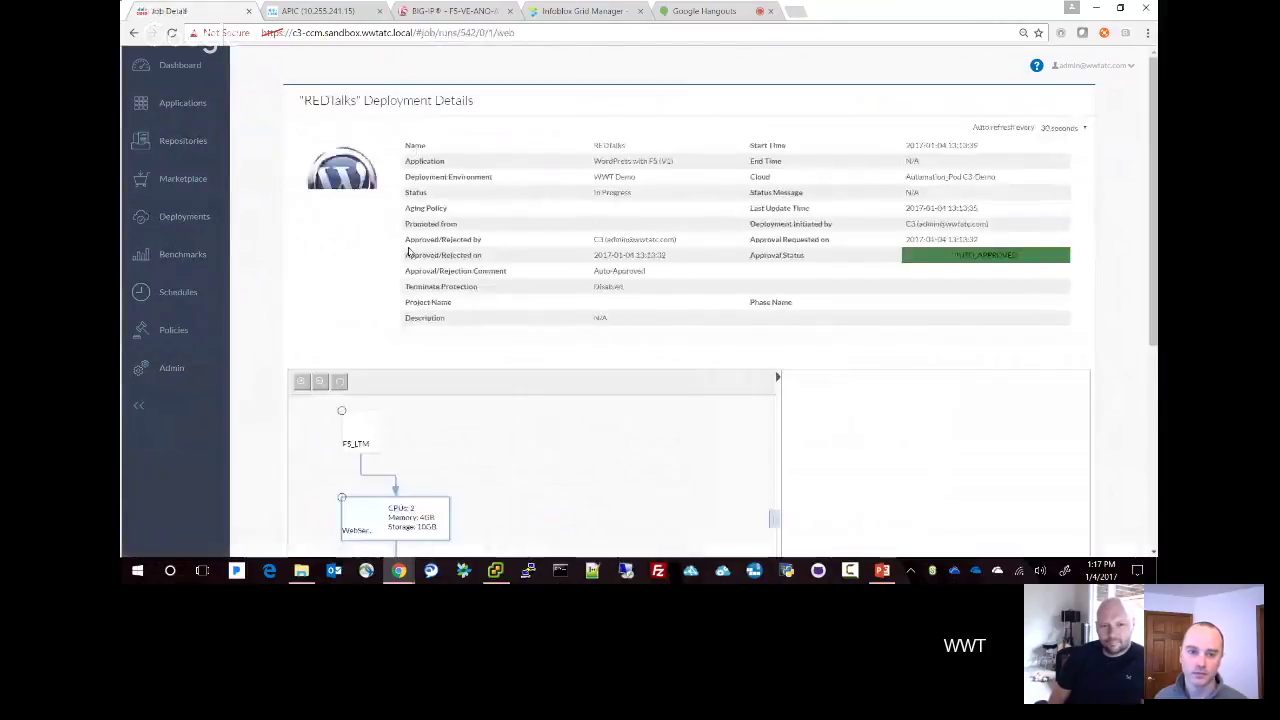
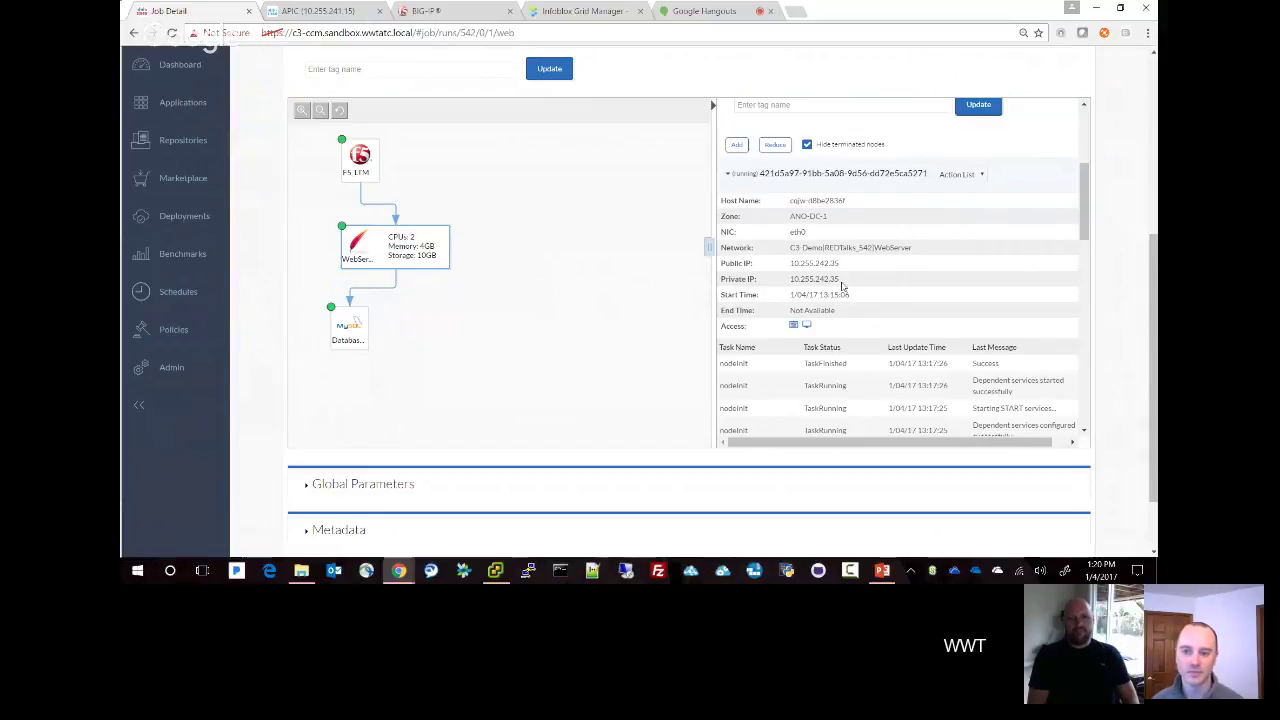
- Inspect the F5_LTM node's running instance details, then switch to the APIC tenant C3-Demo dashboard
{"action": "scroll", "coordinate": [842, 287], "scroll_direction": "down", "scroll_amount": 1}
{"action": "scroll", "coordinate": [844, 290], "scroll_direction": "down", "scroll_amount": 6}
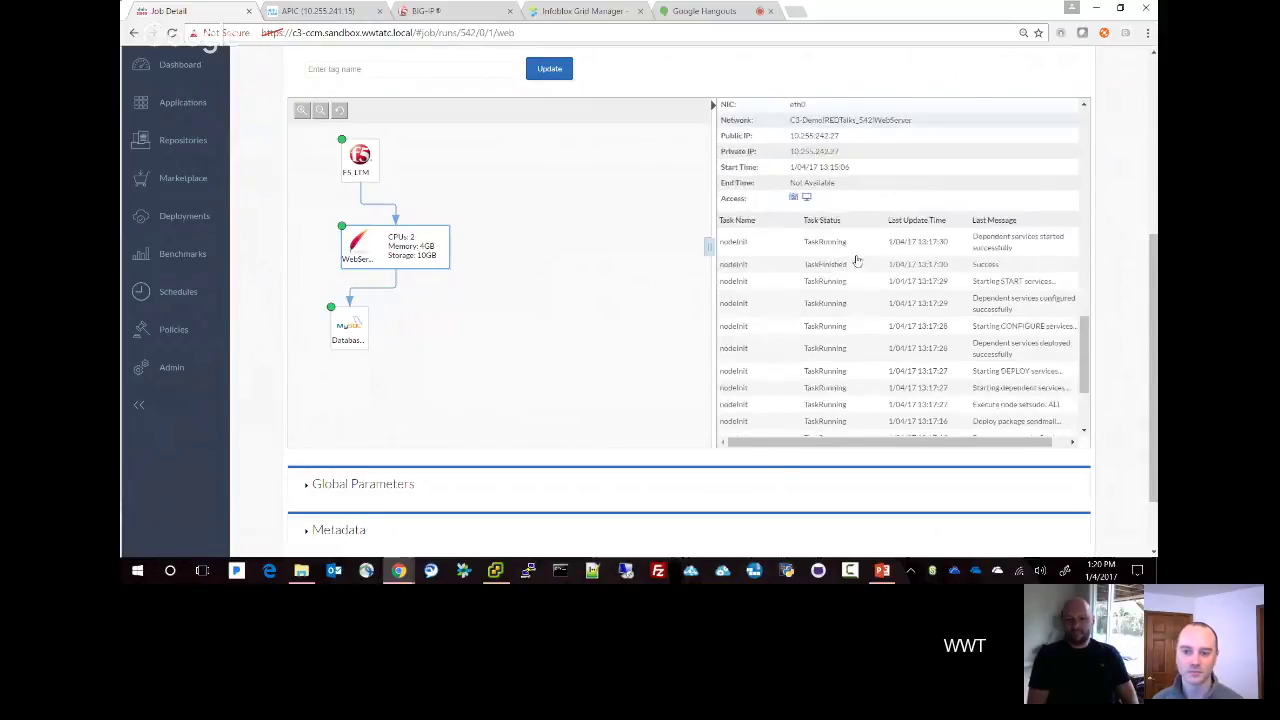
{"action": "scroll", "coordinate": [786, 275], "scroll_direction": "down", "scroll_amount": 3}
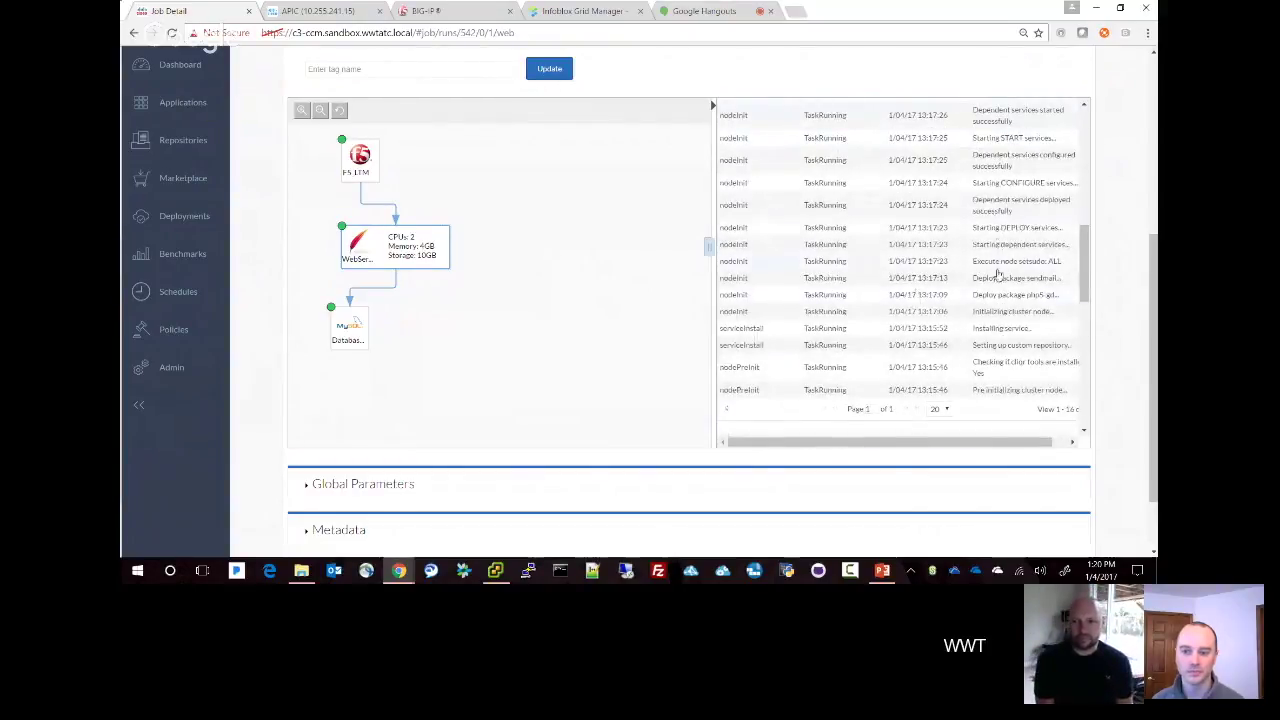
{"action": "scroll", "coordinate": [1008, 314], "scroll_direction": "up", "scroll_amount": 3}
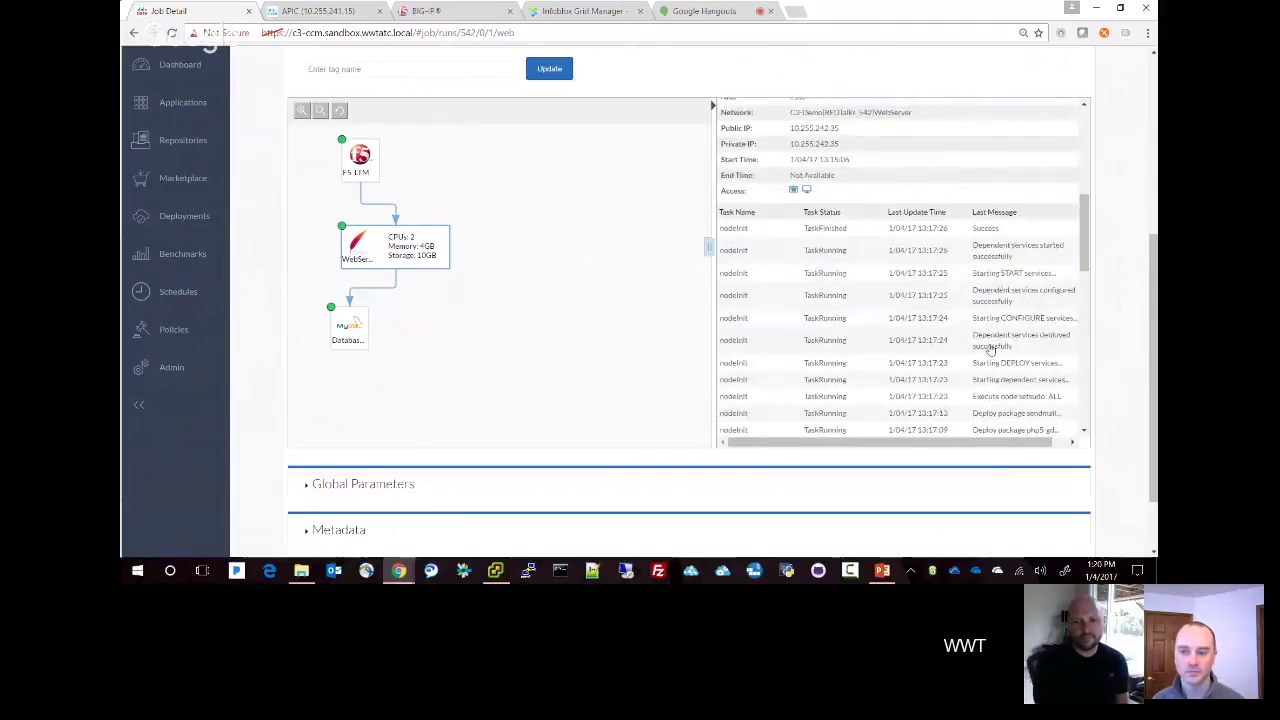
{"action": "scroll", "coordinate": [758, 250], "scroll_direction": "up", "scroll_amount": 2}
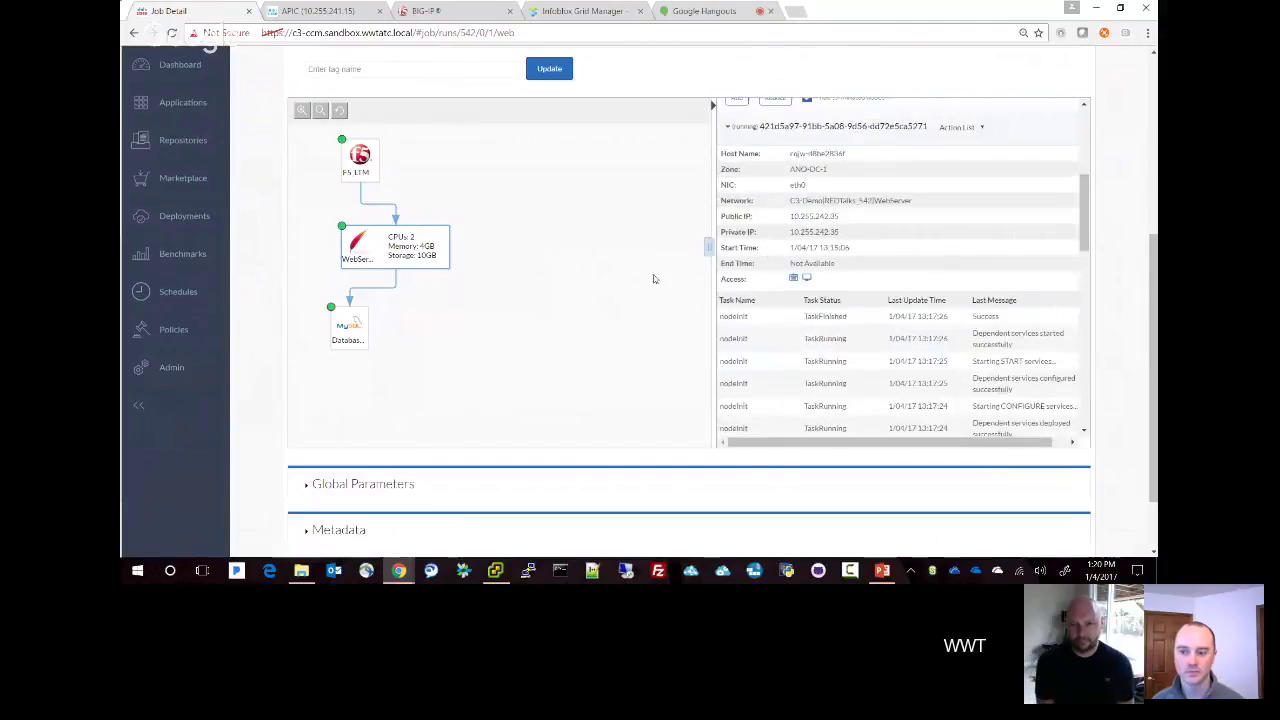
{"action": "left_click", "coordinate": [362, 160]}
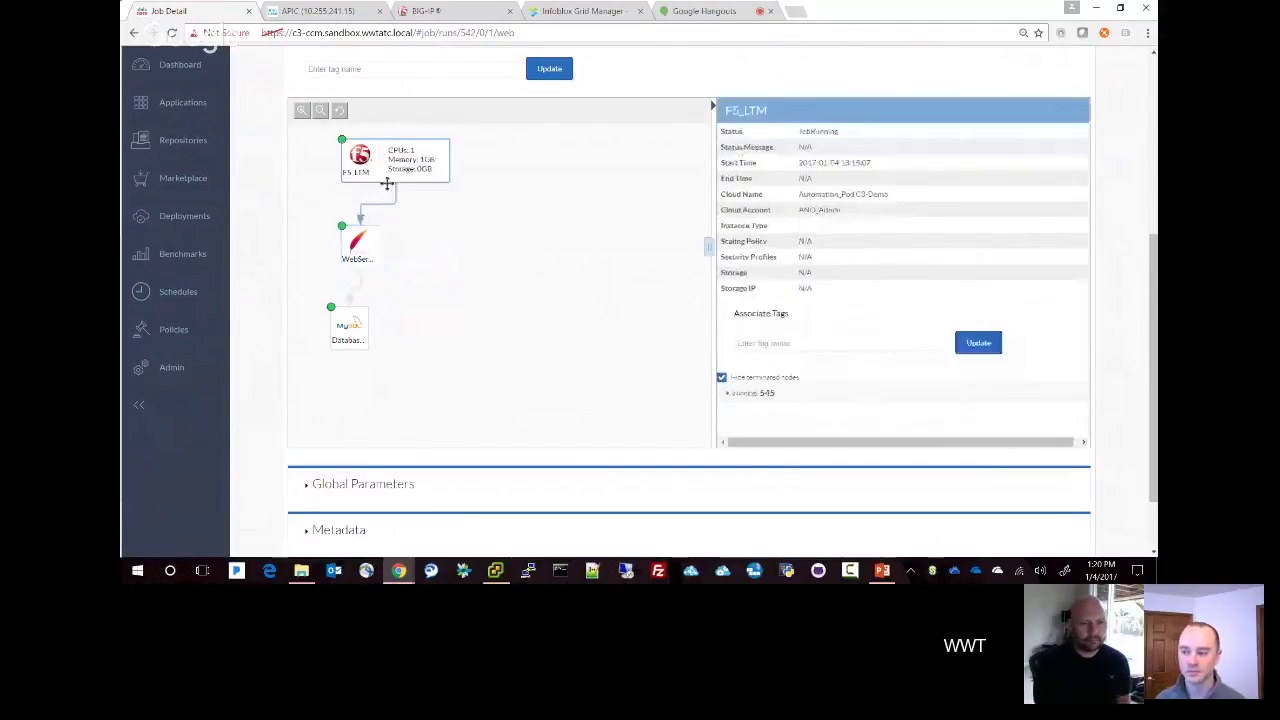
{"action": "left_click", "coordinate": [765, 392]}
{"action": "scroll", "coordinate": [1017, 370], "scroll_direction": "down", "scroll_amount": 5}
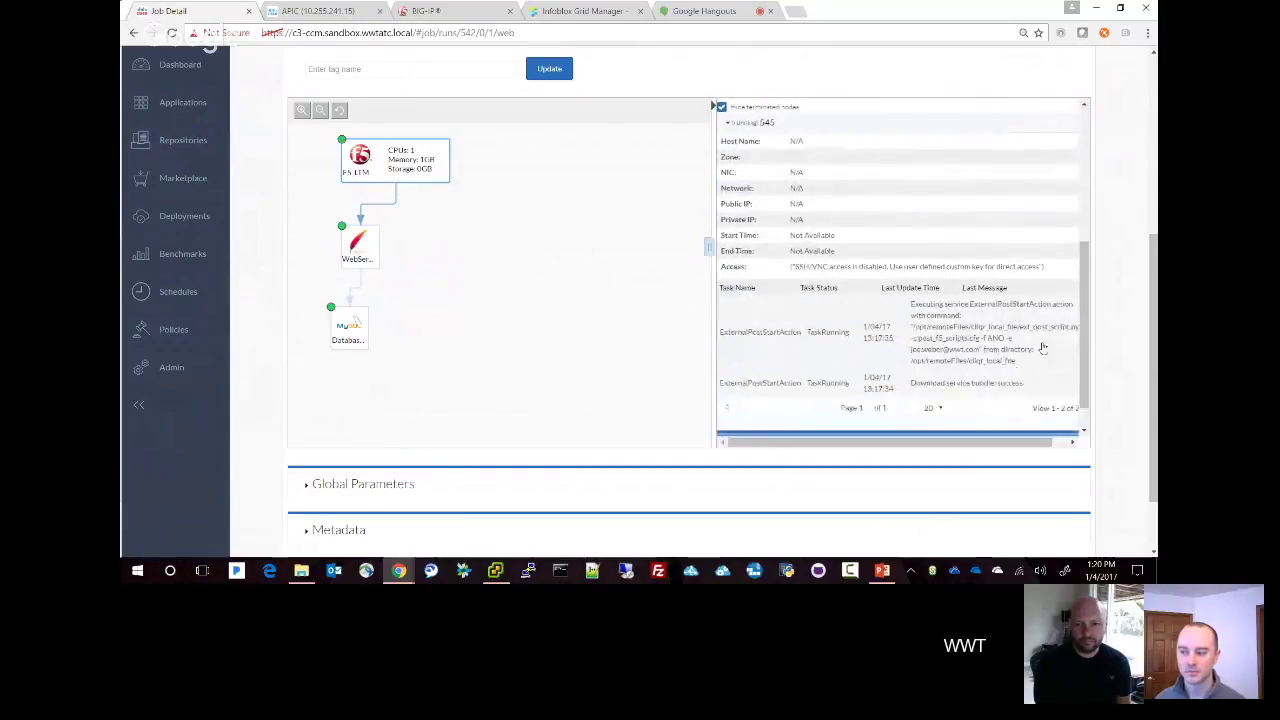
{"action": "scroll", "coordinate": [893, 335], "scroll_direction": "up", "scroll_amount": 3}
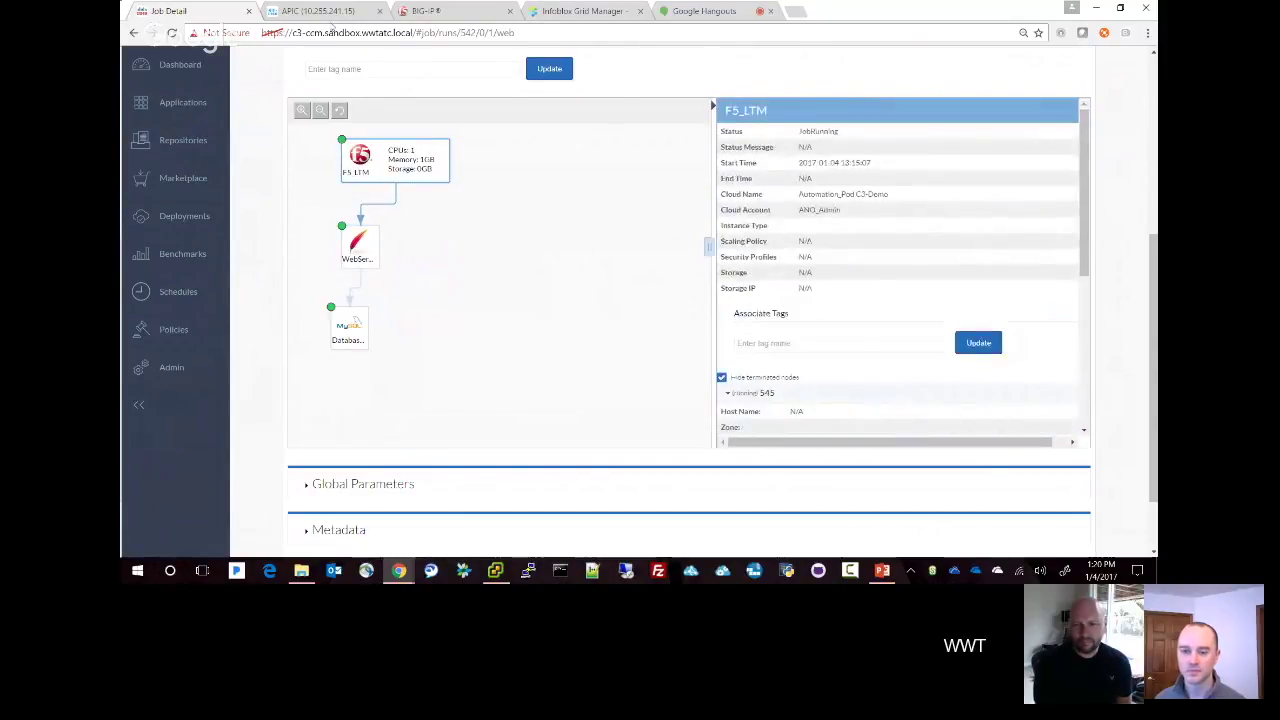
{"action": "left_click", "coordinate": [318, 14]}
{"action": "scroll", "coordinate": [189, 268], "scroll_direction": "up", "scroll_amount": 2}
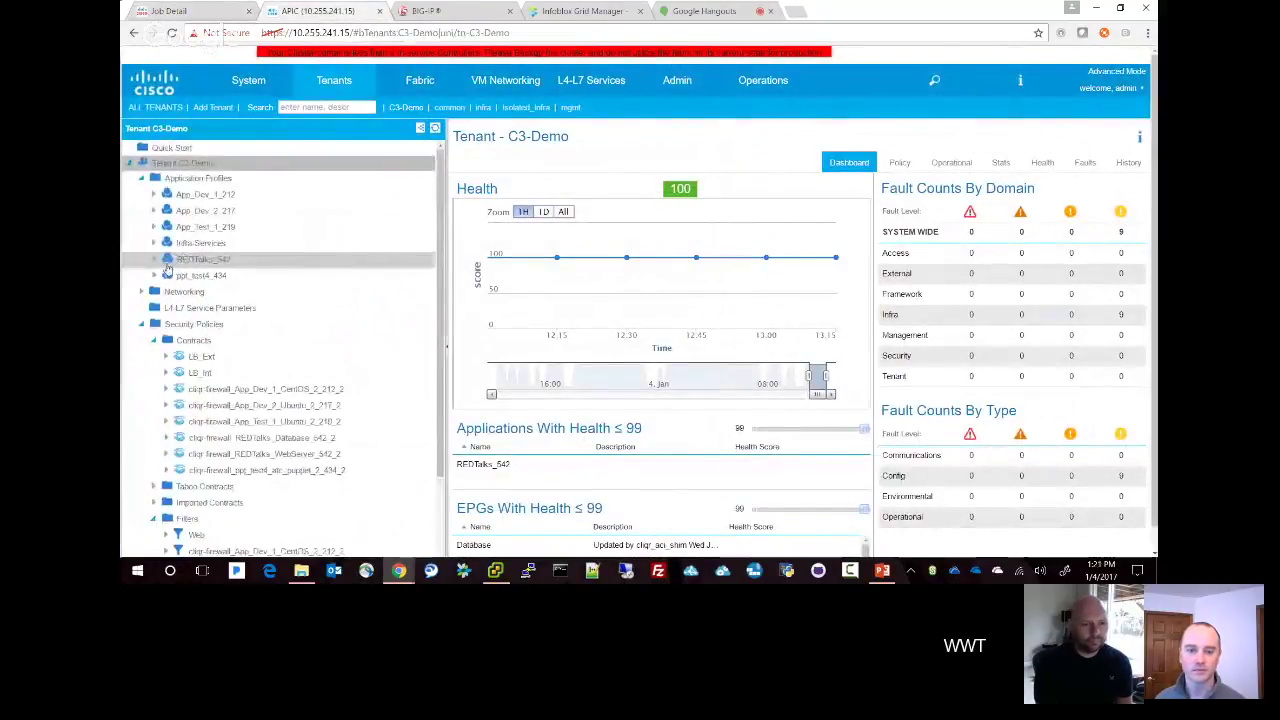
- Expand REDTalks_542 > Application EPGs to show Database and WebServer, then go to Infoblox
{"action": "left_click", "coordinate": [153, 259]}
{"action": "left_click", "coordinate": [170, 277]}
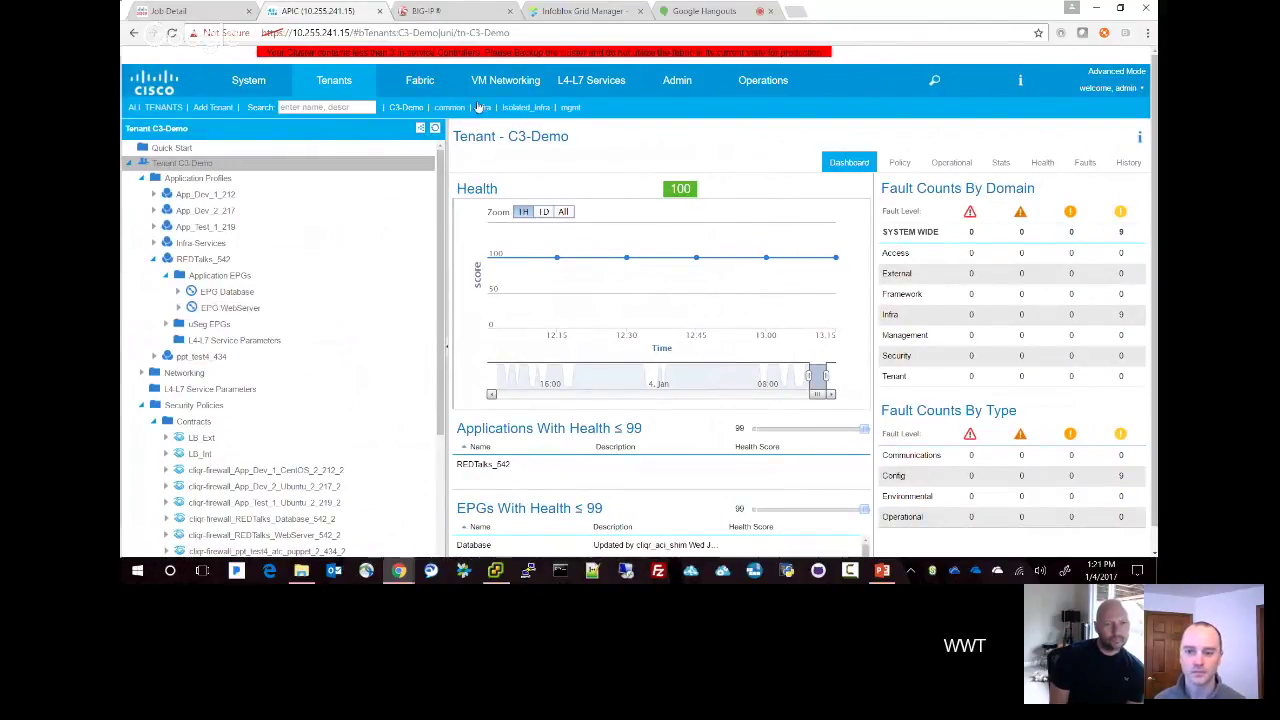
{"action": "left_click", "coordinate": [586, 12]}
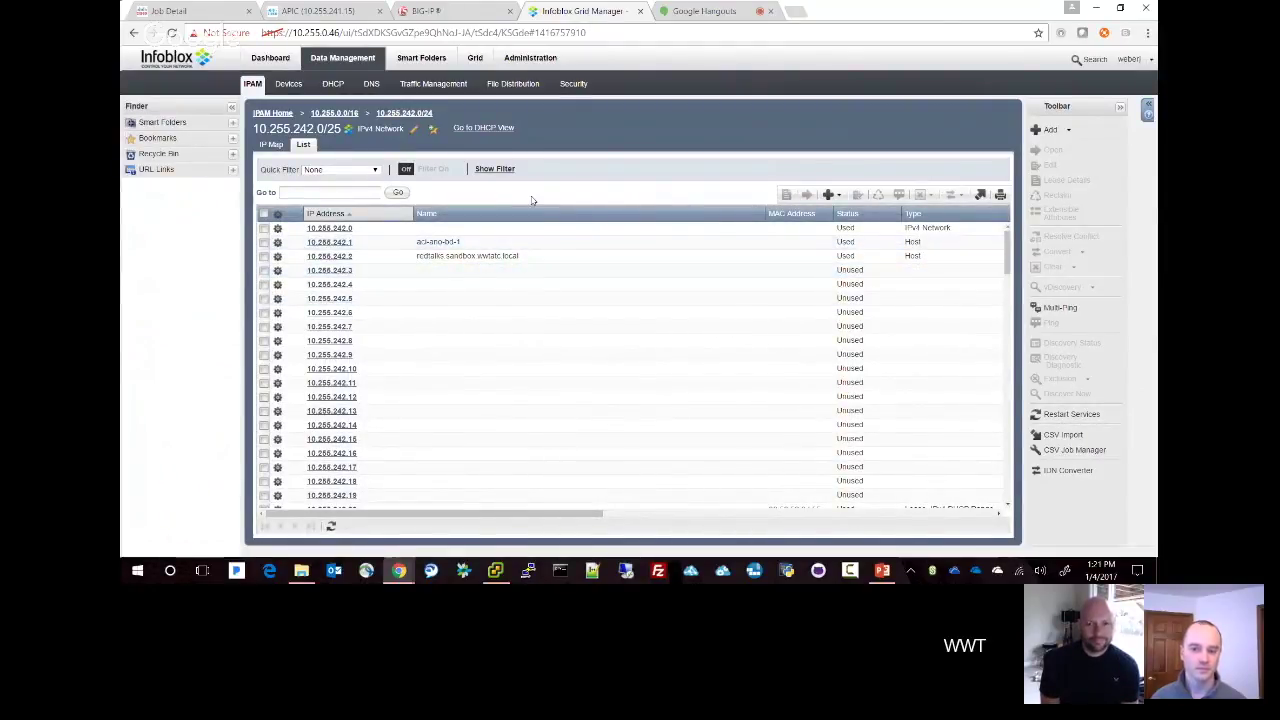
- Check the used hosts in 10.255.242.0/25, then switch to the BIG-IP configuration utility
{"action": "left_click", "coordinate": [462, 16]}
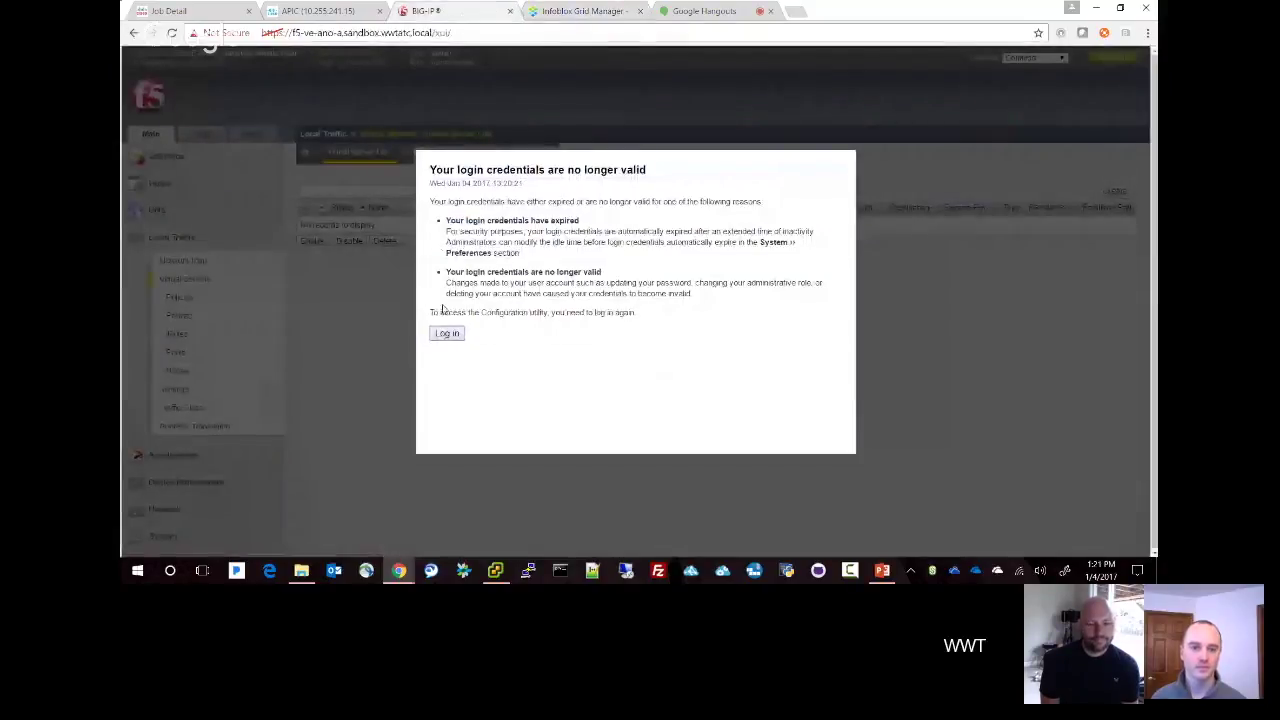
- Log back in to BIG-IP with the admin account after the session expired
{"action": "left_click", "coordinate": [446, 334]}
{"action": "key", "text": "Tab"}
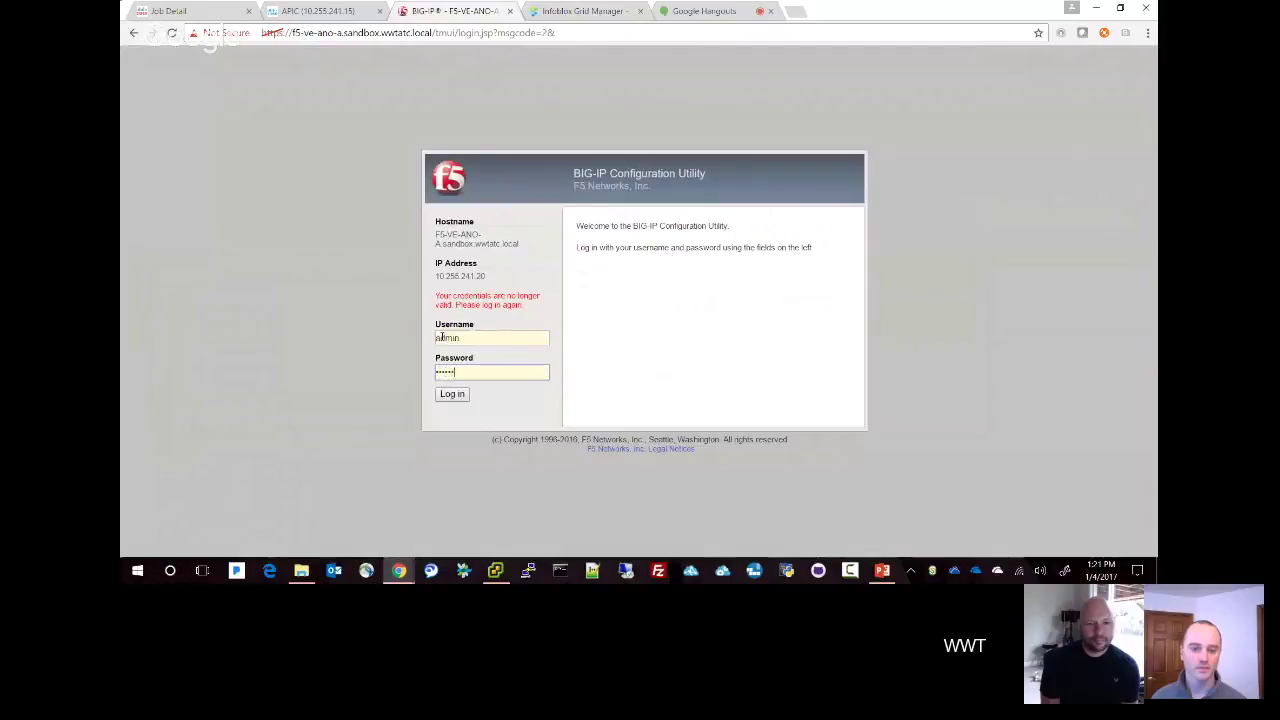
{"action": "key", "text": "Return"}
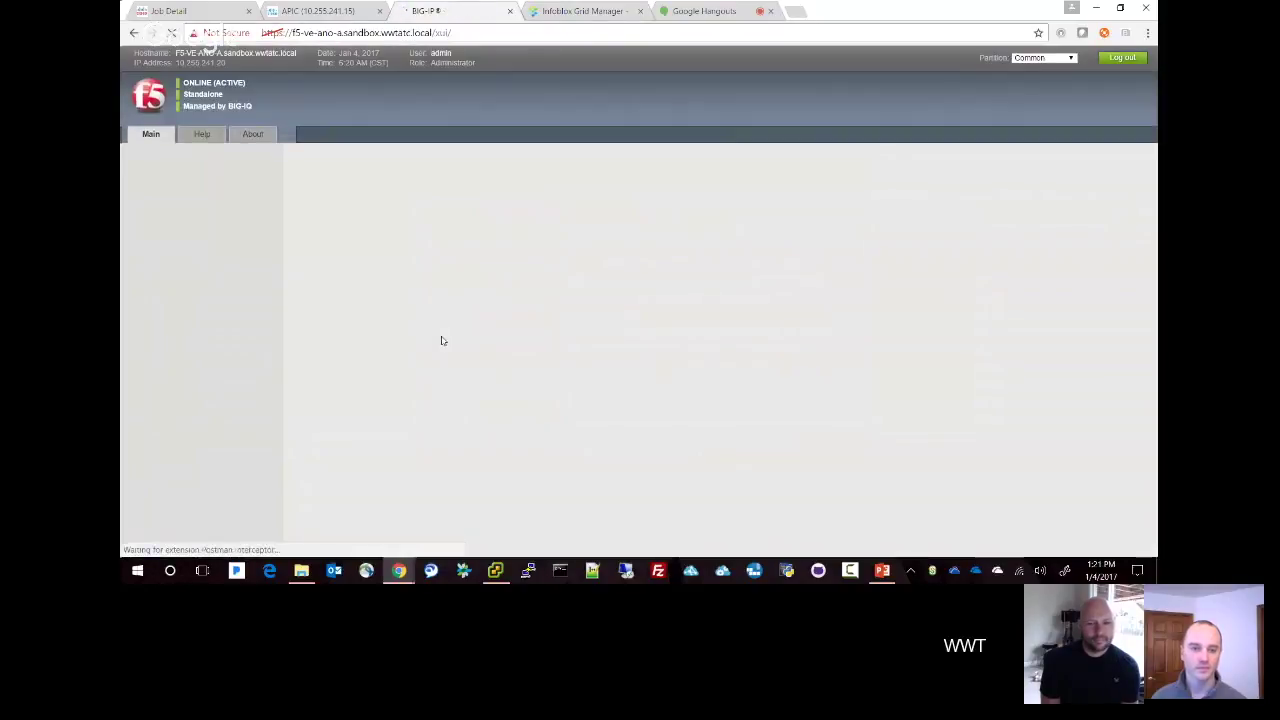
- Review the redtalks pool's two members and its virtual server at 10.255.242.2, port 80
{"action": "left_click", "coordinate": [171, 237]}
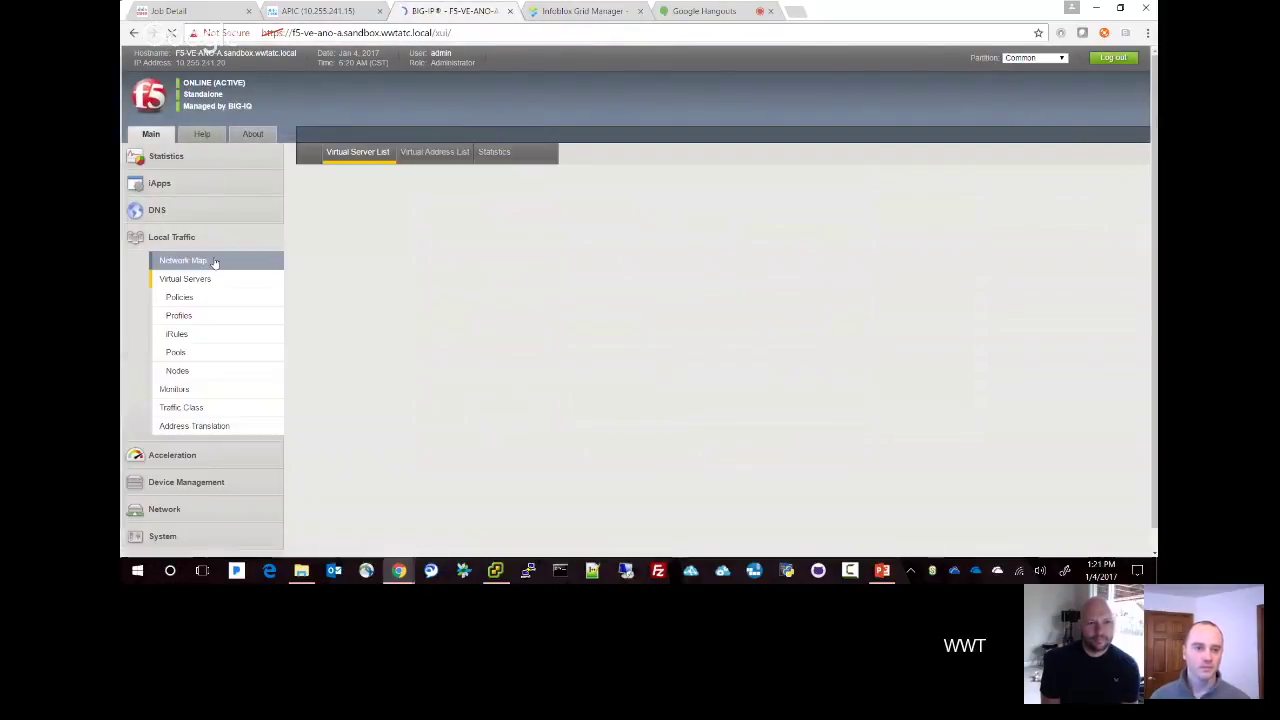
{"action": "mouse_move", "coordinate": [177, 370]}
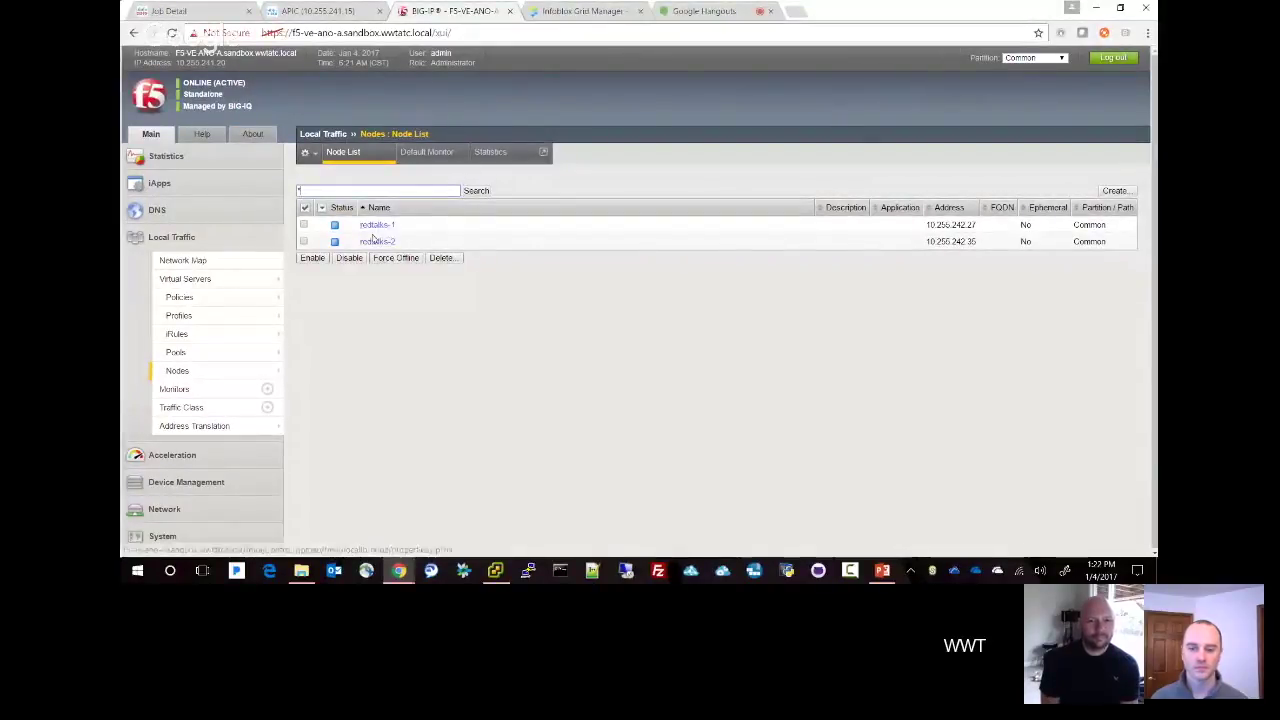
{"action": "left_click", "coordinate": [214, 352]}
{"action": "mouse_move", "coordinate": [279, 340]}
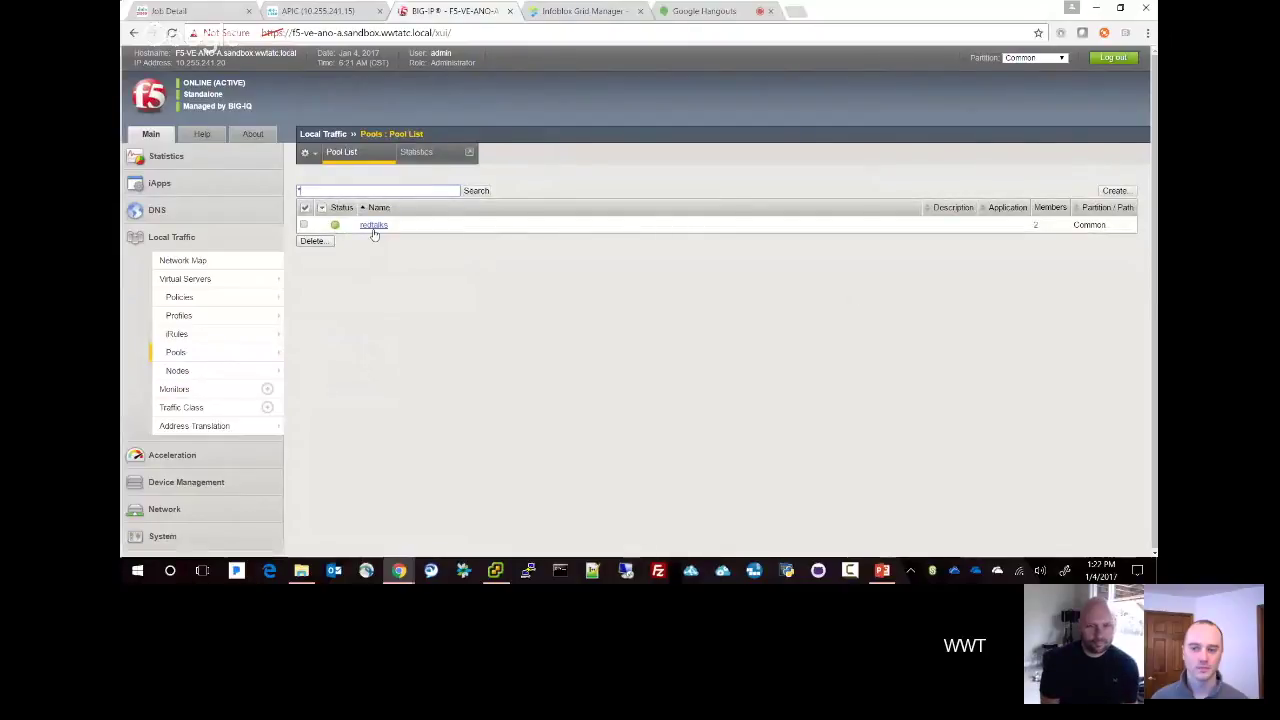
{"action": "left_click", "coordinate": [1035, 224]}
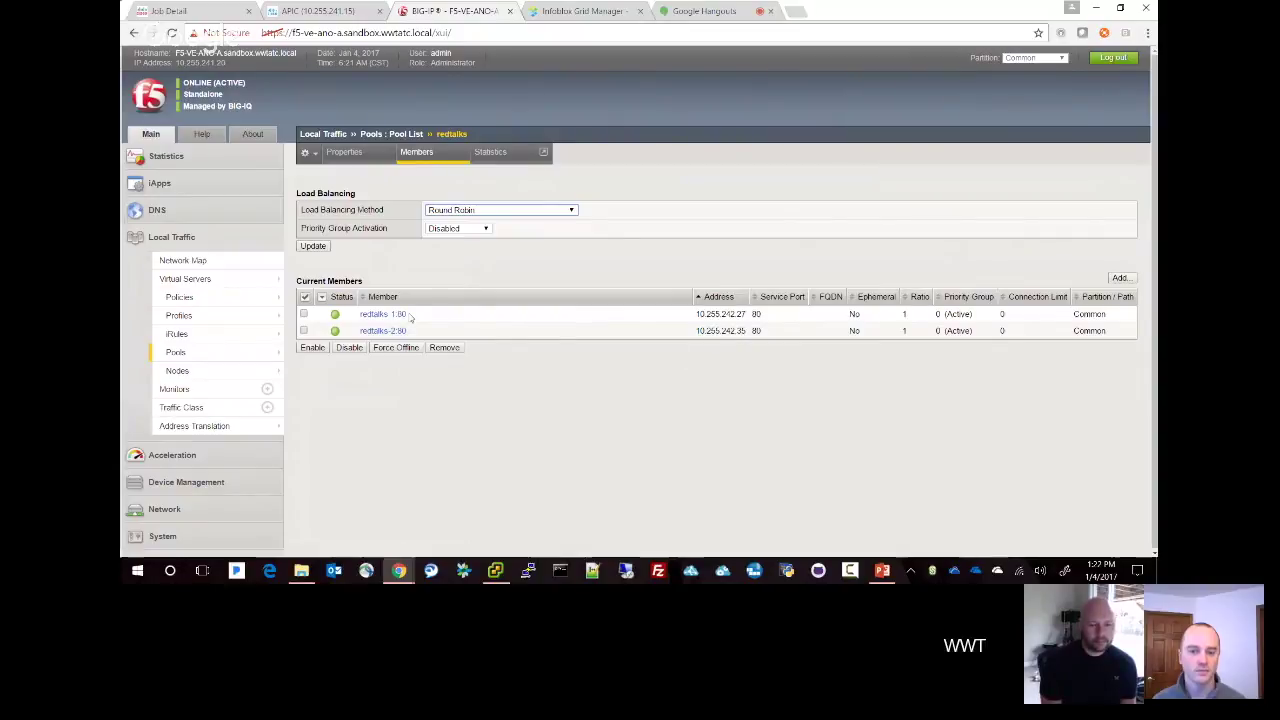
{"action": "left_click", "coordinate": [236, 290]}
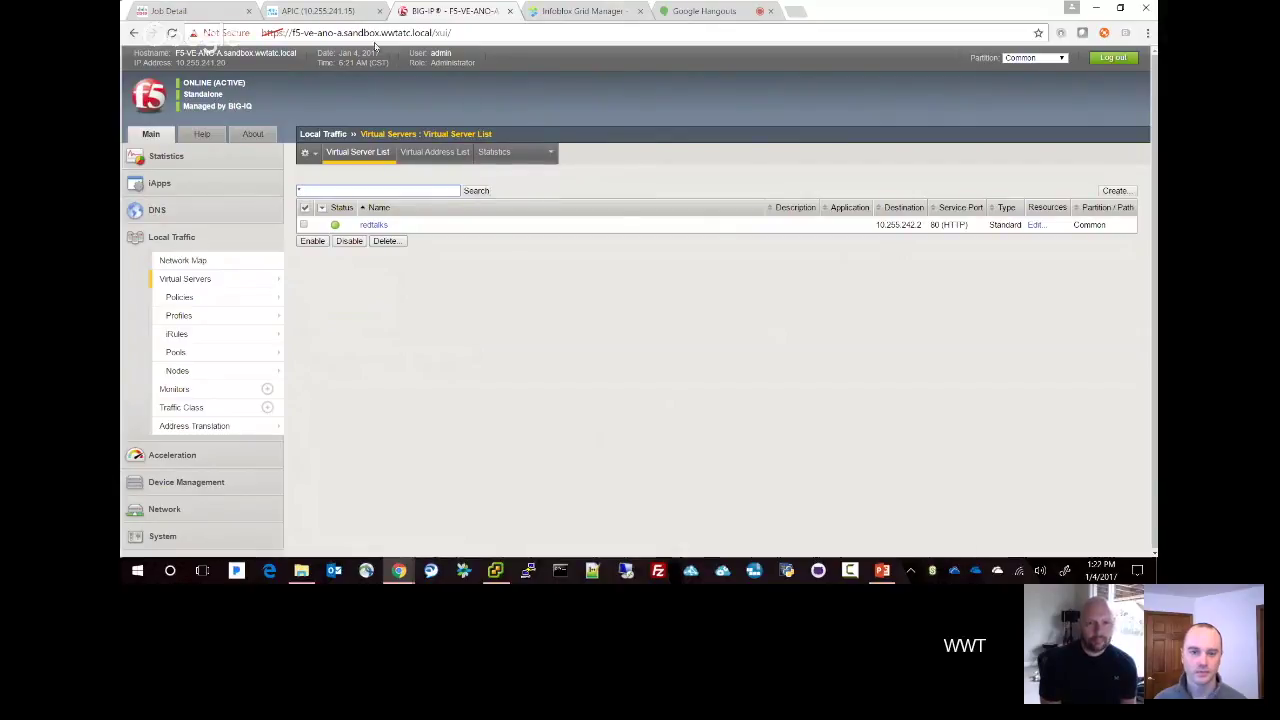
{"action": "left_click", "coordinate": [438, 33]}
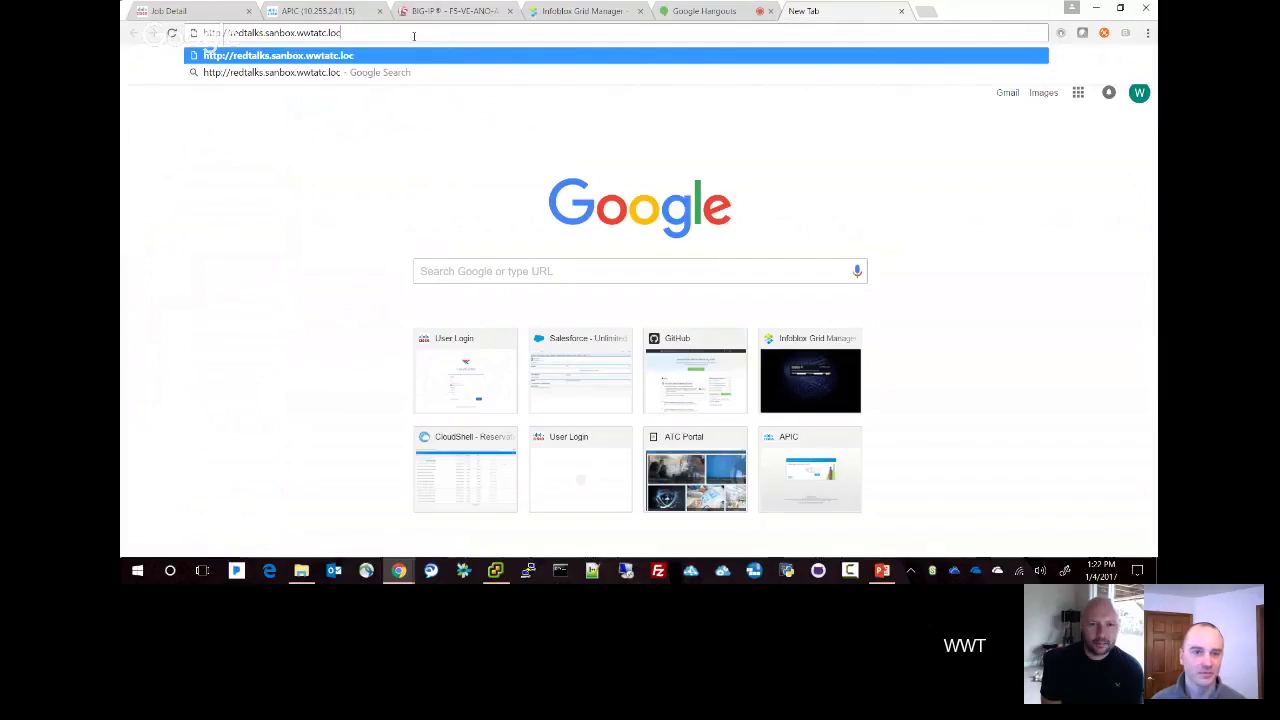
{"action": "type", "text": "alks.sanbox.wwtatc.local"}
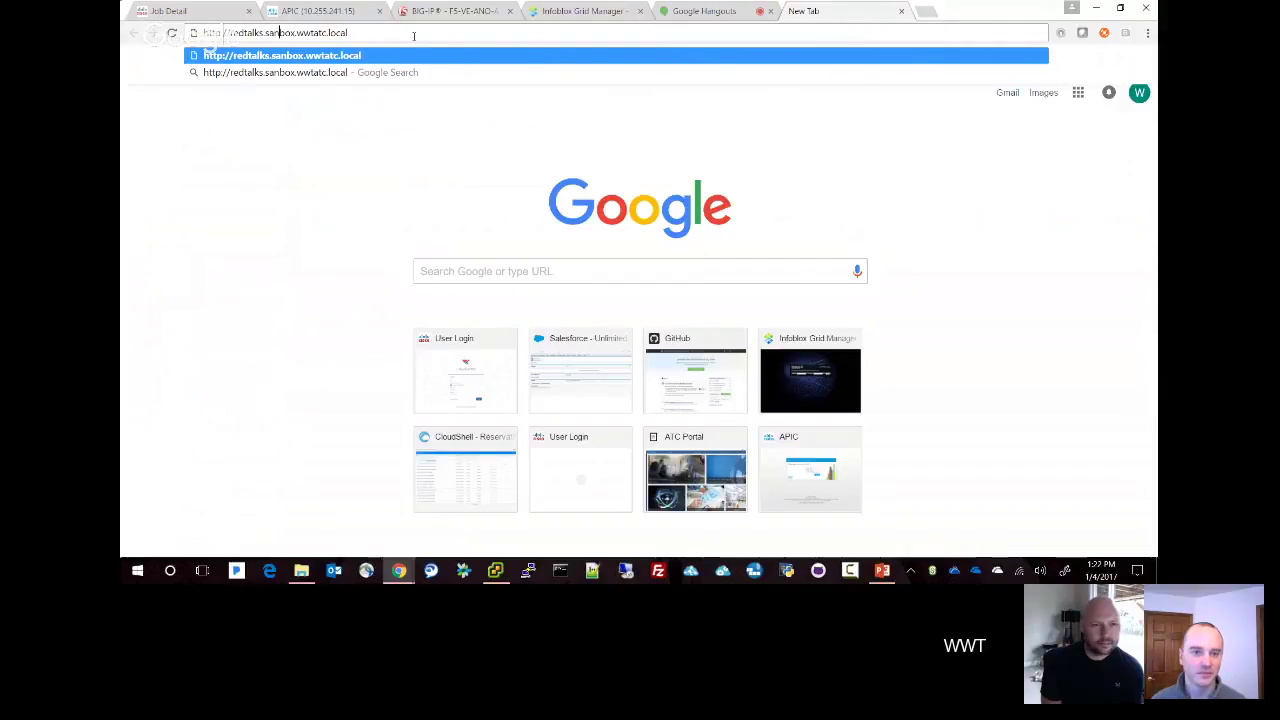
{"action": "key", "text": "Return"}
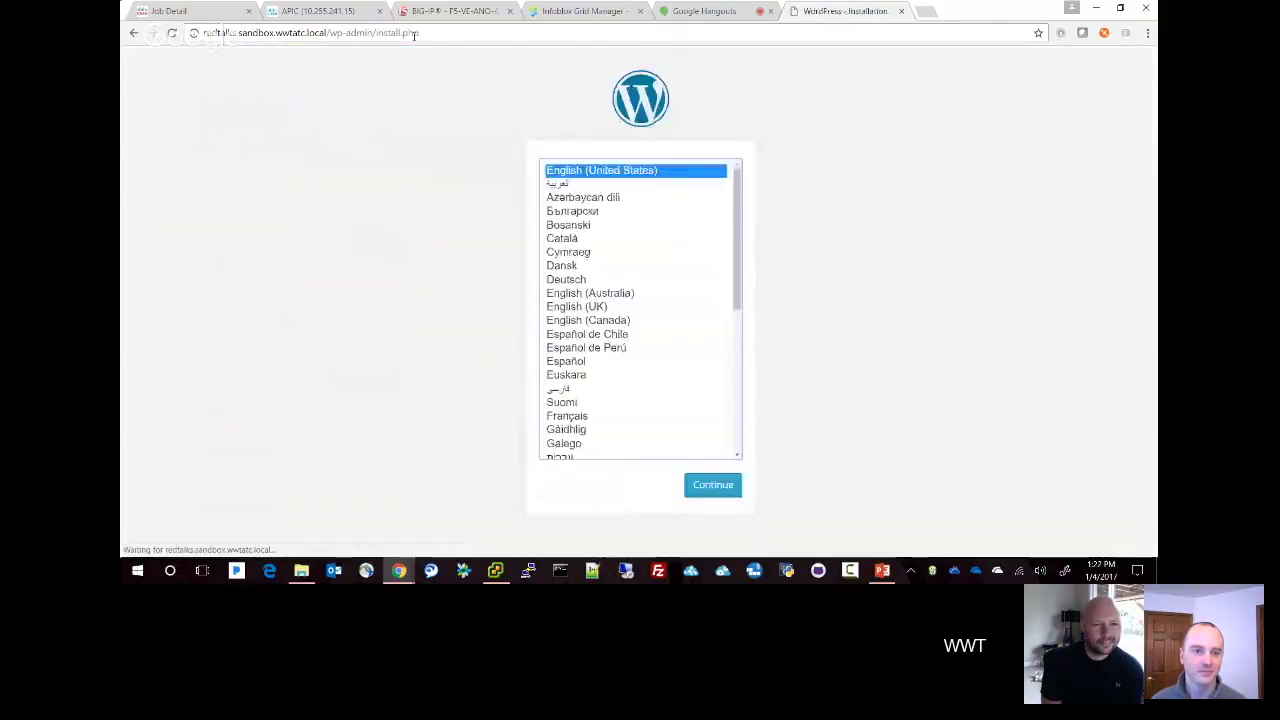
- Install WordPress in English with site title 'demo', username 'demo', a password and the suggested e-mail
{"action": "left_click", "coordinate": [705, 486]}
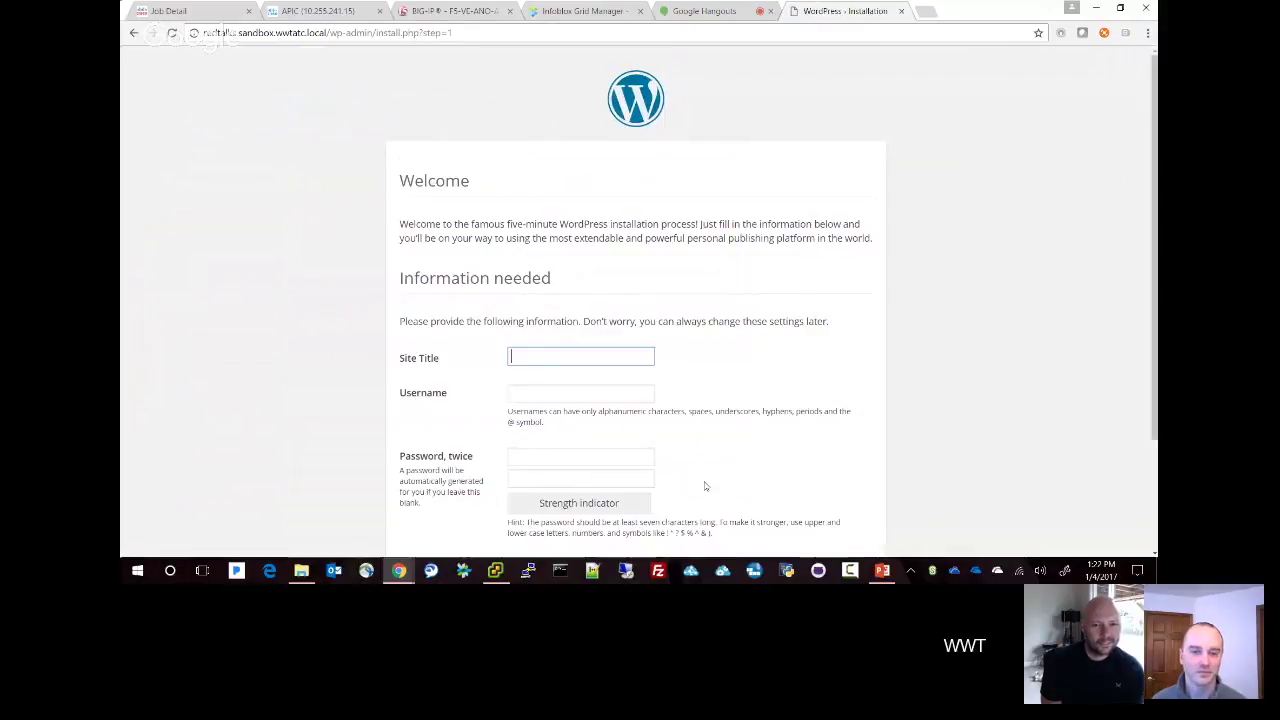
{"action": "key", "text": "Tab"}
{"action": "key", "text": "Tab"}
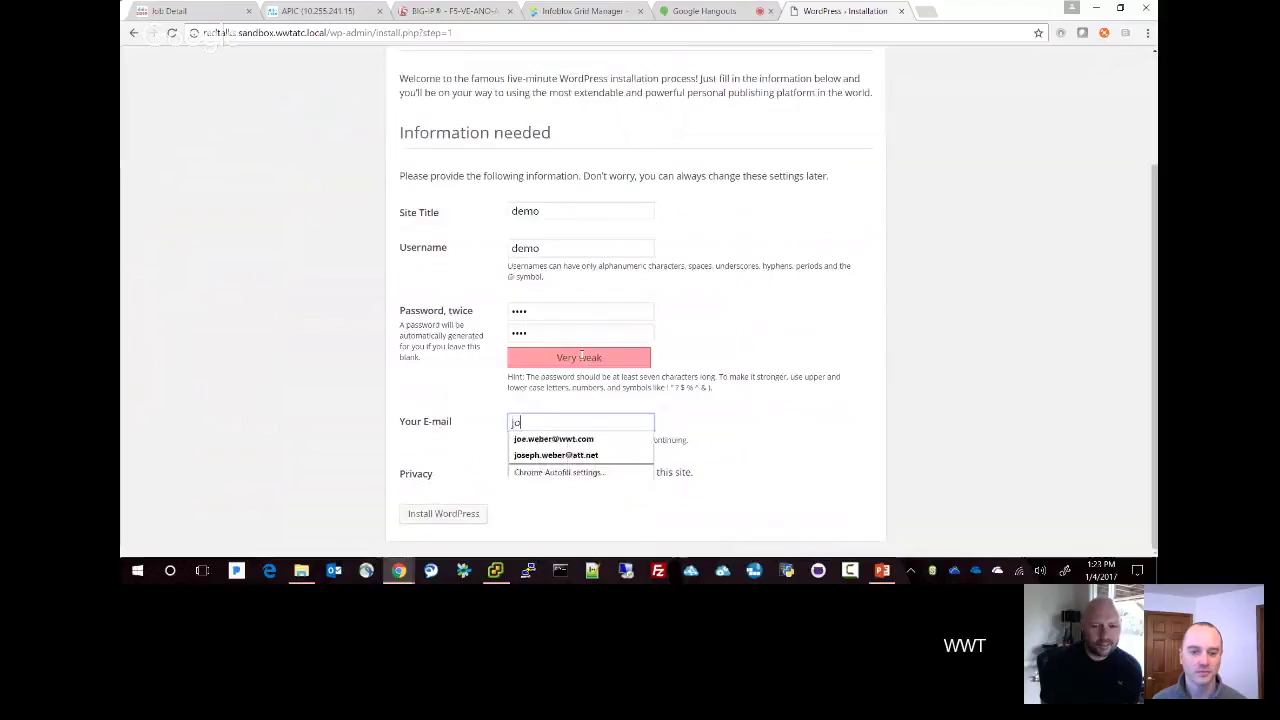
{"action": "left_click", "coordinate": [553, 439]}
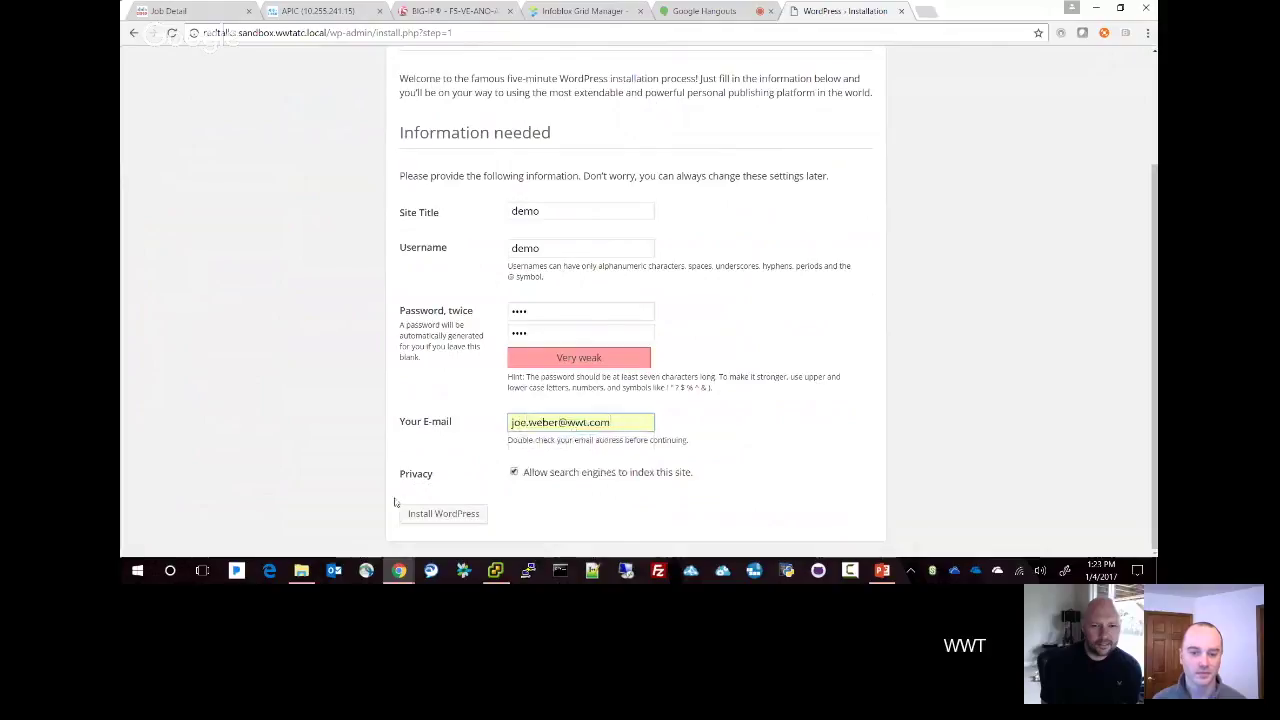
{"action": "left_click", "coordinate": [453, 516]}
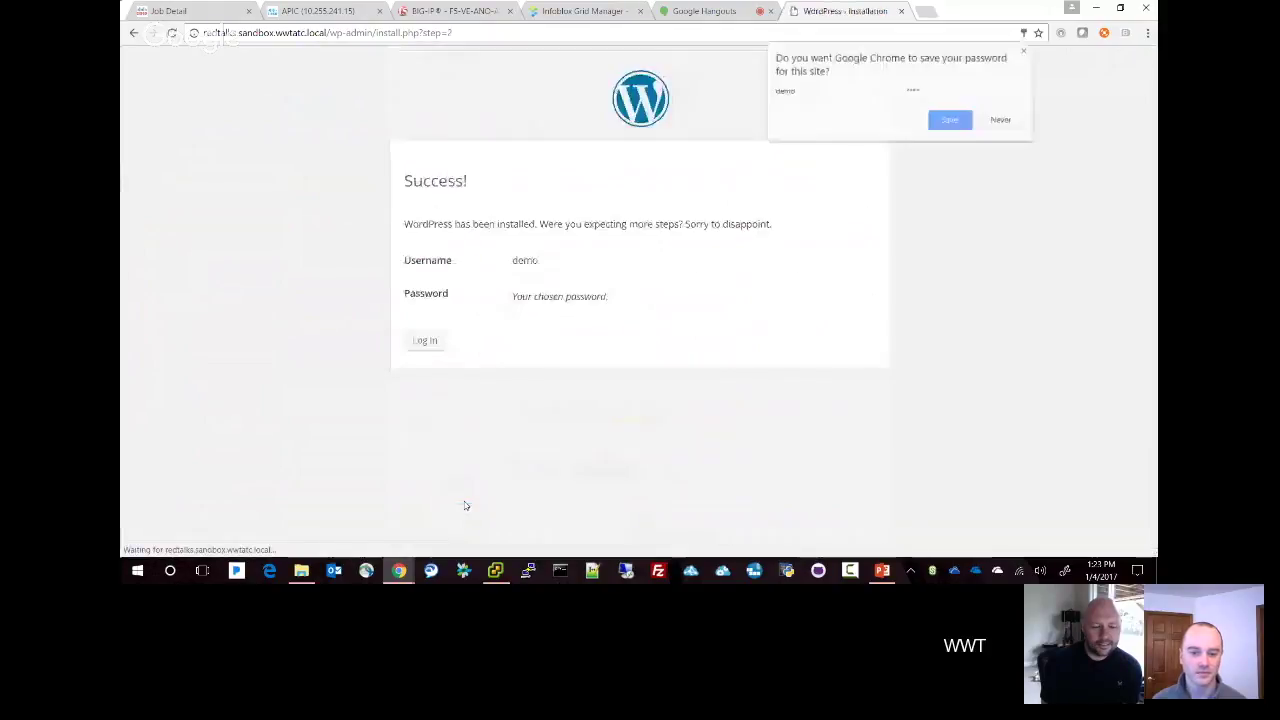
- Log in to the new WordPress dashboard as 'demo', declining Chrome's password-save prompts
{"action": "left_click", "coordinate": [1001, 120]}
{"action": "left_click", "coordinate": [426, 344]}
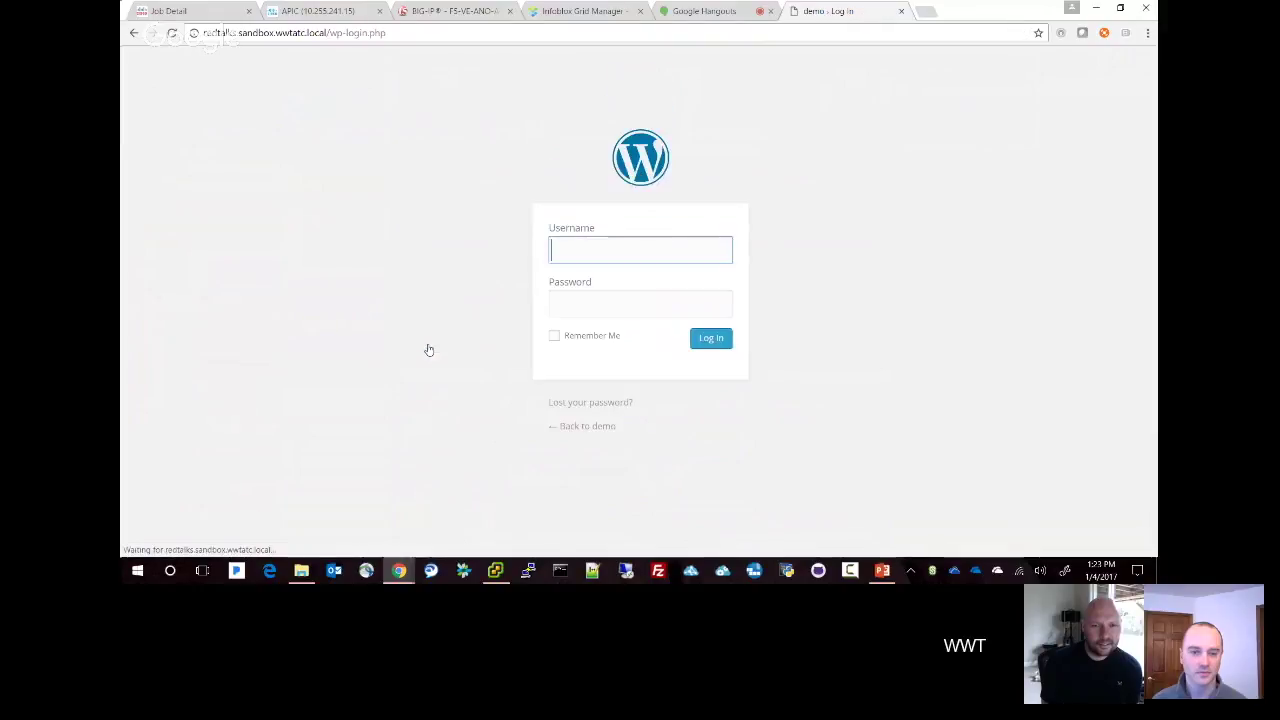
{"action": "left_click", "coordinate": [570, 257]}
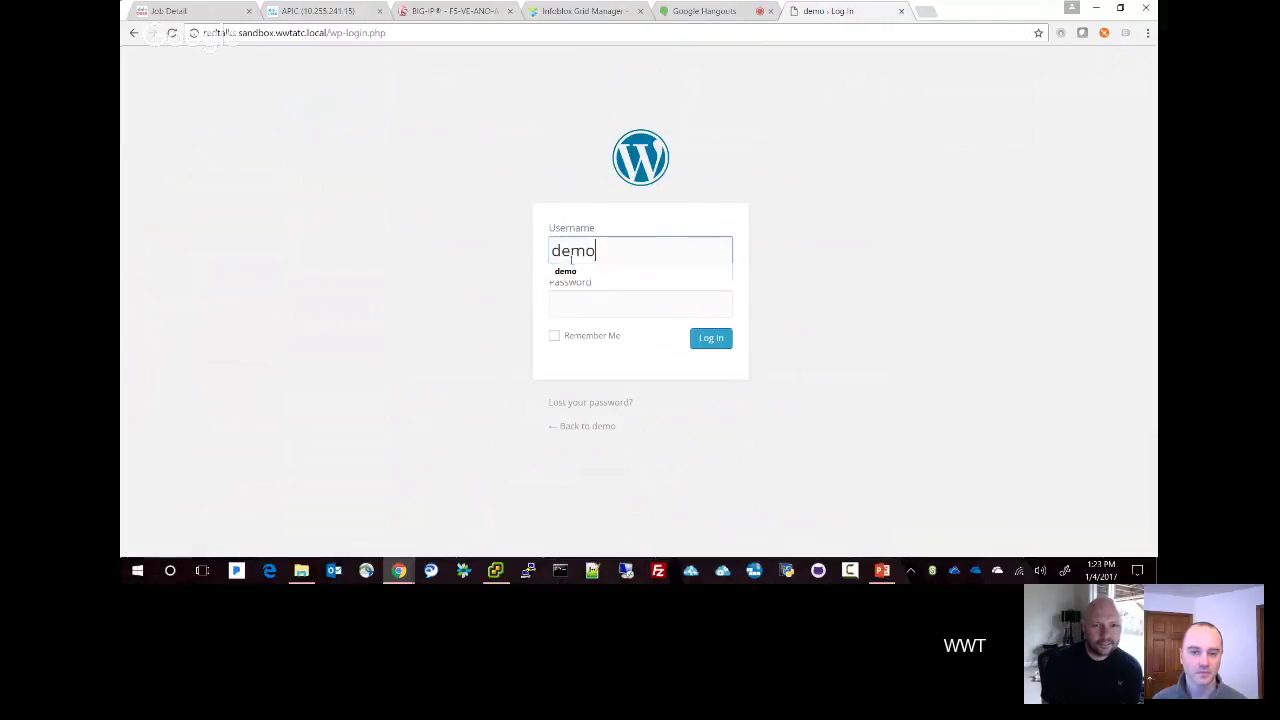
{"action": "key", "text": "Tab"}
{"action": "left_click", "coordinate": [697, 340]}
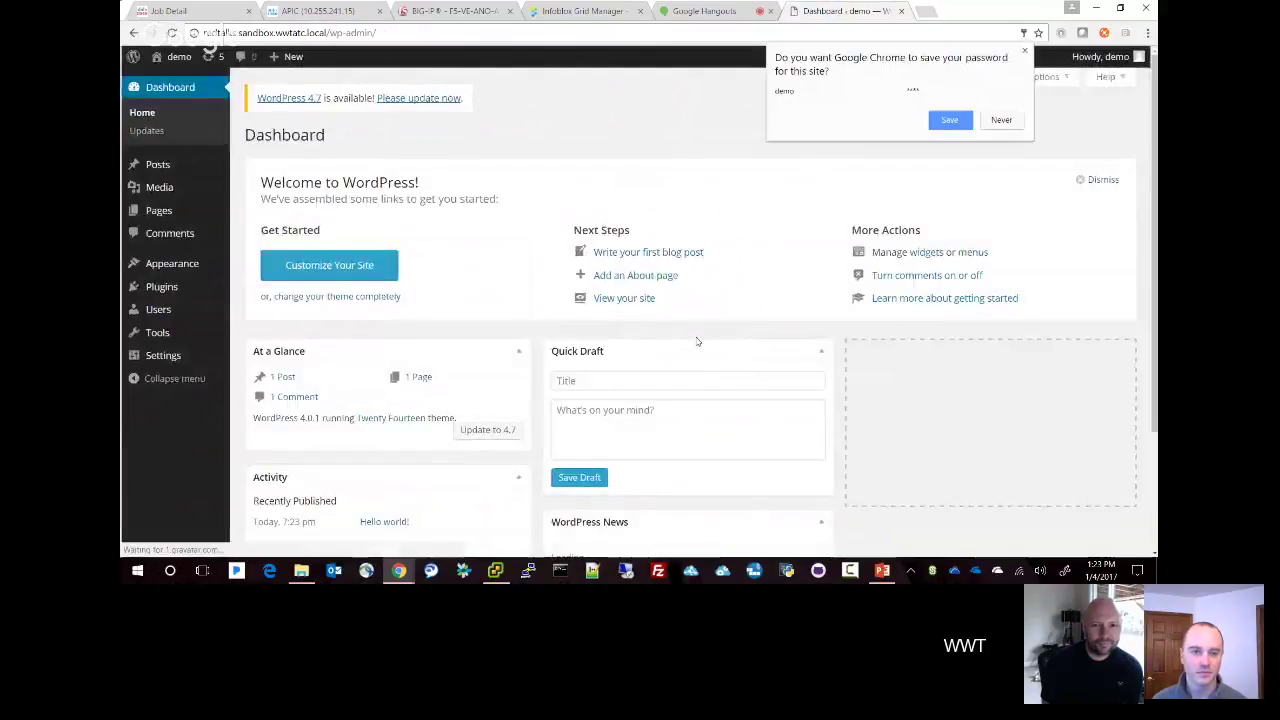
{"action": "left_click", "coordinate": [1003, 117]}
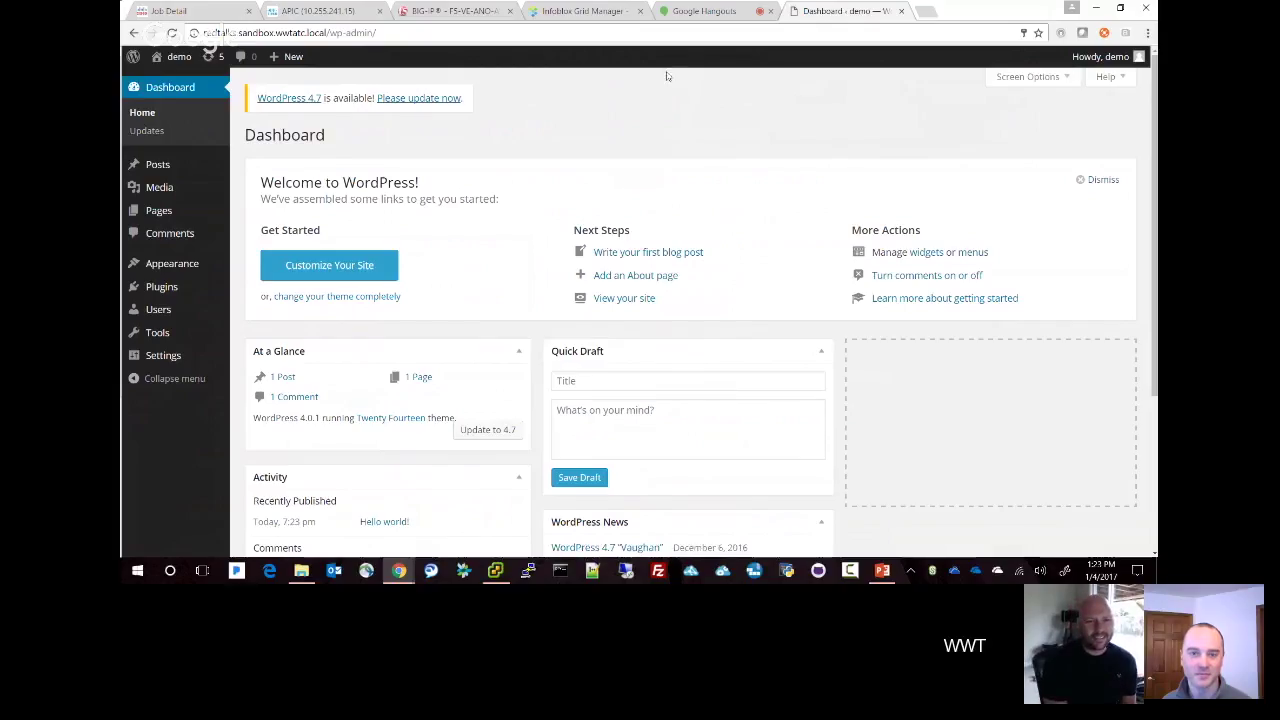
{"action": "left_click", "coordinate": [137, 12]}
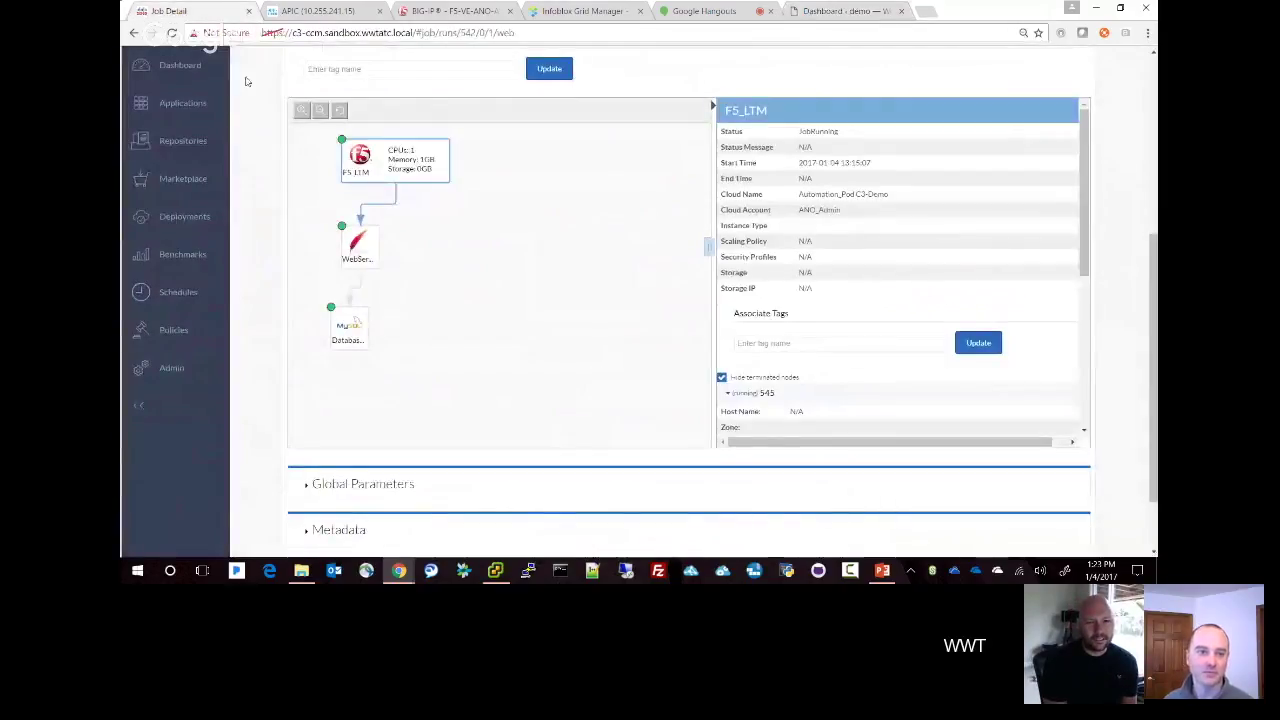
- Terminate the REDTalks deployment from the Deployments list's Actions menu and confirm with Yes
{"action": "scroll", "coordinate": [250, 170], "scroll_direction": "up", "scroll_amount": 3}
{"action": "left_click", "coordinate": [186, 216]}
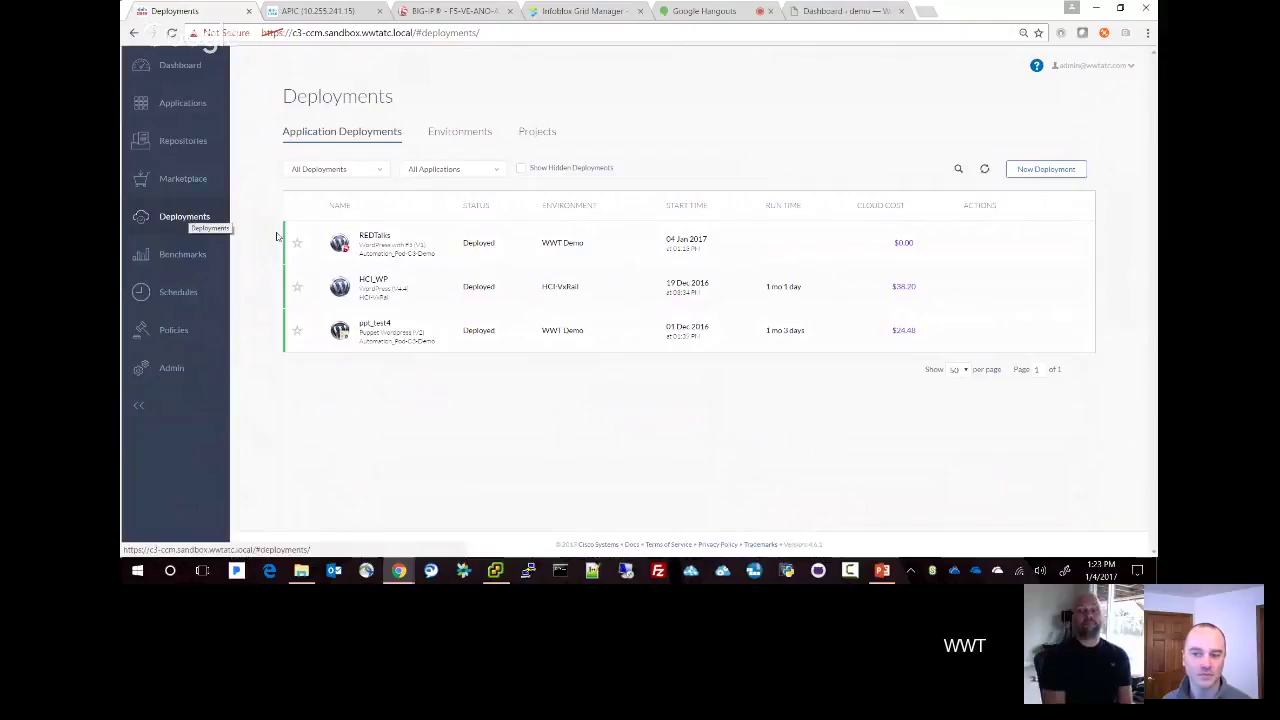
{"action": "mouse_move", "coordinate": [771, 260]}
{"action": "left_click", "coordinate": [995, 243]}
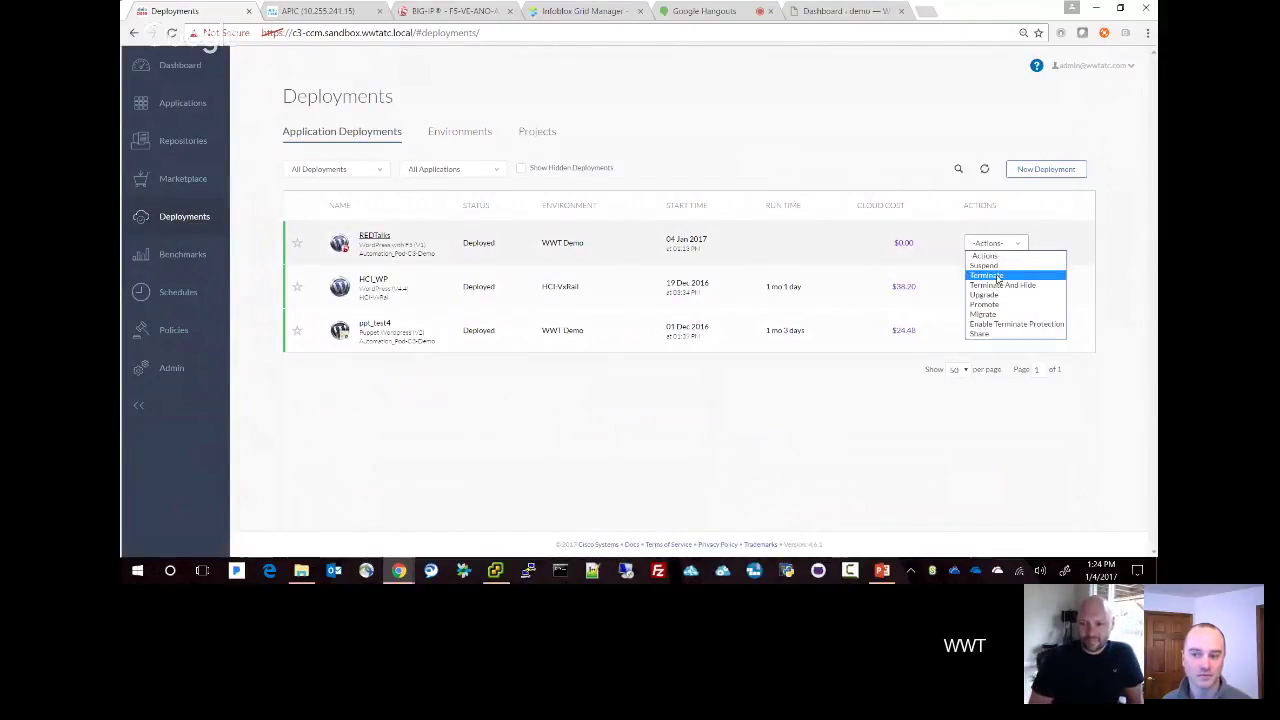
{"action": "left_click", "coordinate": [987, 275]}
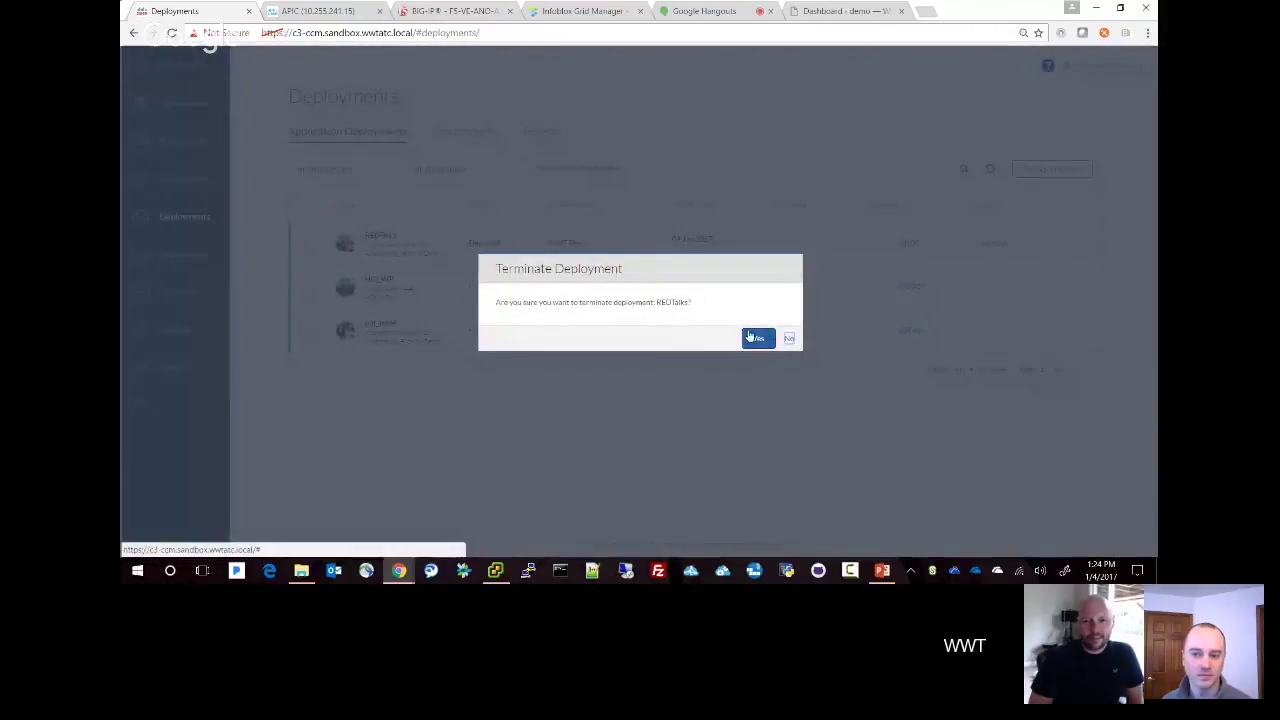
{"action": "left_click", "coordinate": [757, 339]}
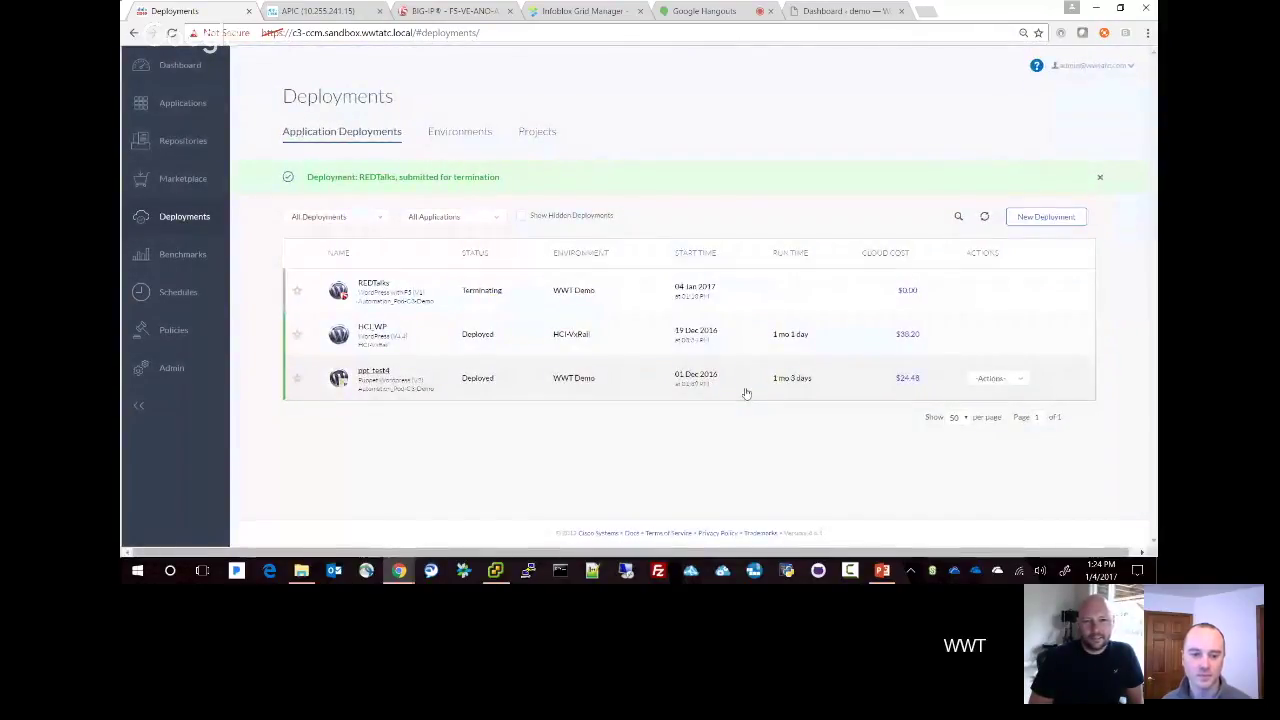
{"action": "left_click", "coordinate": [495, 570]}
{"action": "left_click", "coordinate": [274, 12]}
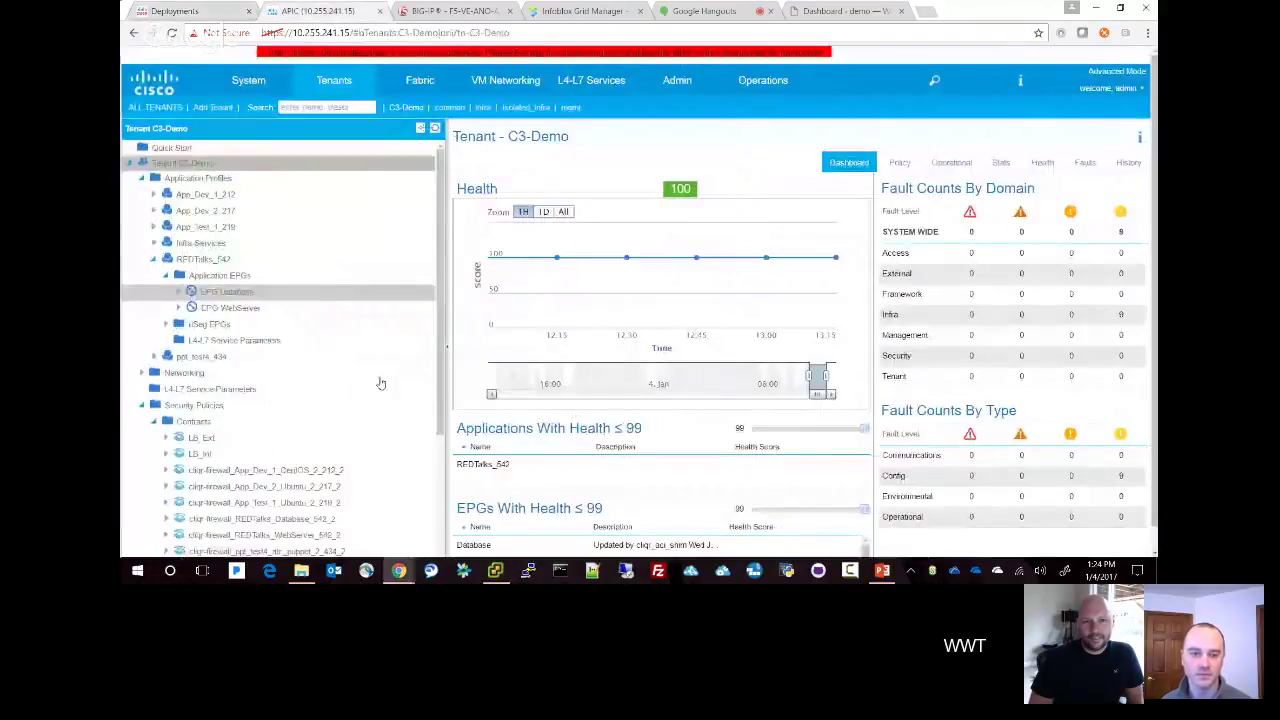
- Check vSphere's Recent Tasks for the deleted REDTalks VMs, then return to BIG-IP Local Traffic
{"action": "key", "text": "alt+Tab"}
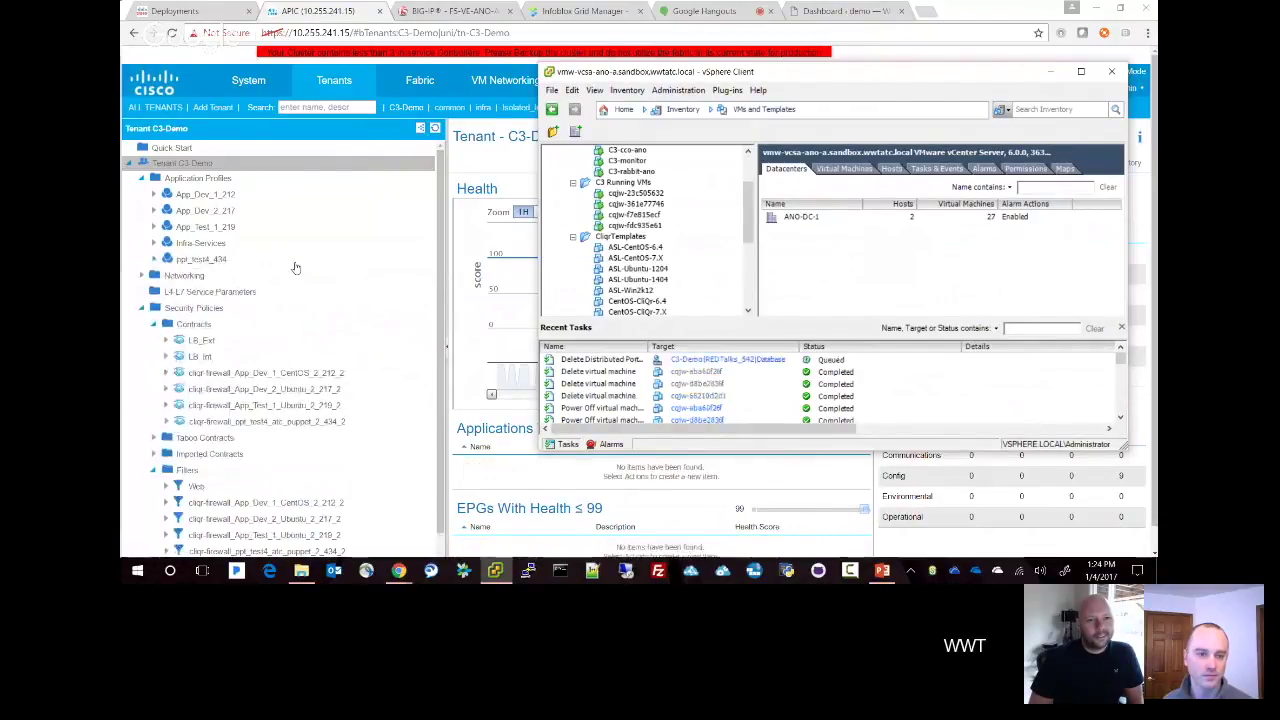
{"action": "left_click", "coordinate": [431, 14]}
{"action": "mouse_move", "coordinate": [247, 371]}
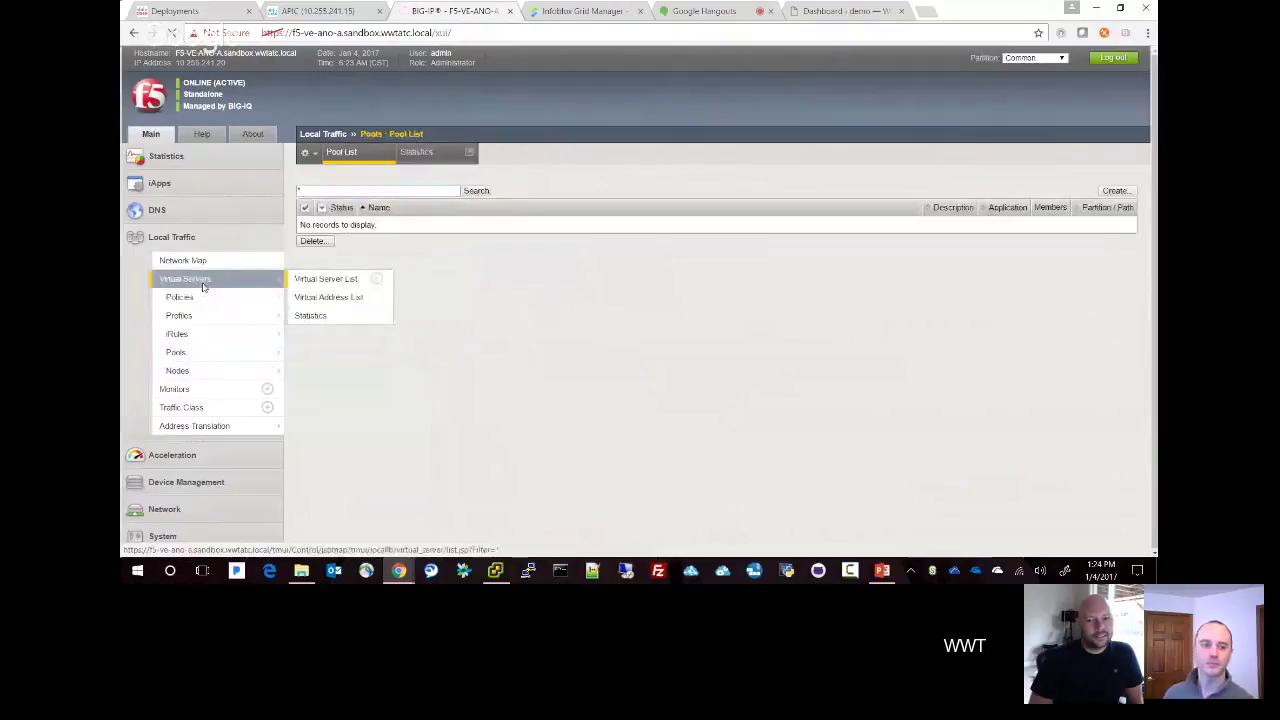
- Confirm the BIG-IP Virtual Server List has no redtalks records, then return to the Hangouts call
{"action": "mouse_move", "coordinate": [272, 315]}
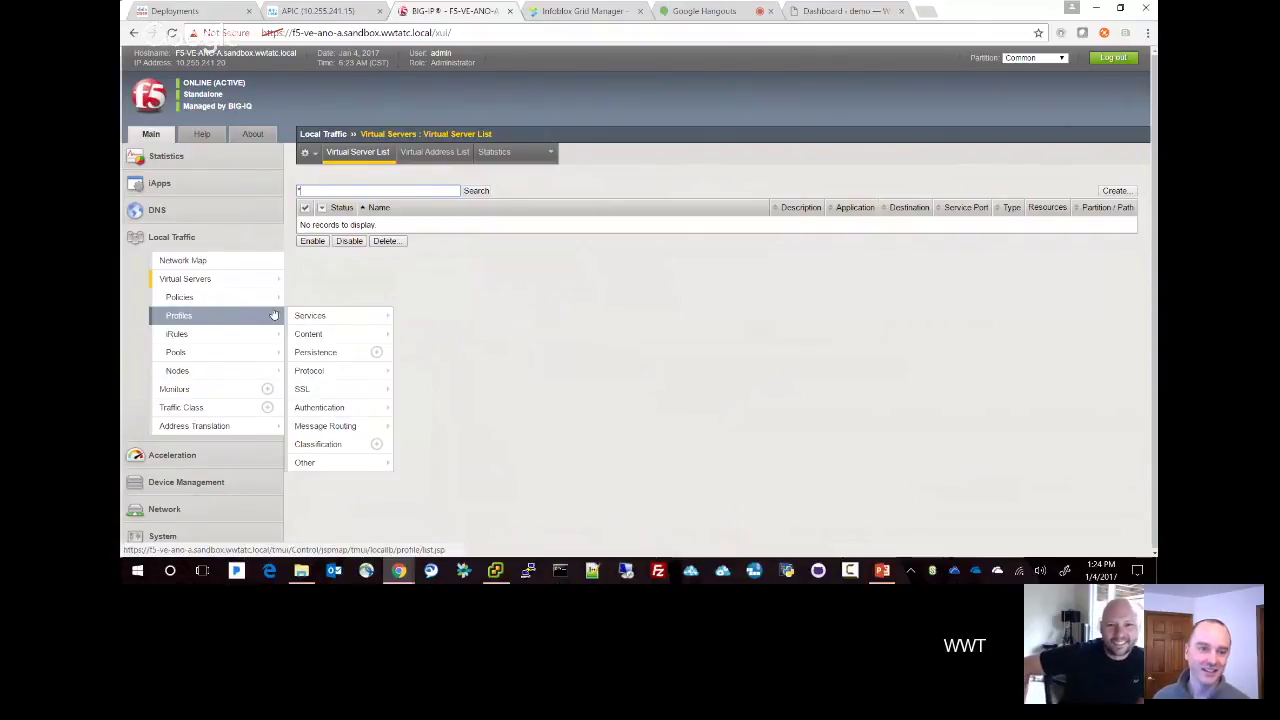
{"action": "mouse_move", "coordinate": [873, 578]}
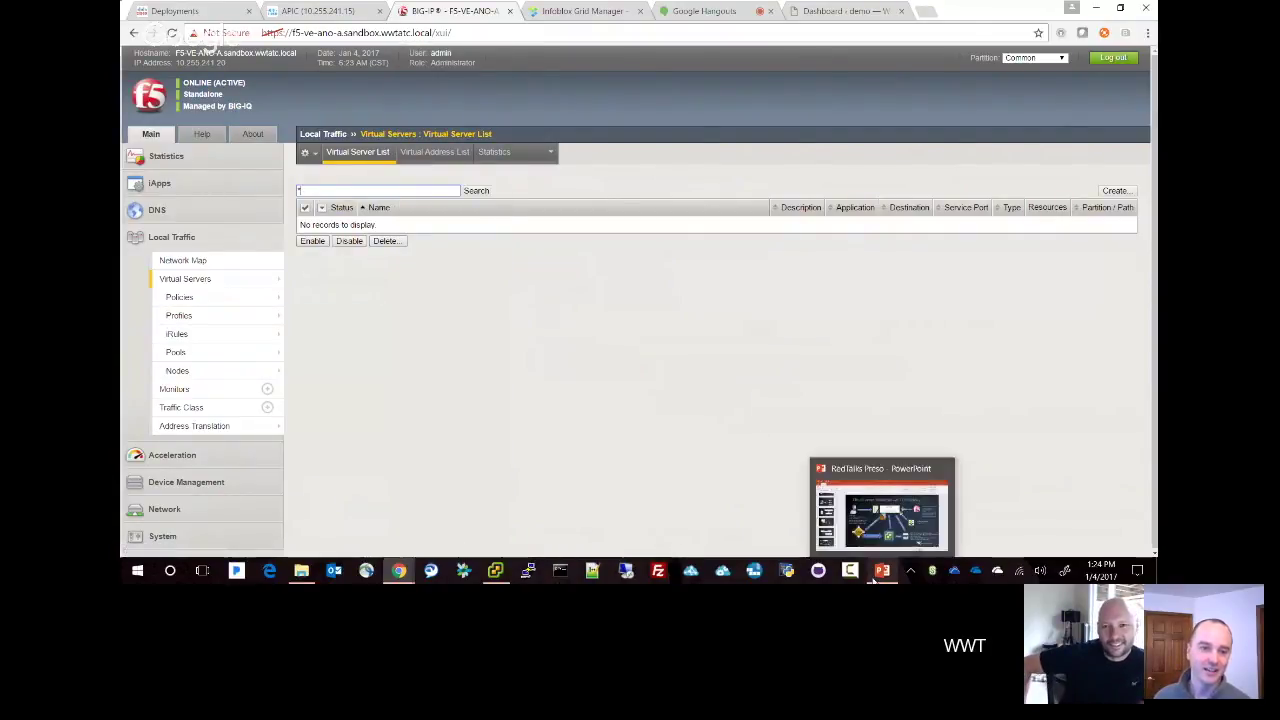
{"action": "left_click", "coordinate": [704, 11]}
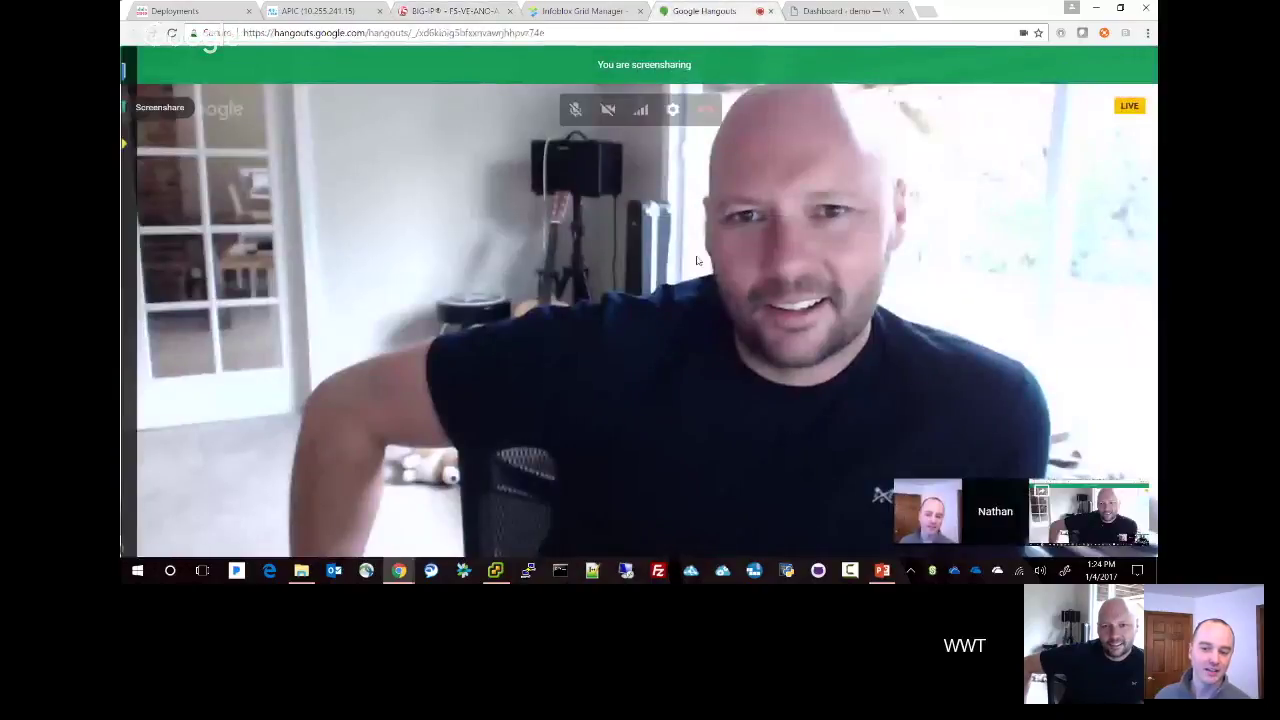